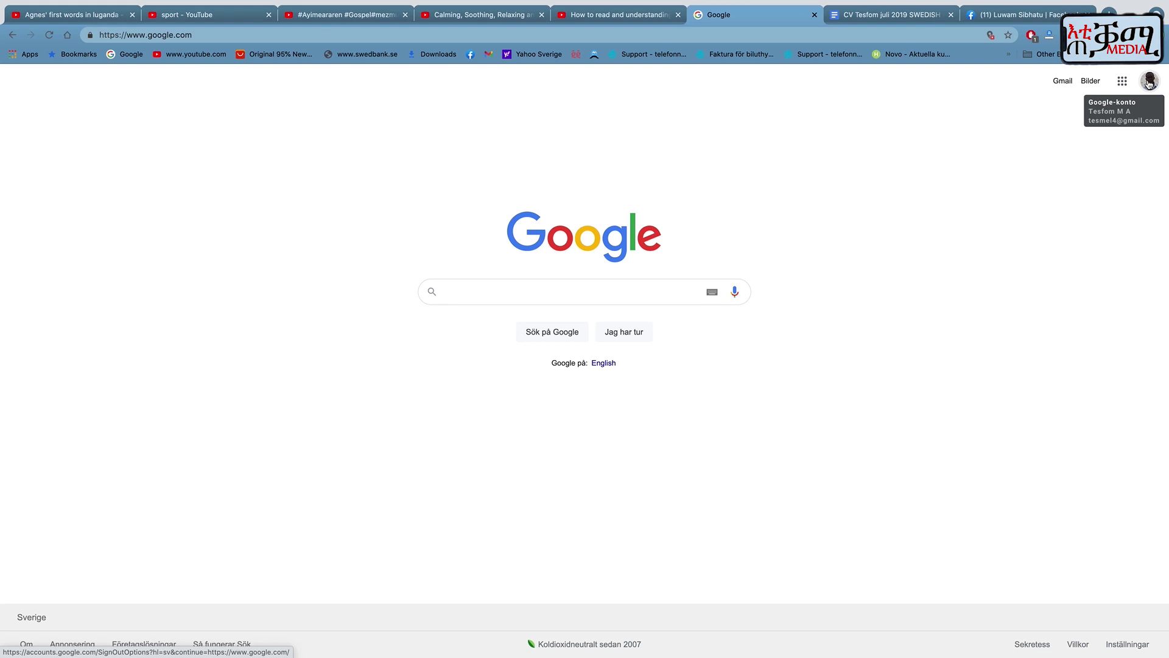
# Open Google Docs from the Google apps grid on the Google Search page.
pyautogui.click(1123, 80)
pyautogui.scroll(-5, 1108, 263)
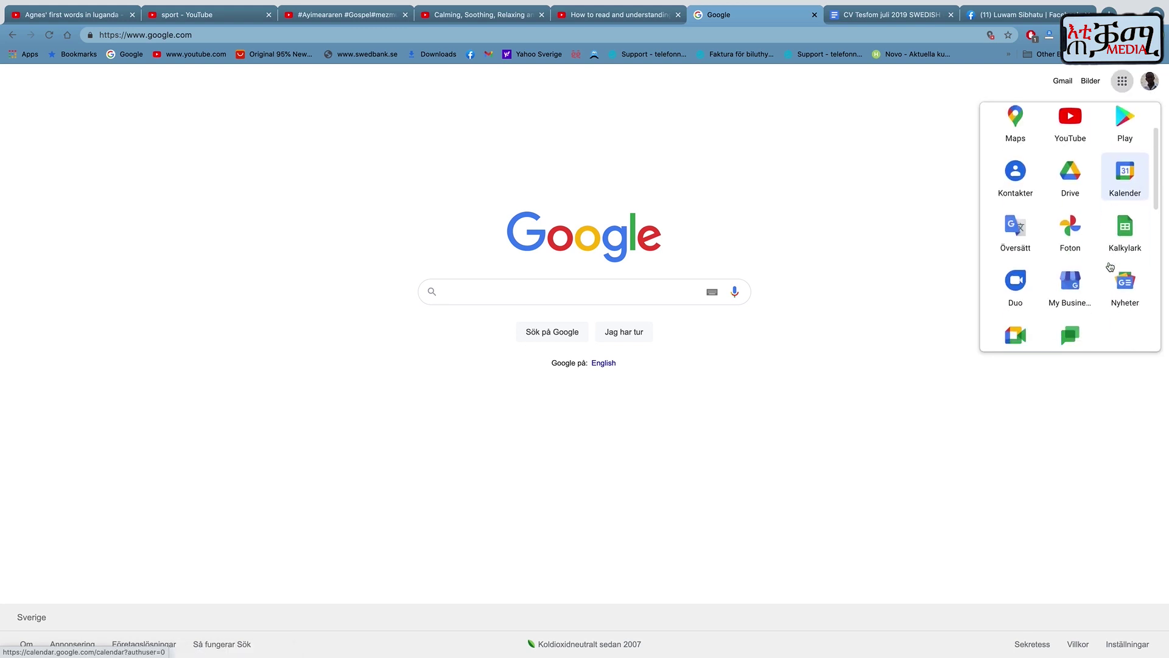
pyautogui.scroll(-4, 1109, 265)
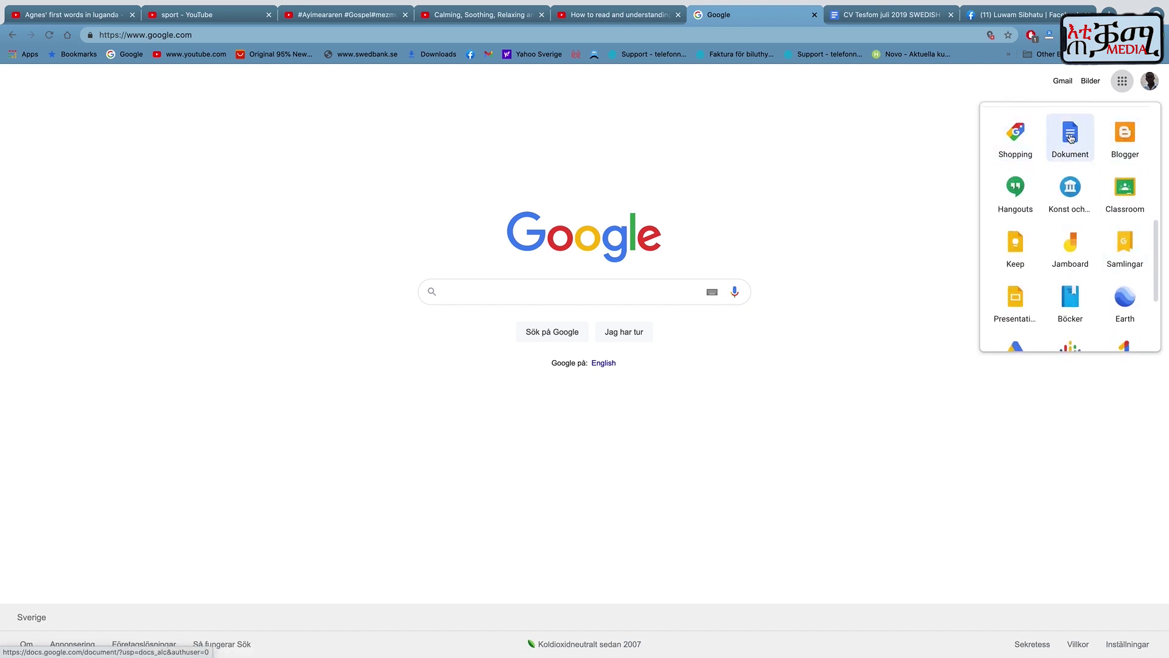
pyautogui.click(1071, 138)
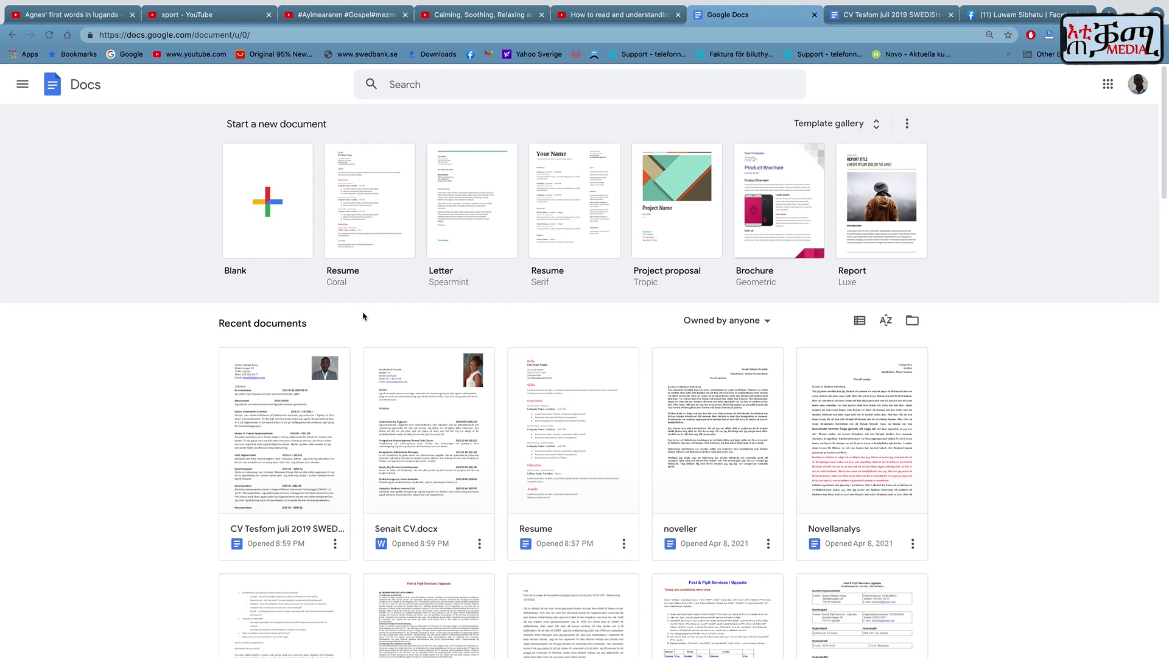
# Create a Coral-template resume and replace 'I'm Your Name' with the applicant's full name.
pyautogui.click(364, 219)
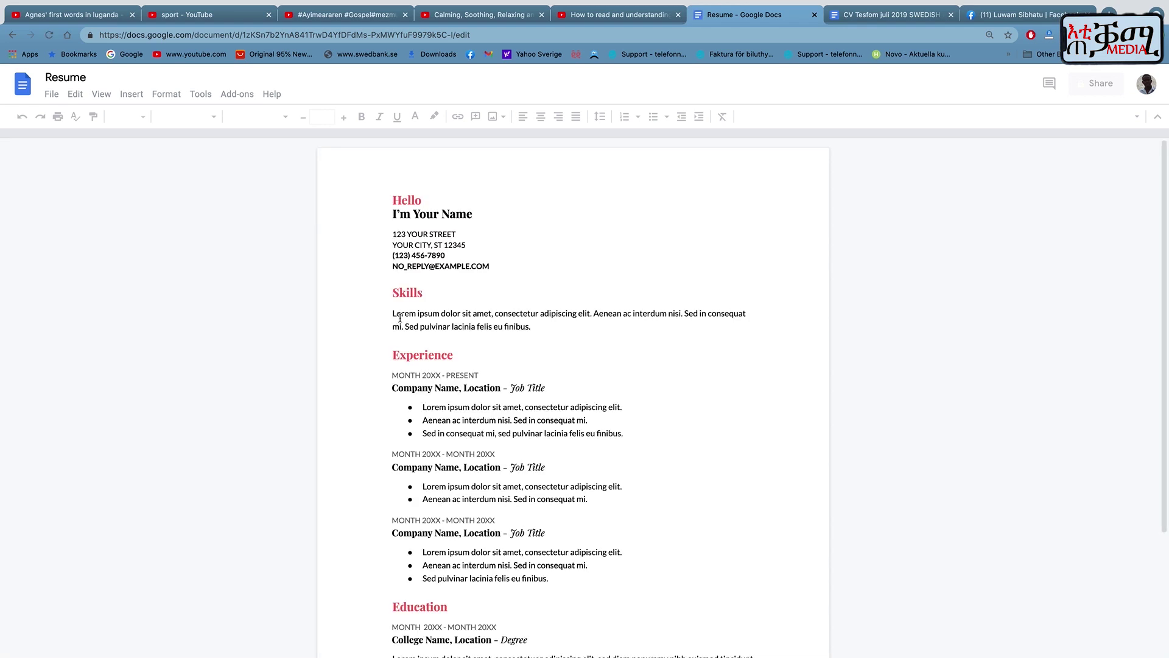
pyautogui.tripleClick(409, 224)
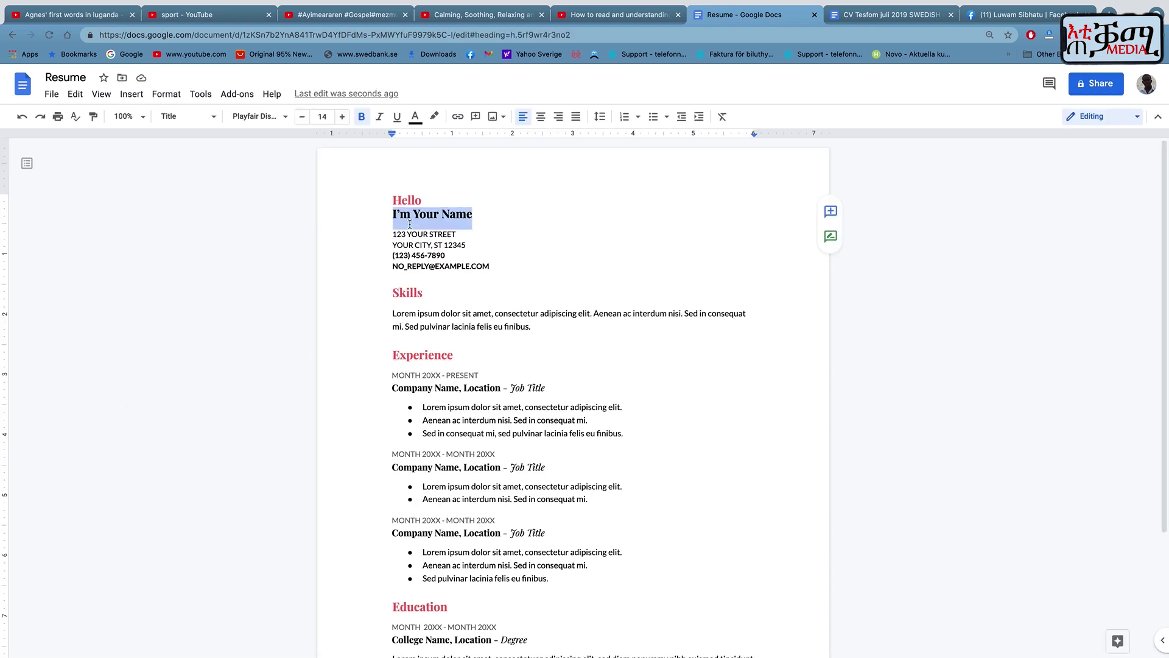
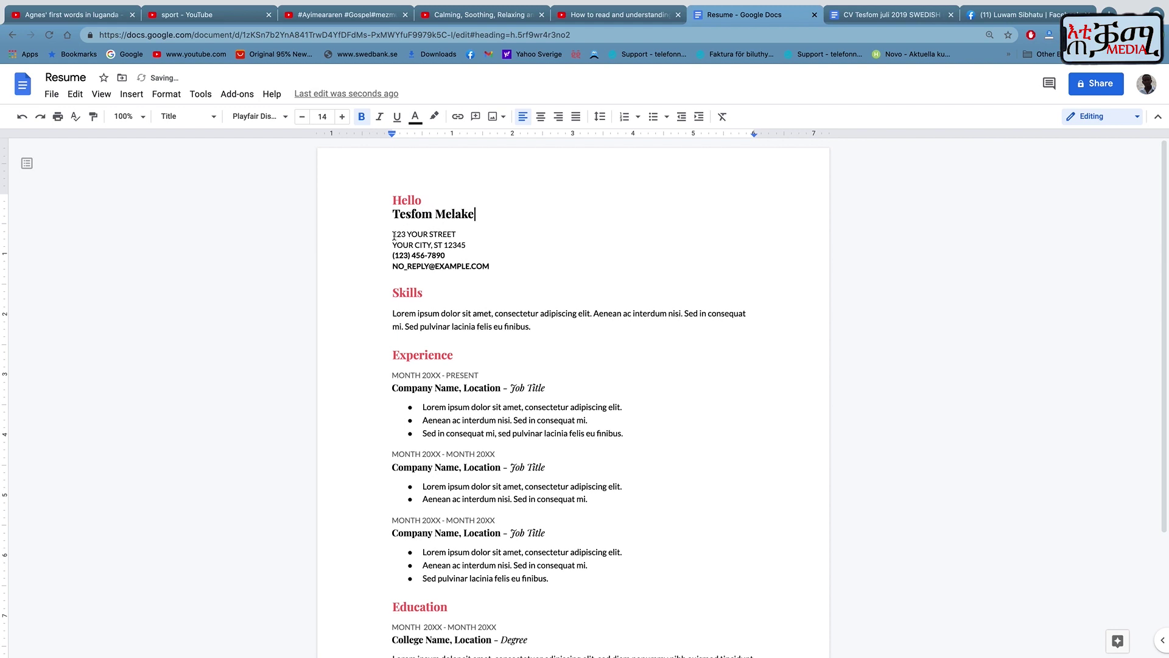
pyautogui.moveTo(394, 235); pyautogui.dragTo(512, 277)
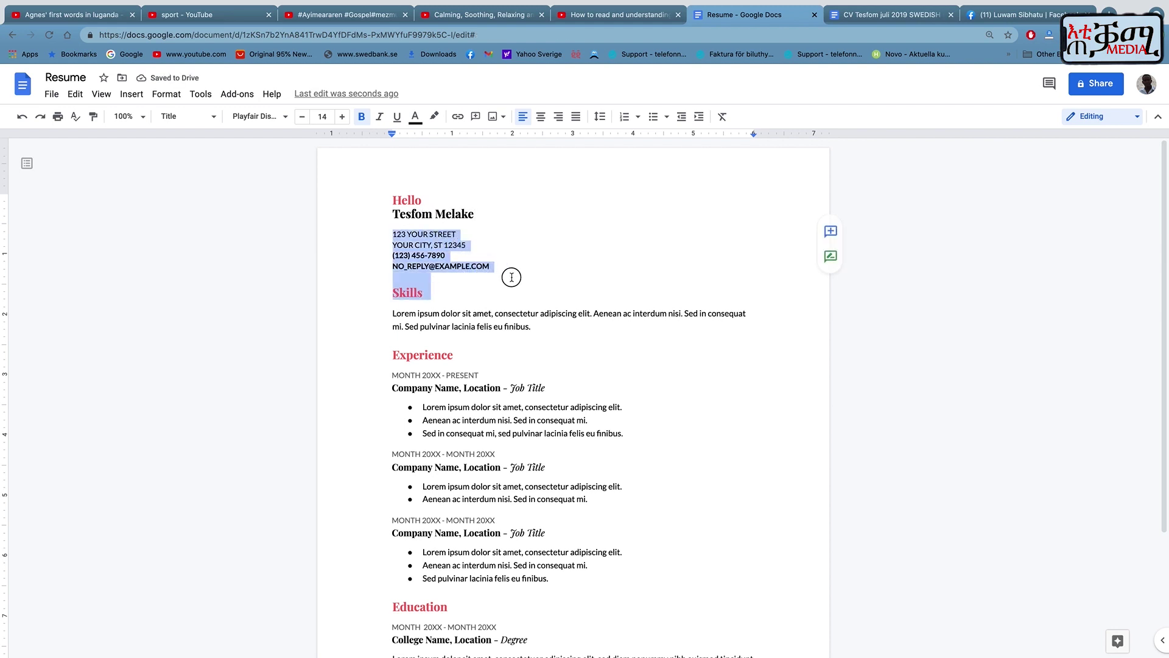
# Replace the Skills placeholder paragraph with 'Basic computer skills, programing'.
pyautogui.click(477, 287)
pyautogui.scroll(-1, 477, 286)
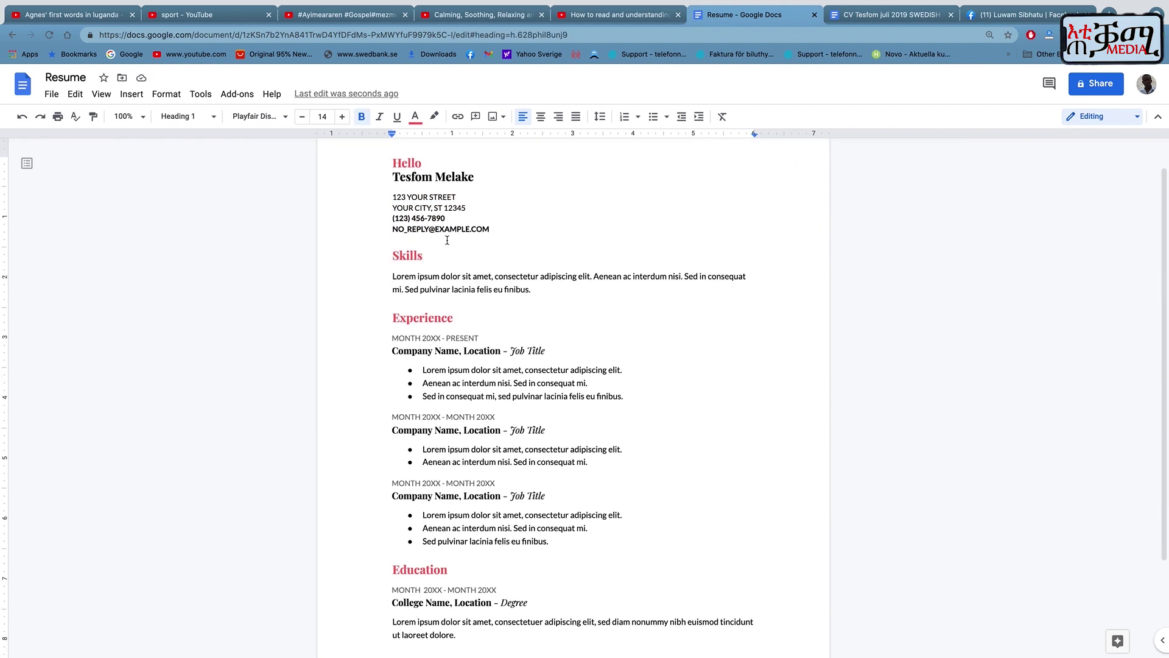
pyautogui.moveTo(388, 275); pyautogui.dragTo(540, 295)
pyautogui.write('Co')
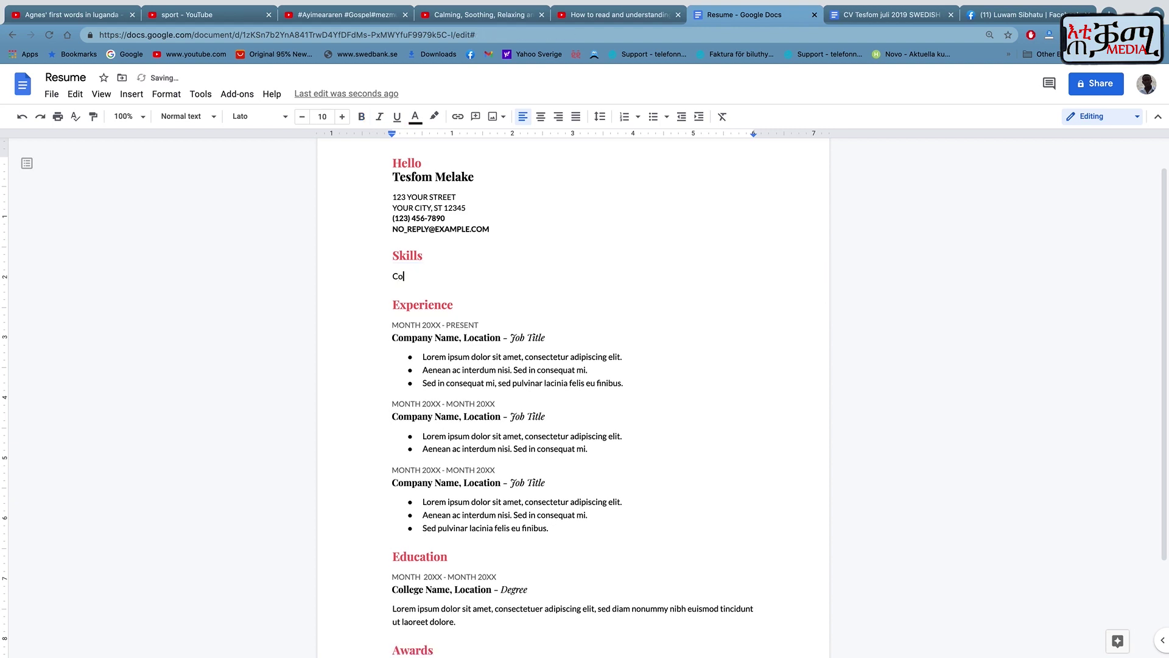
pyautogui.write('mputer skills, programing')
pyautogui.click(393, 277)
pyautogui.press('Delete')
pyautogui.press('Delete')
pyautogui.hotkey('ctrl', 'z')
pyautogui.hotkey('ctrl', 'z')
pyautogui.write('basic')
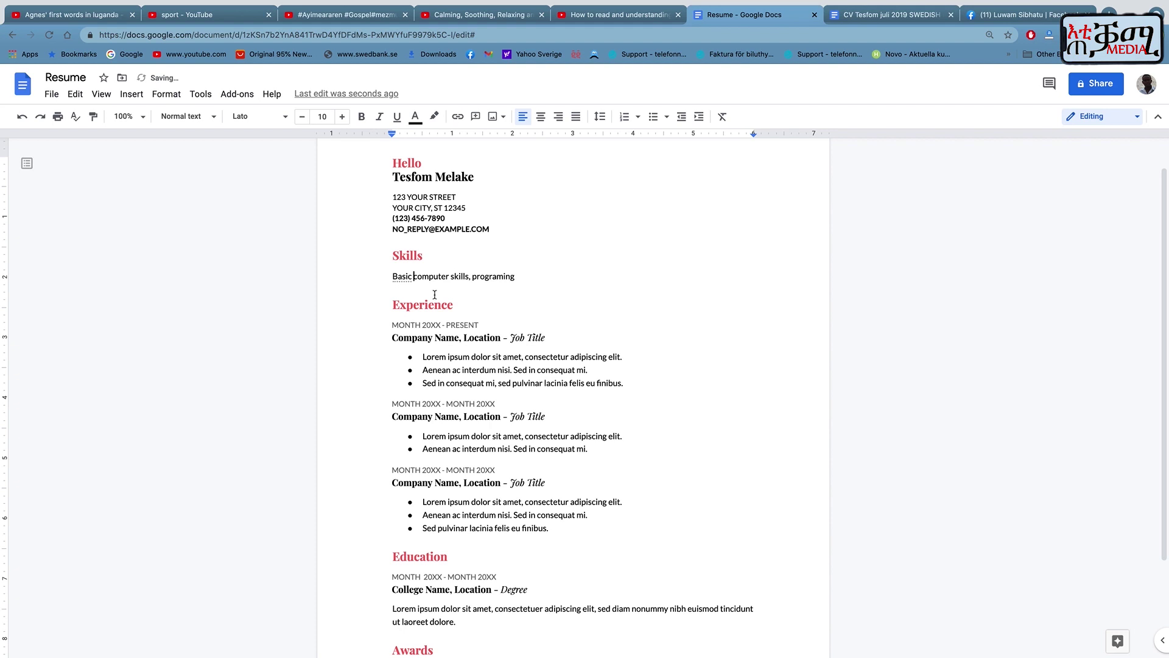
# Extend the skills line with 'skills, carpentry, welding, mechanic....', correcting the spelling of mechanic.
pyautogui.click(541, 281)
pyautogui.write('skills, carpentry, welding')
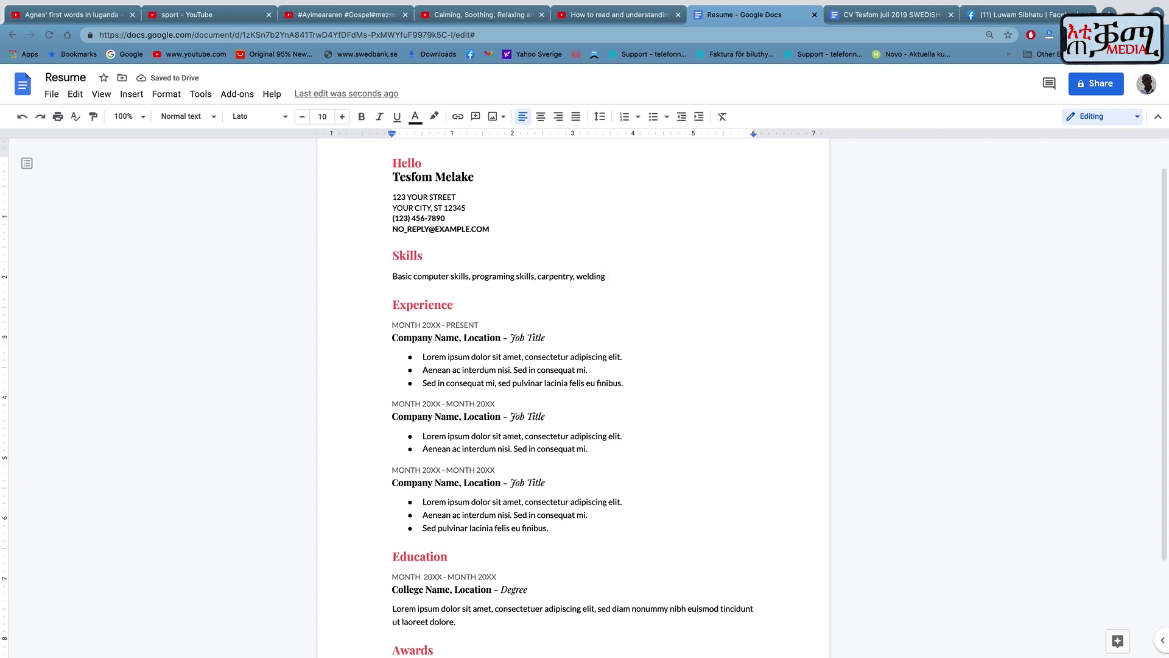
pyautogui.write(', mechanic....')
pyautogui.scroll(-2, 535, 332)
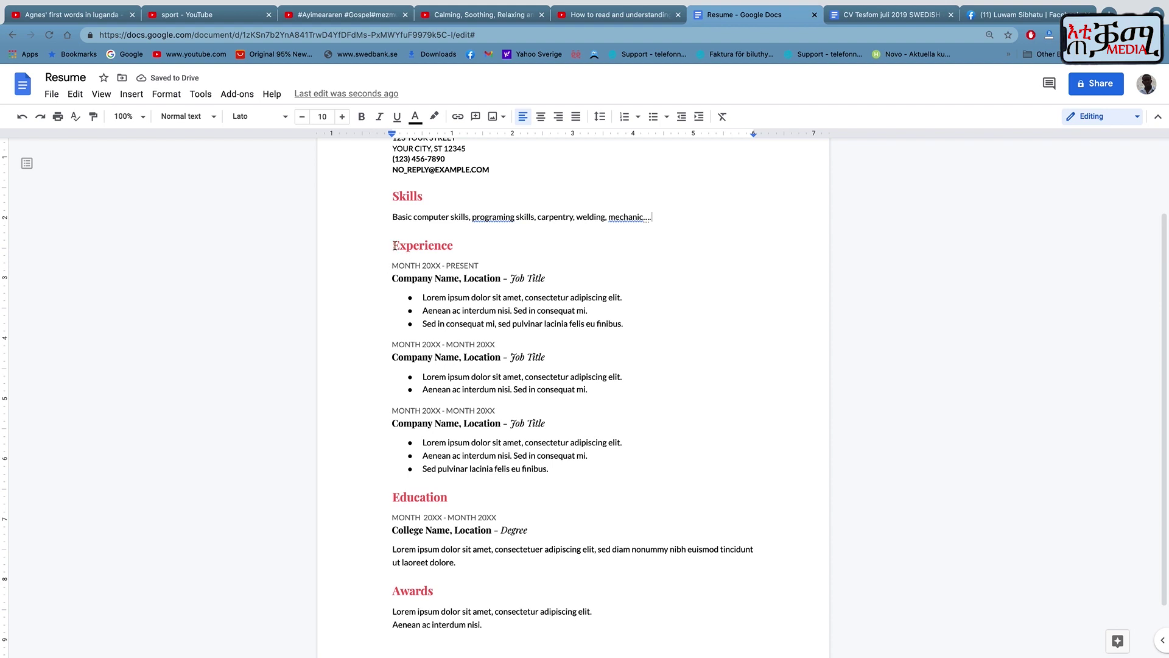
pyautogui.click(428, 196)
pyautogui.write('/')
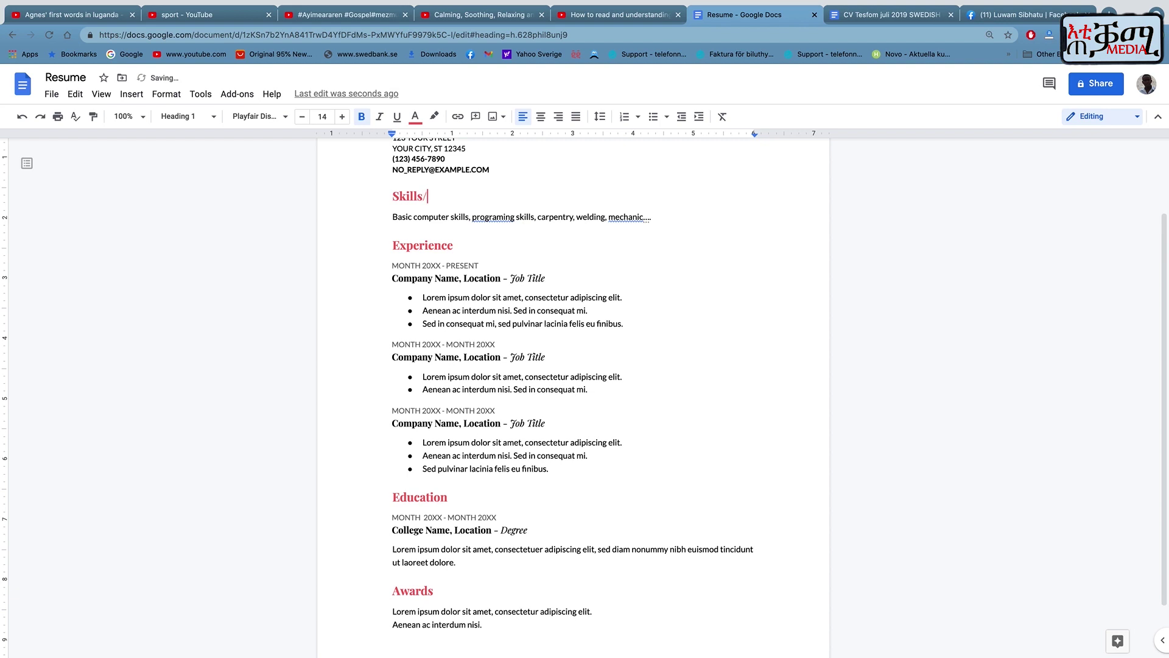
pyautogui.click(459, 245)
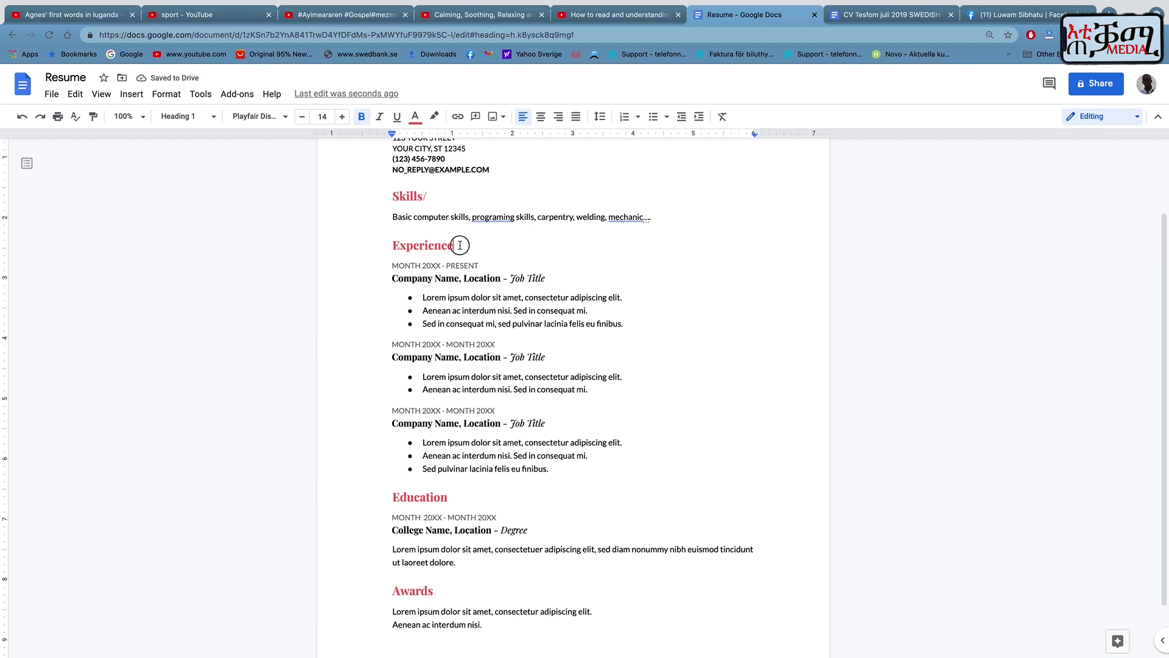
pyautogui.write('/')
pyautogui.press('BackSpace')
pyautogui.click(437, 195)
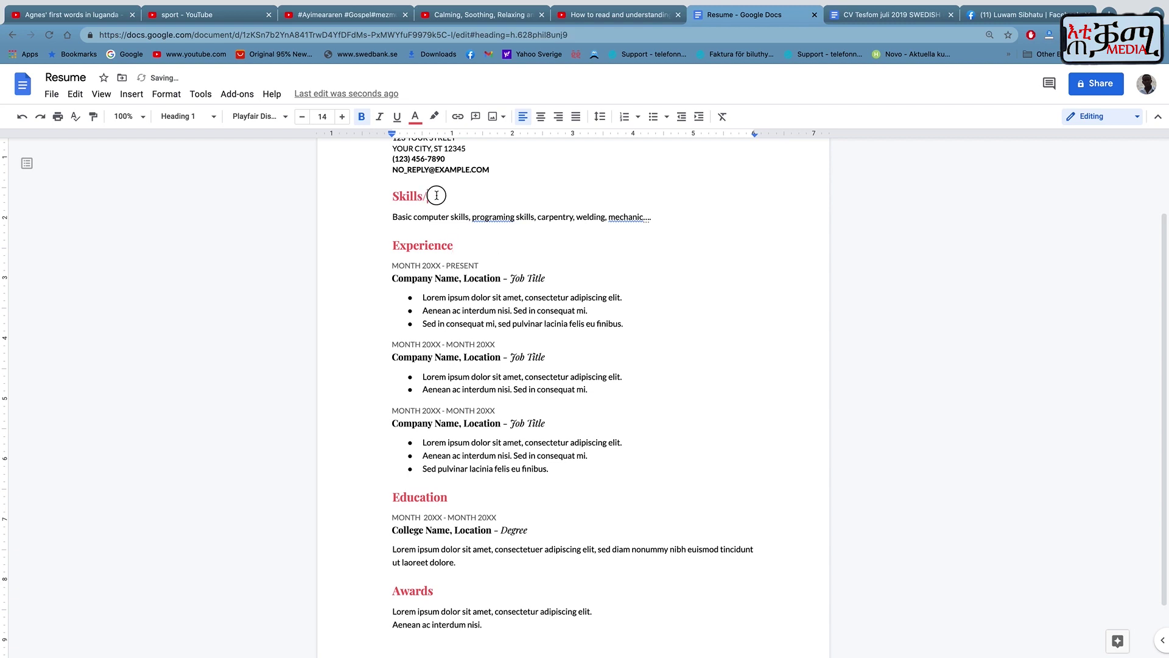
pyautogui.press('BackSpace')
pyautogui.scroll(-2, 437, 226)
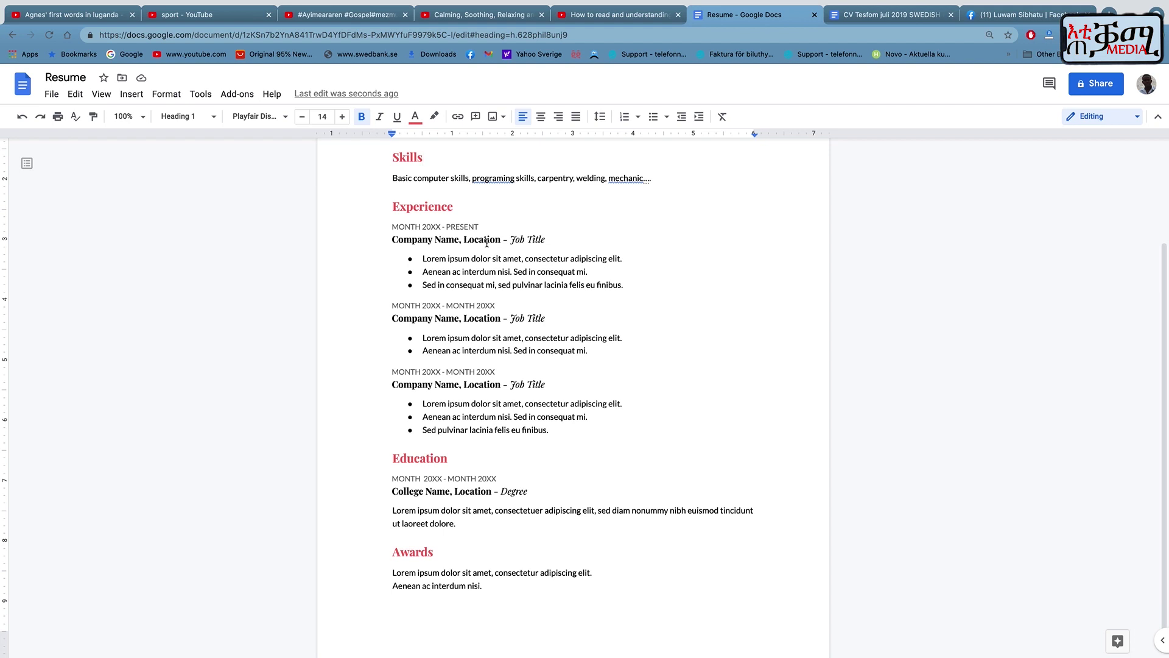
pyautogui.scroll(-1, 429, 223)
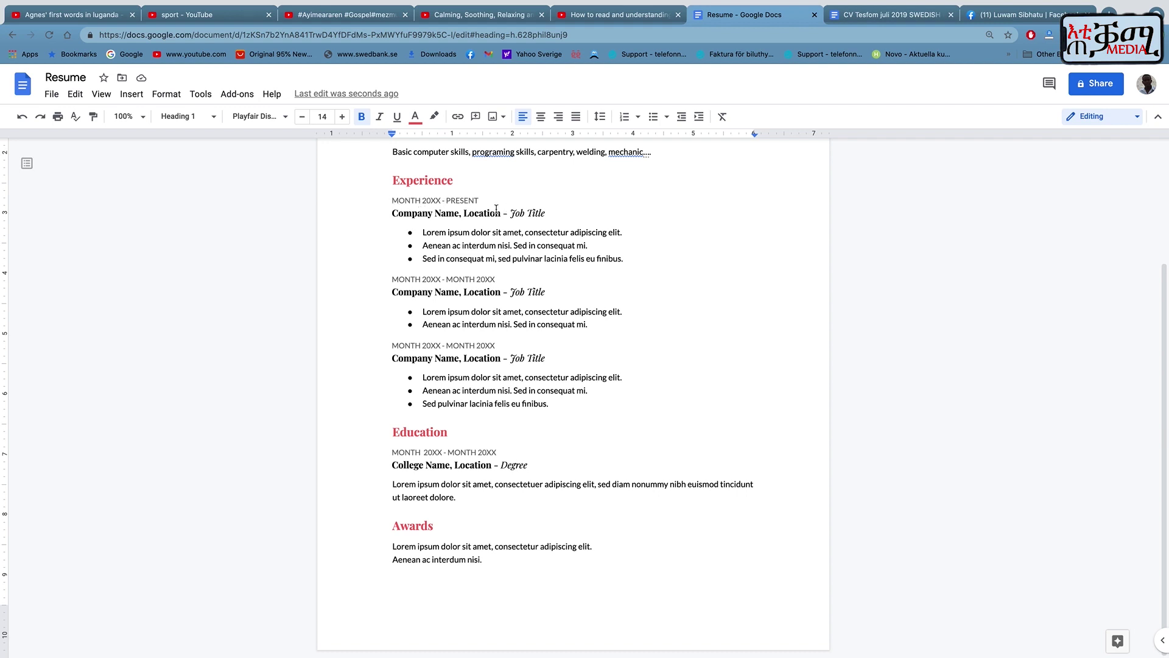
pyautogui.click(416, 214)
pyautogui.moveTo(416, 215); pyautogui.dragTo(546, 213)
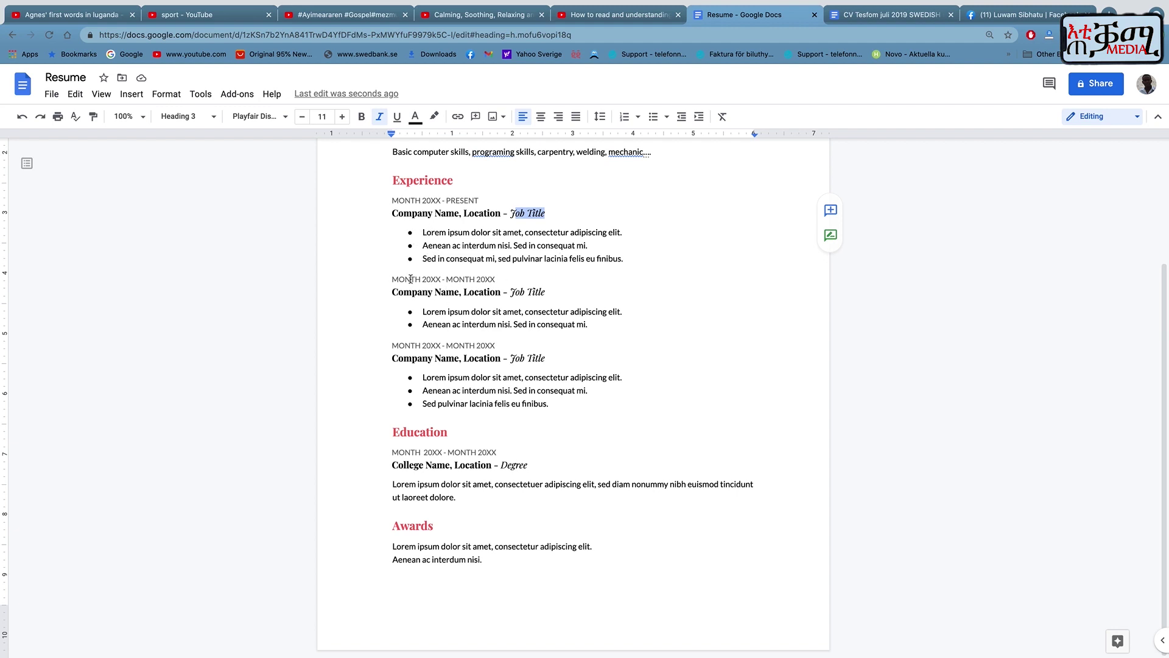
pyautogui.moveTo(391, 279); pyautogui.dragTo(511, 283)
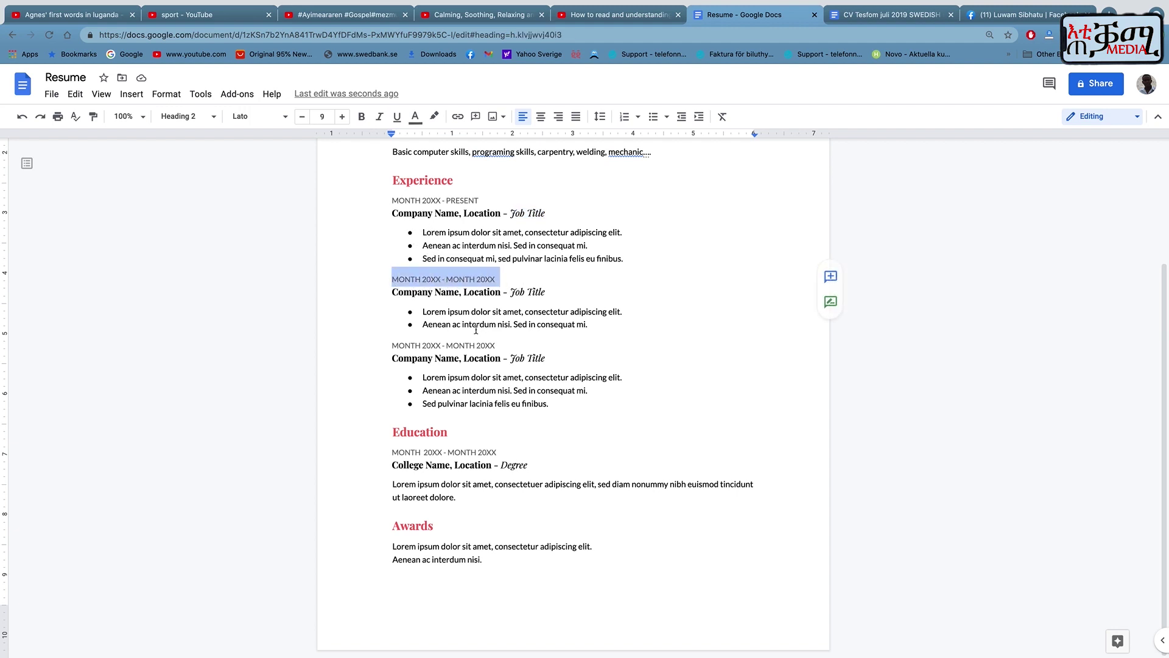
pyautogui.moveTo(399, 358); pyautogui.dragTo(531, 363)
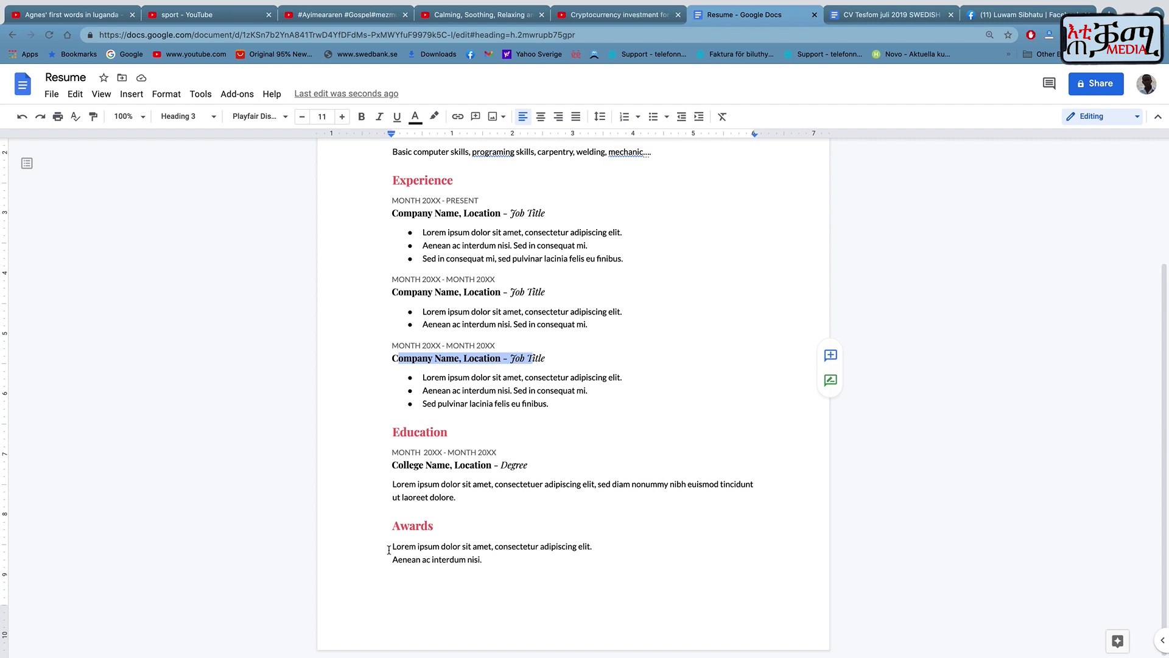
pyautogui.moveTo(390, 547); pyautogui.dragTo(569, 575)
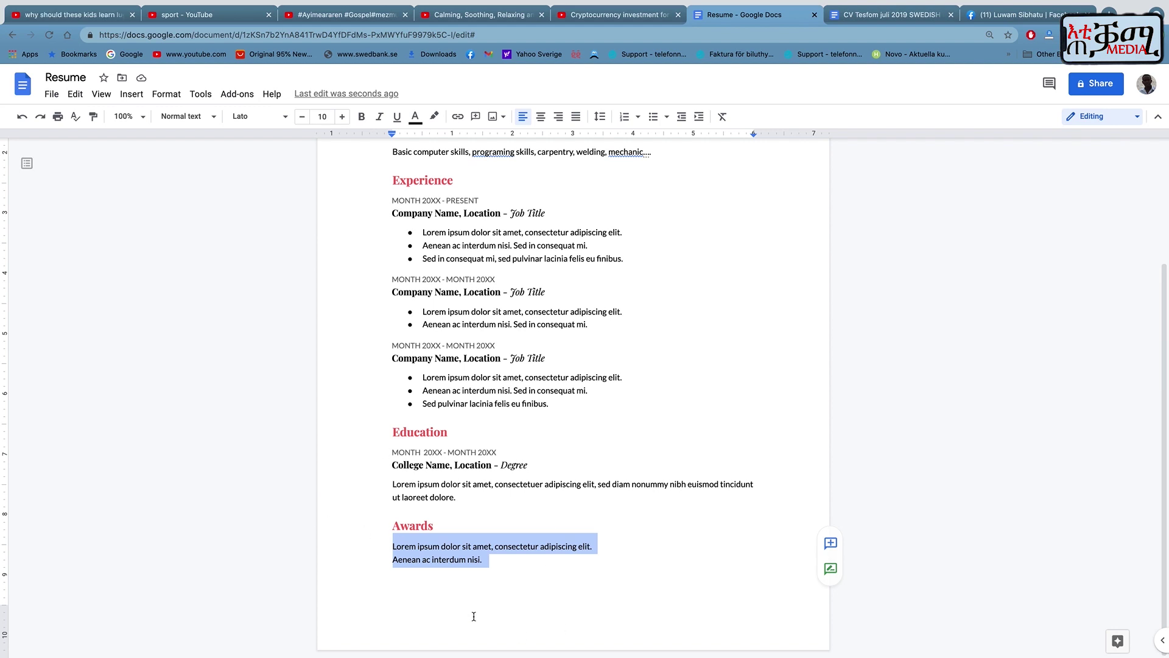
pyautogui.scroll(3, 474, 616)
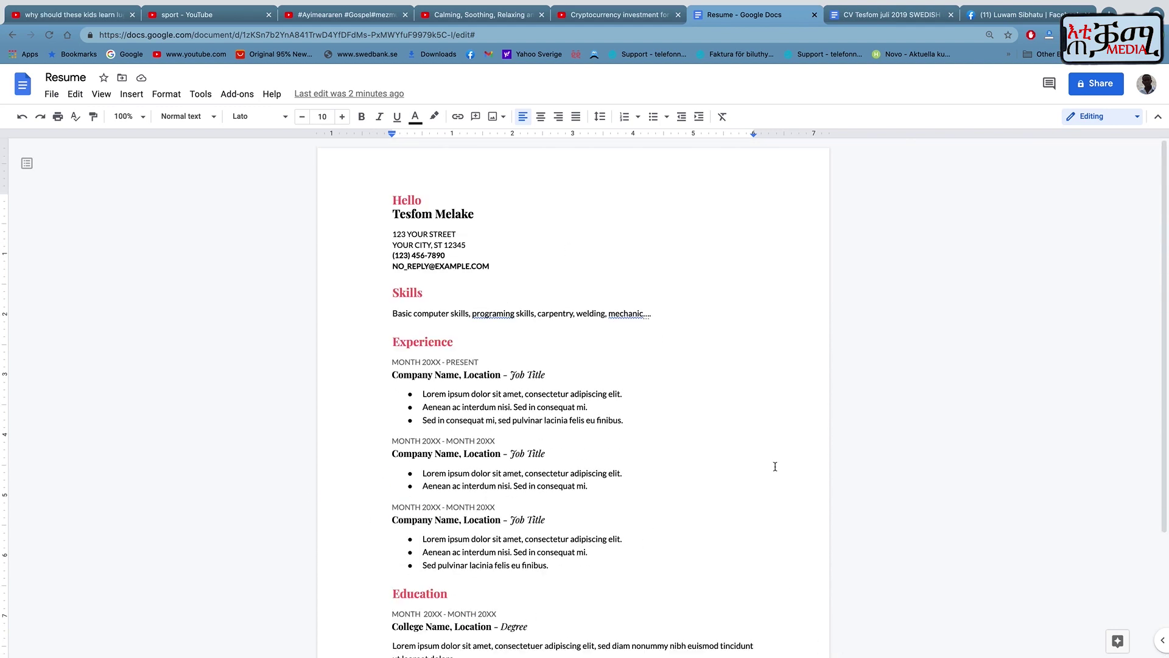
# Create a Serif-template resume, look over its layout table, then go back to the Docs home page.
pyautogui.click(29, 91)
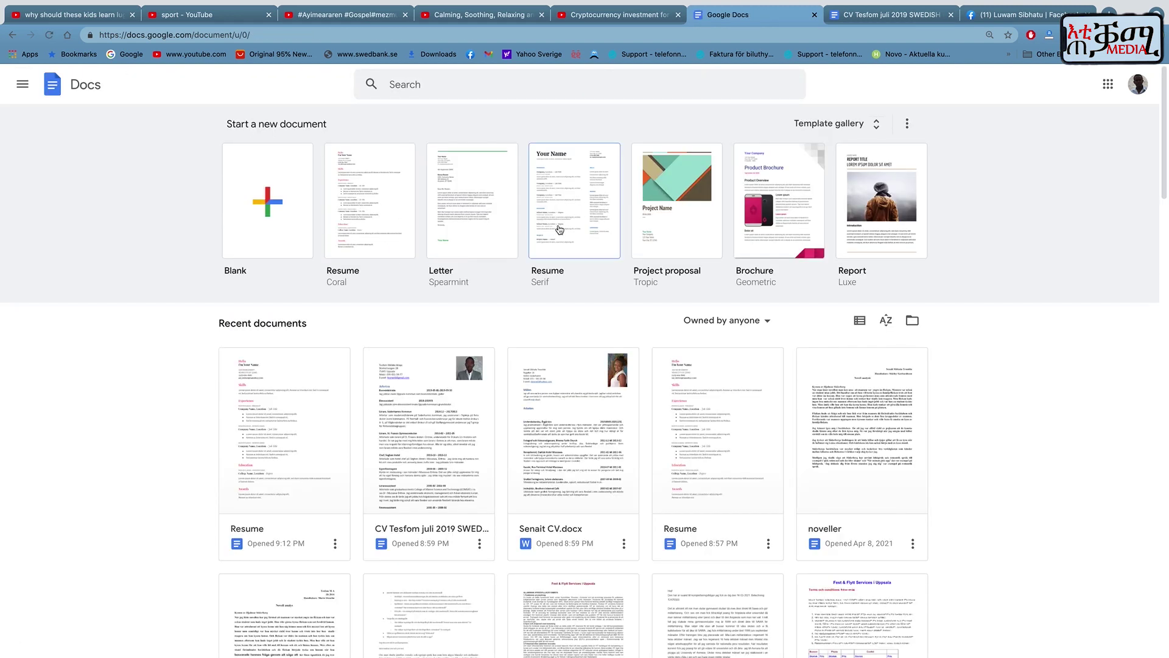
pyautogui.click(559, 230)
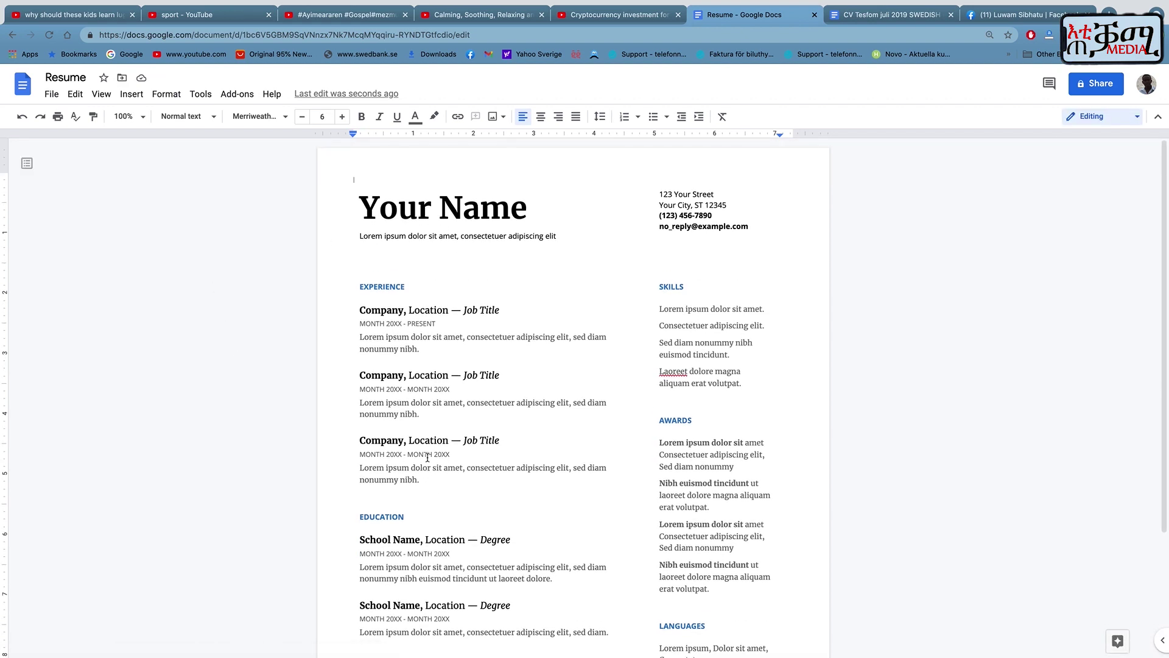
pyautogui.scroll(-3, 428, 458)
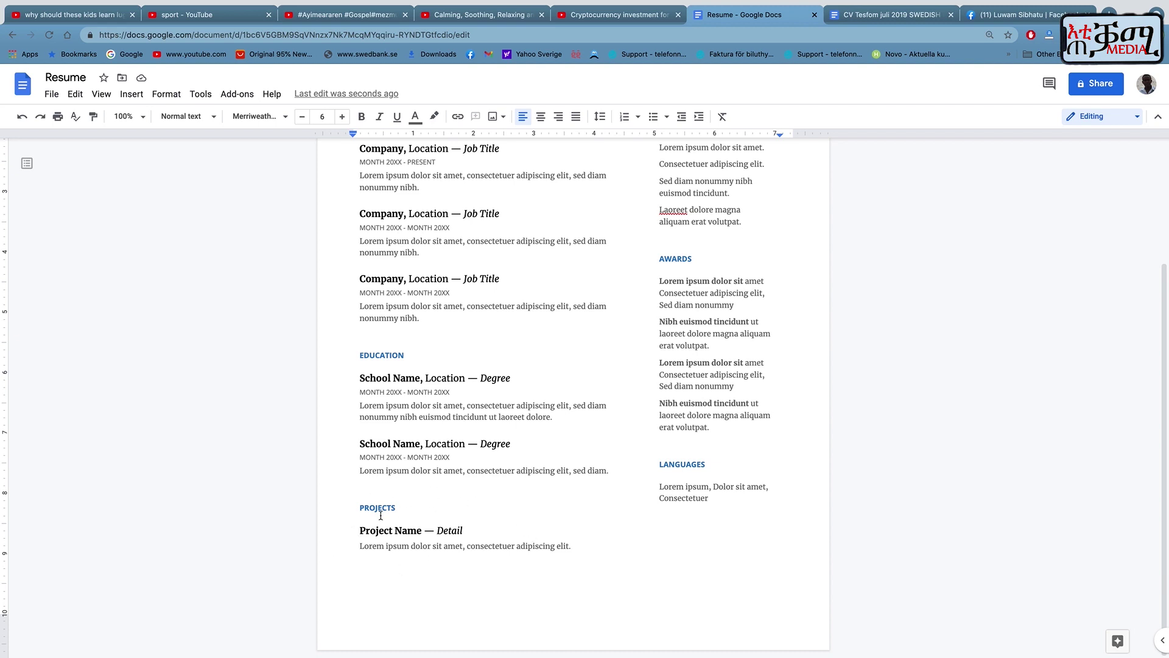
pyautogui.moveTo(683, 470); pyautogui.dragTo(650, 464)
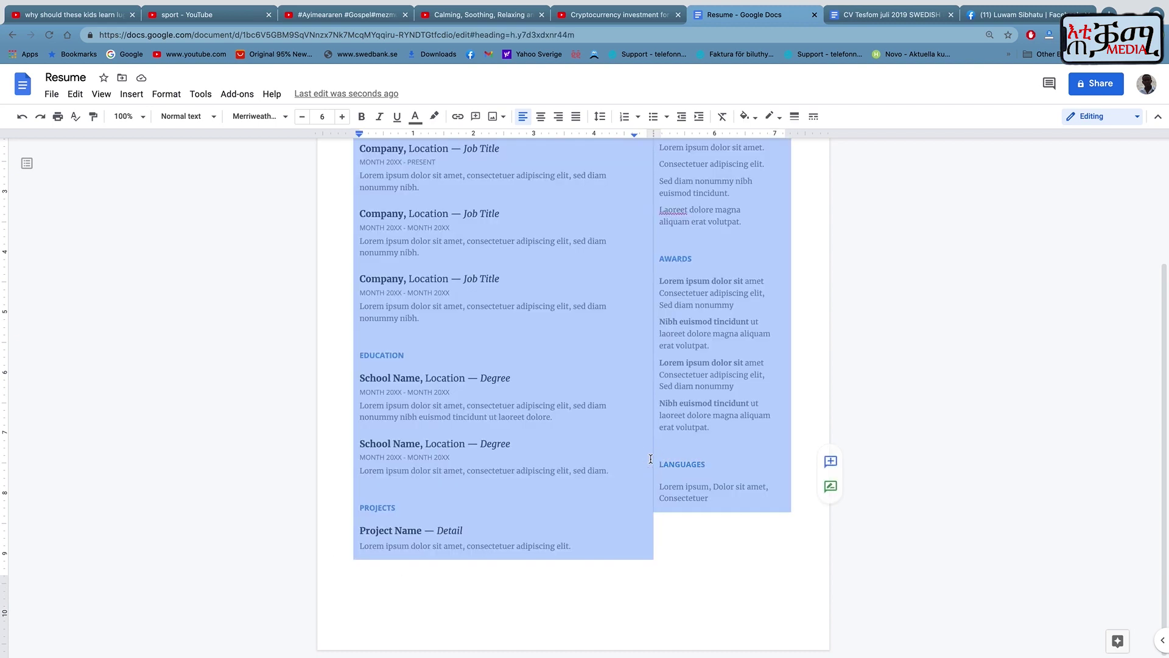
pyautogui.scroll(3, 711, 395)
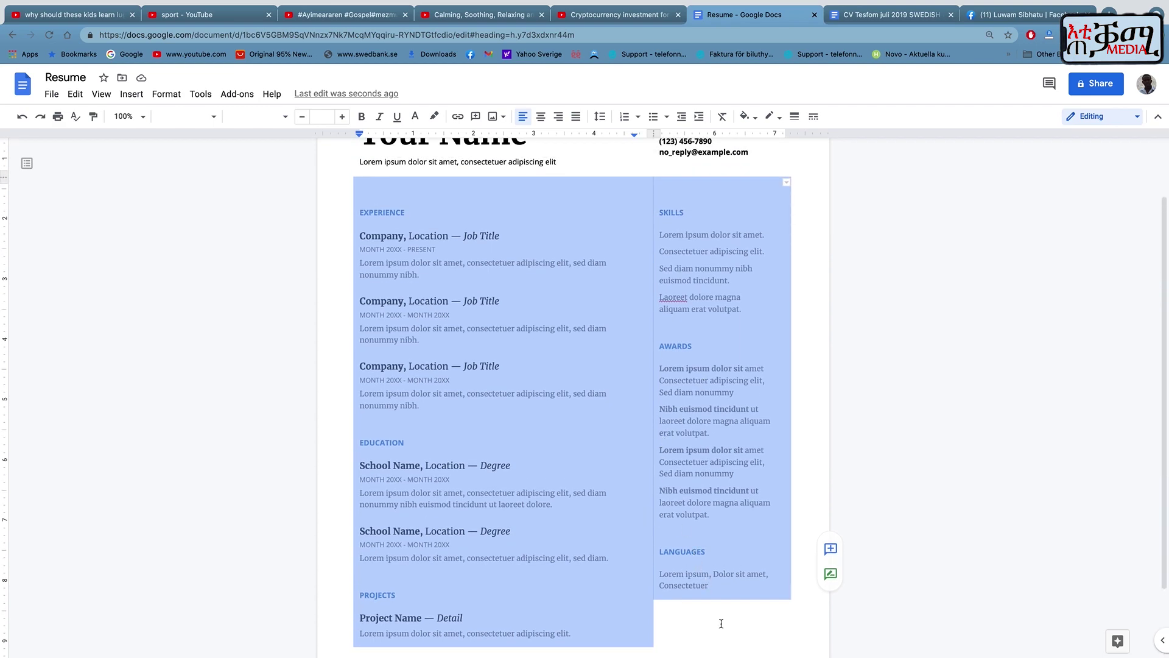
pyautogui.click(720, 624)
pyautogui.scroll(2, 594, 521)
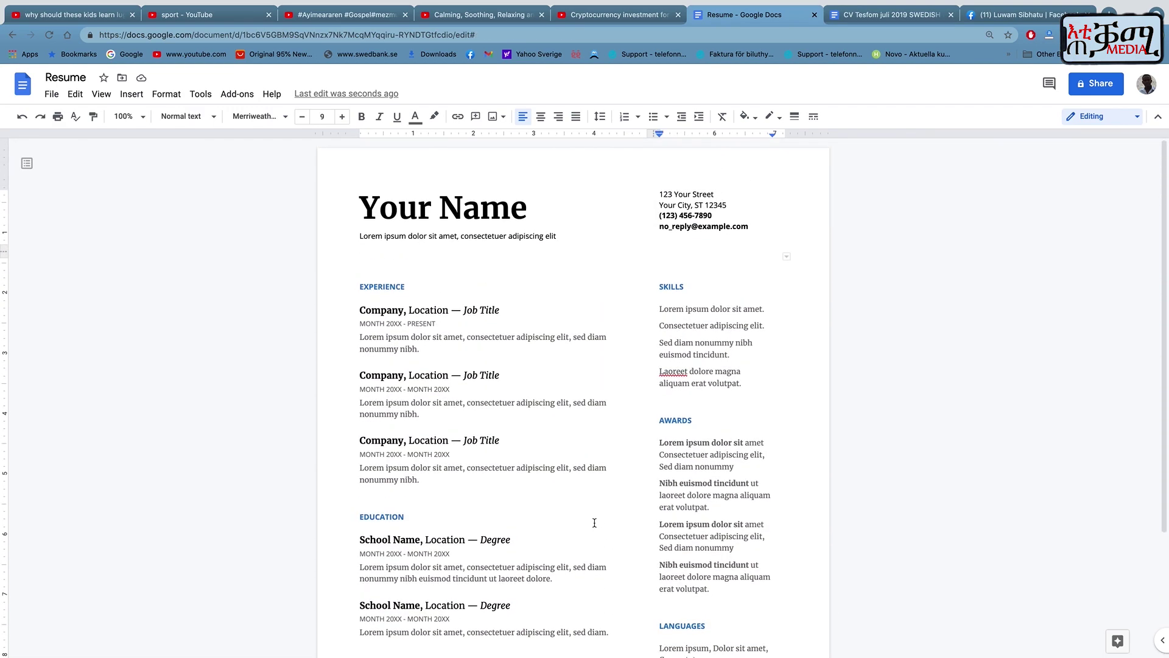
pyautogui.scroll(-3, 594, 521)
pyautogui.scroll(5, 594, 522)
pyautogui.click(22, 85)
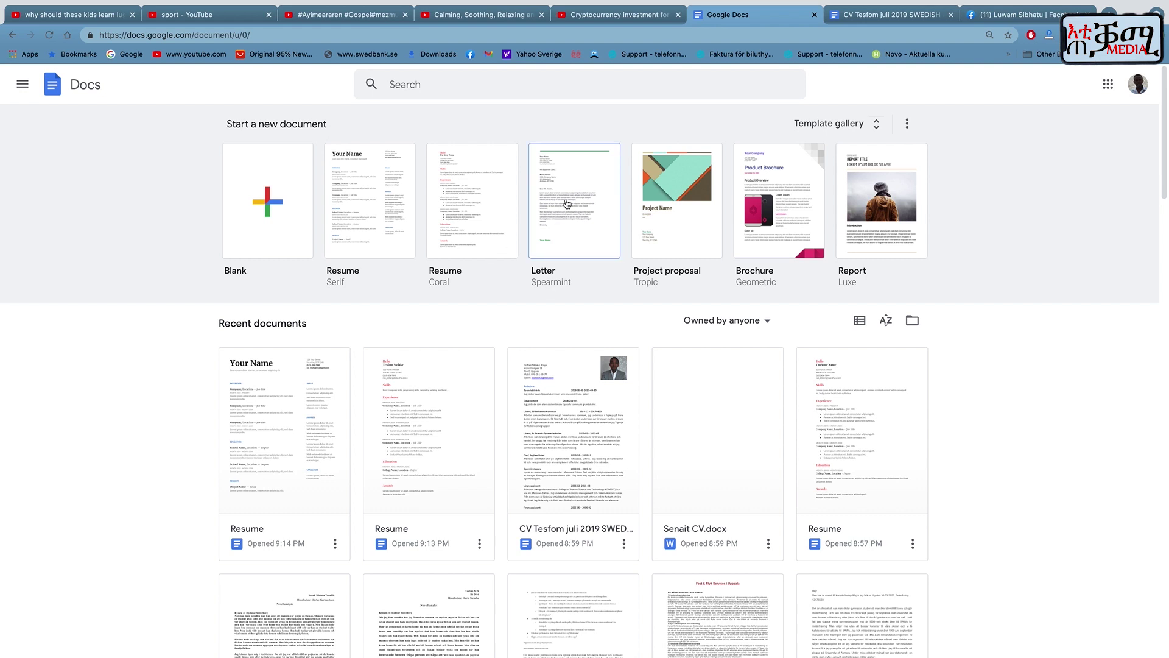
# Create a Spearmint letter and select its three body paragraphs through 'Sincerely,'.
pyautogui.click(558, 234)
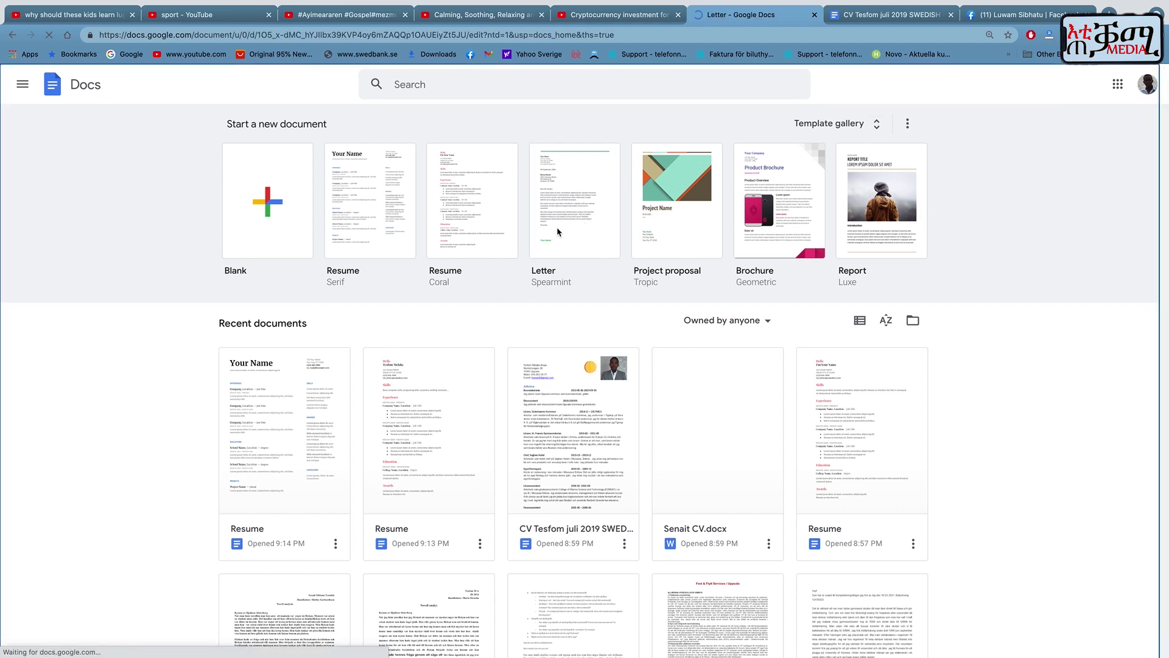
pyautogui.scroll(-2, 425, 449)
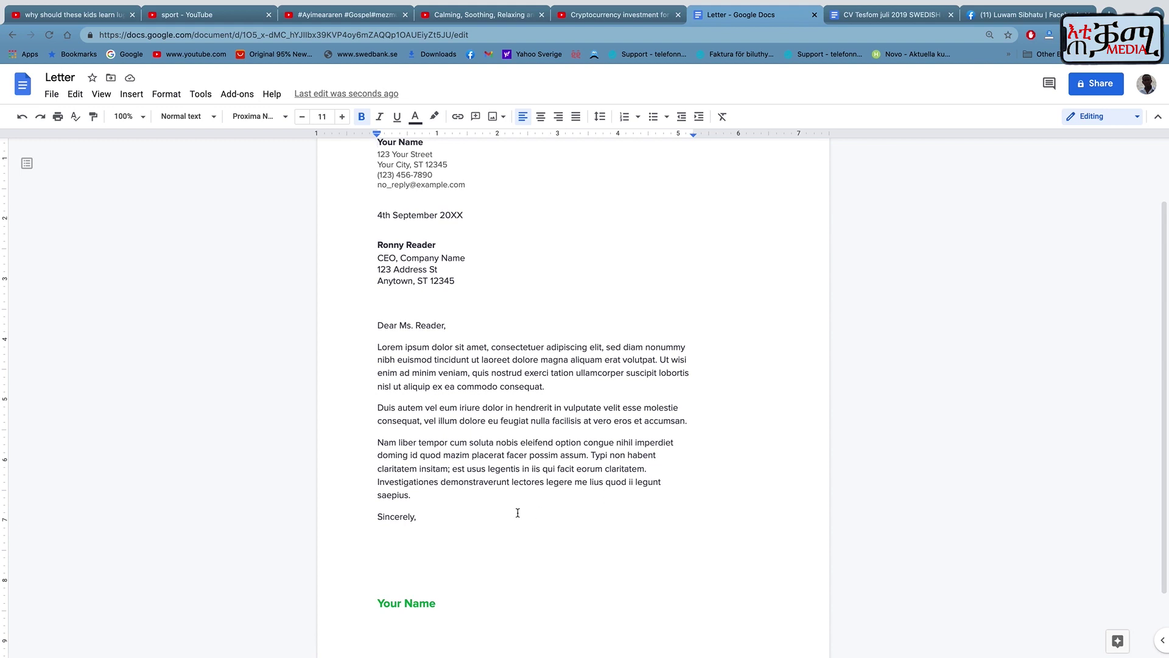
pyautogui.scroll(-2, 483, 527)
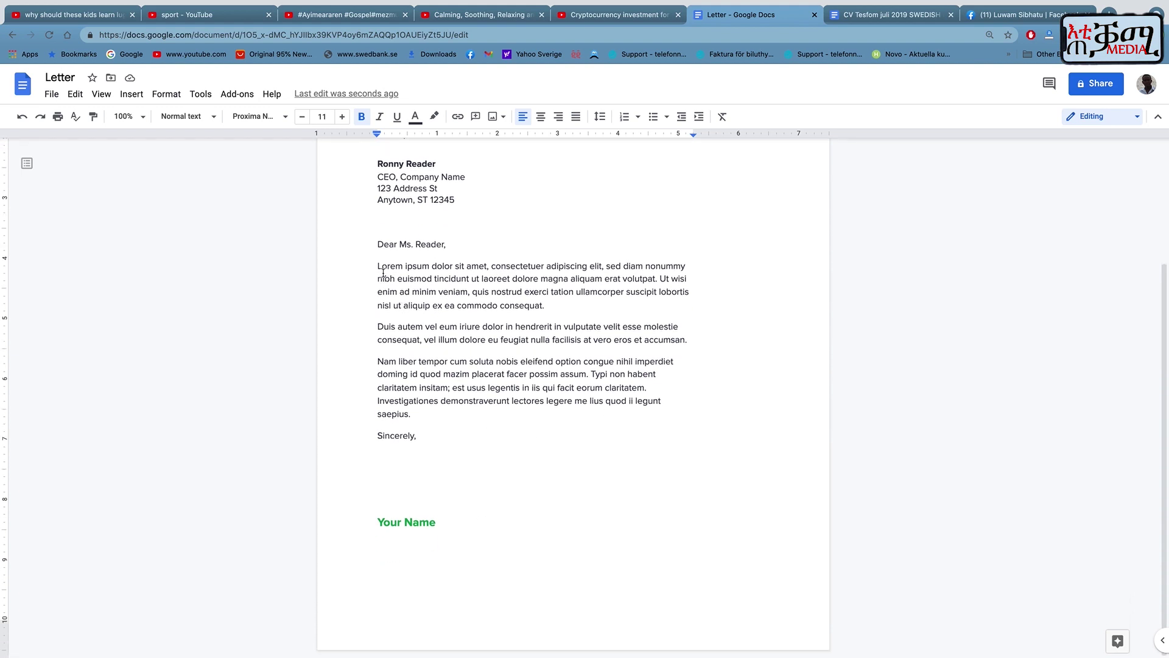
pyautogui.click(374, 263)
pyautogui.moveTo(374, 264); pyautogui.dragTo(631, 425)
# Review the letter, then select the sender's name 'Your Name'.
pyautogui.scroll(3, 565, 425)
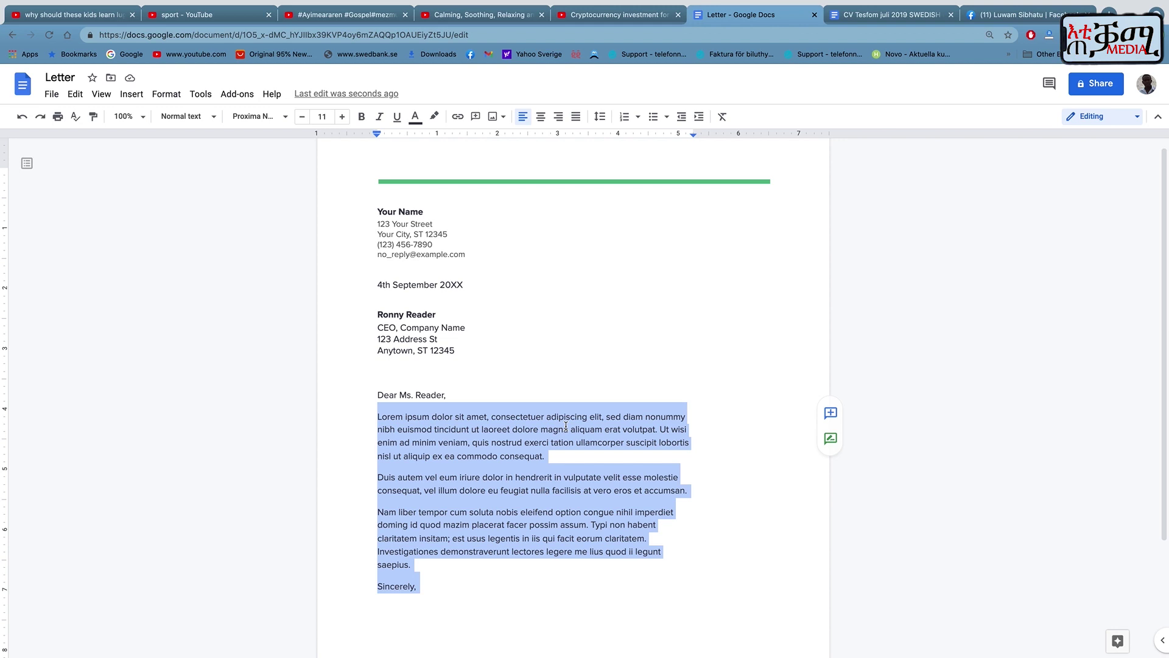
pyautogui.scroll(-1, 566, 426)
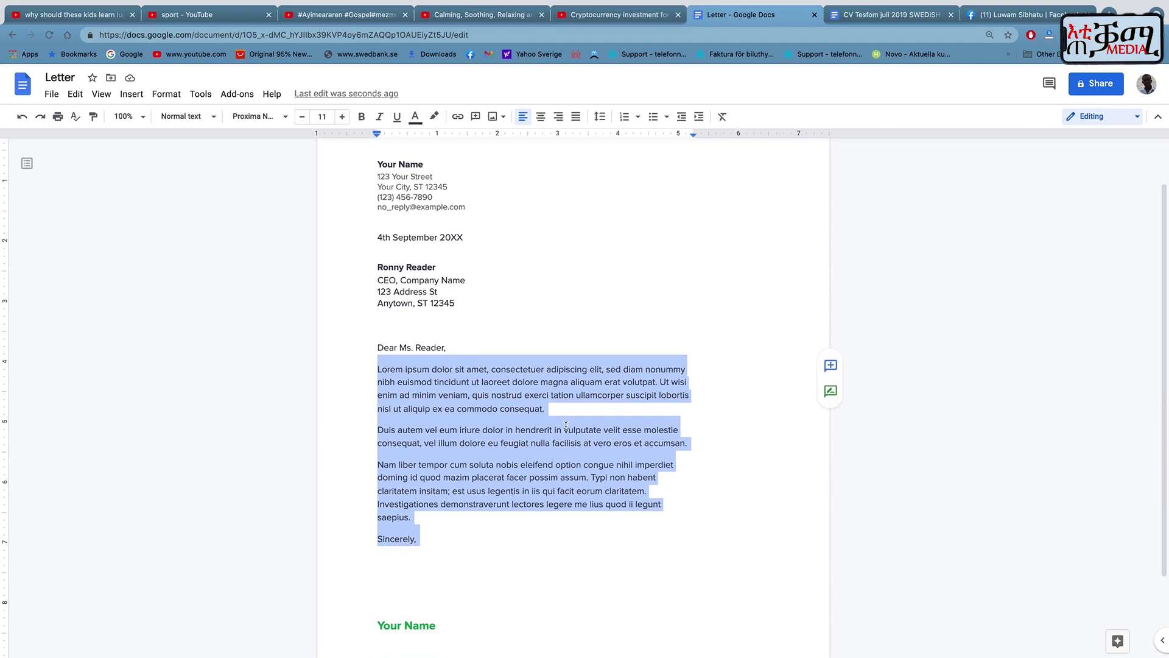
pyautogui.scroll(-2, 565, 425)
pyautogui.scroll(3, 566, 426)
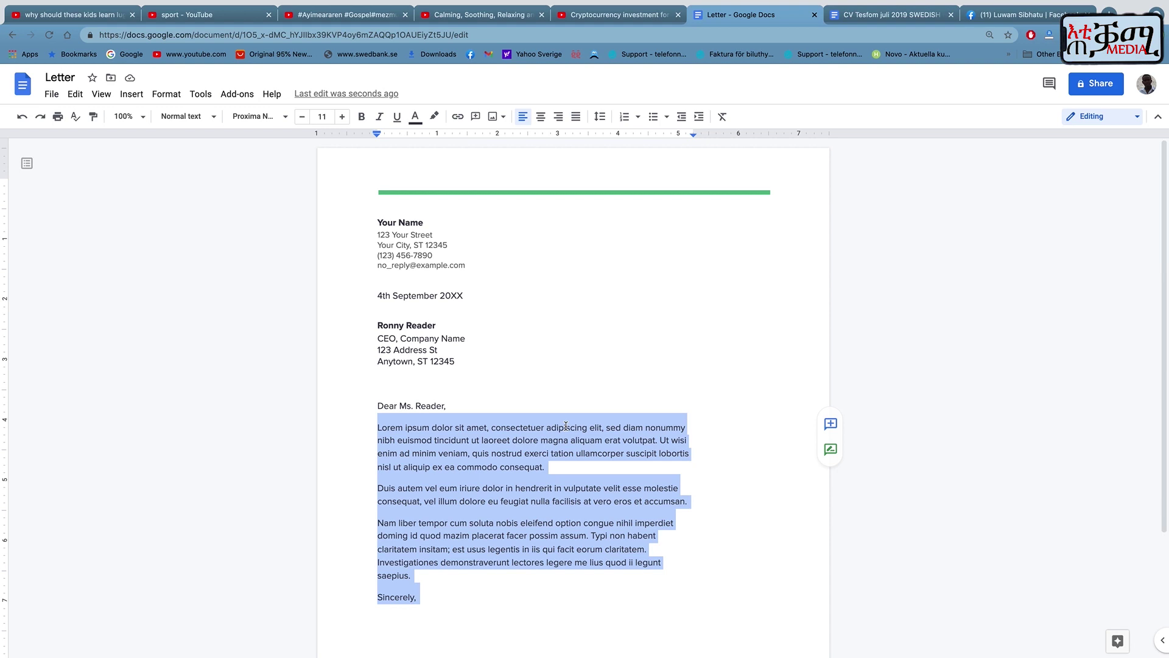
pyautogui.click(459, 378)
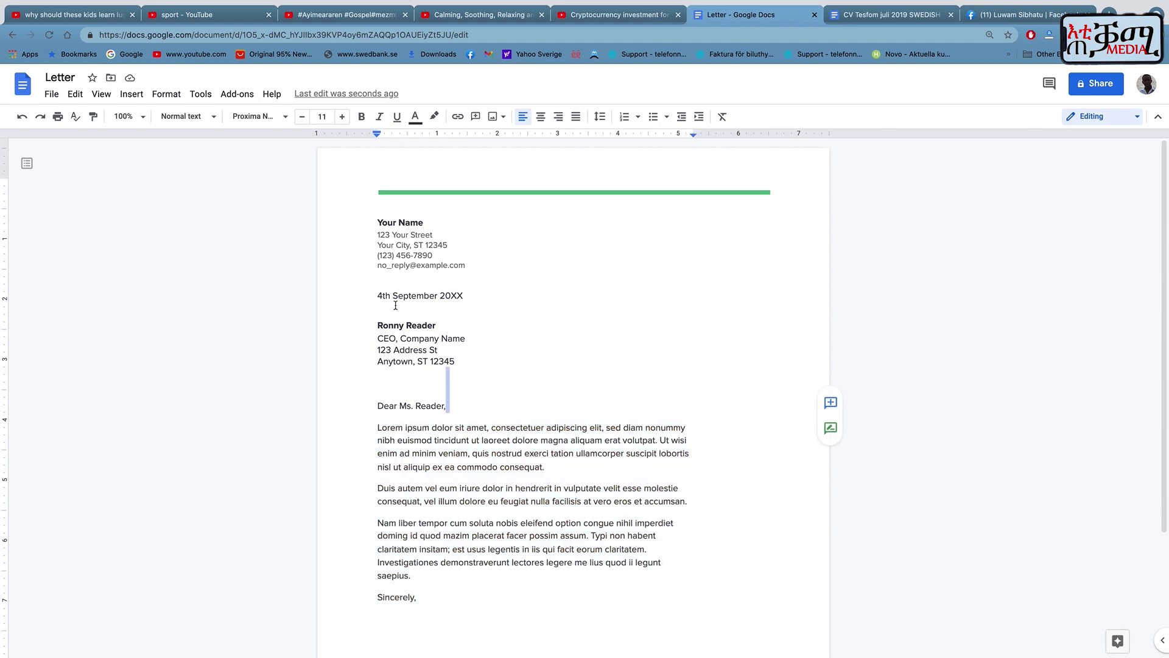
pyautogui.moveTo(376, 228); pyautogui.dragTo(457, 223)
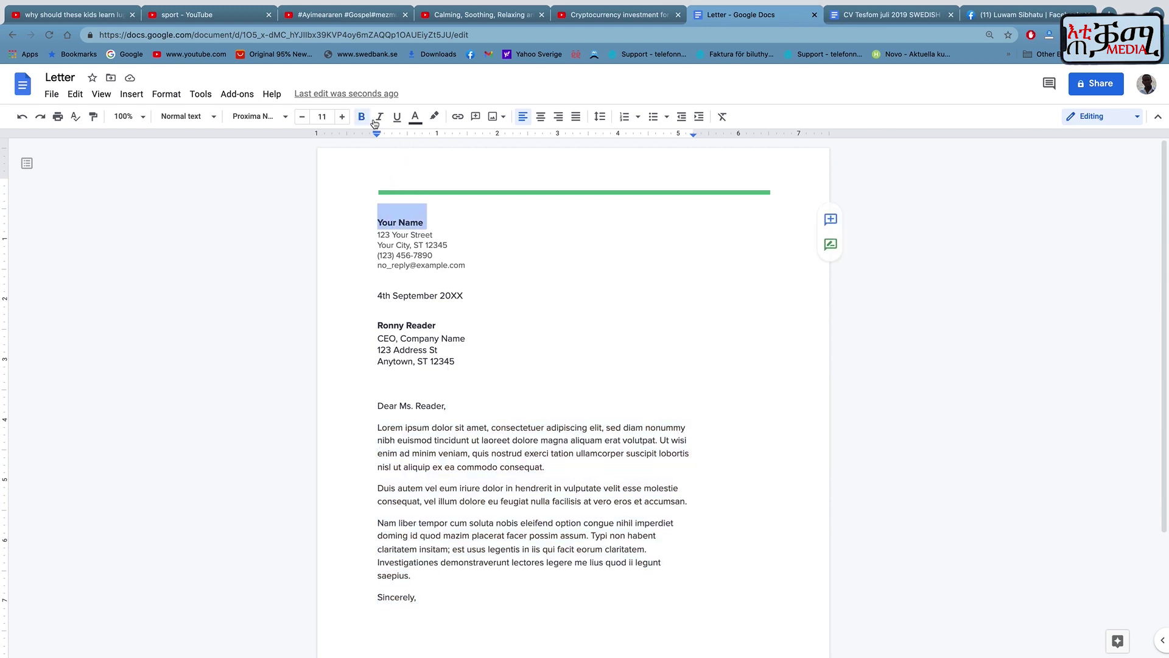
# Make 'Your Name' italic with red text and a yellow highlight.
pyautogui.click(380, 117)
pyautogui.click(414, 117)
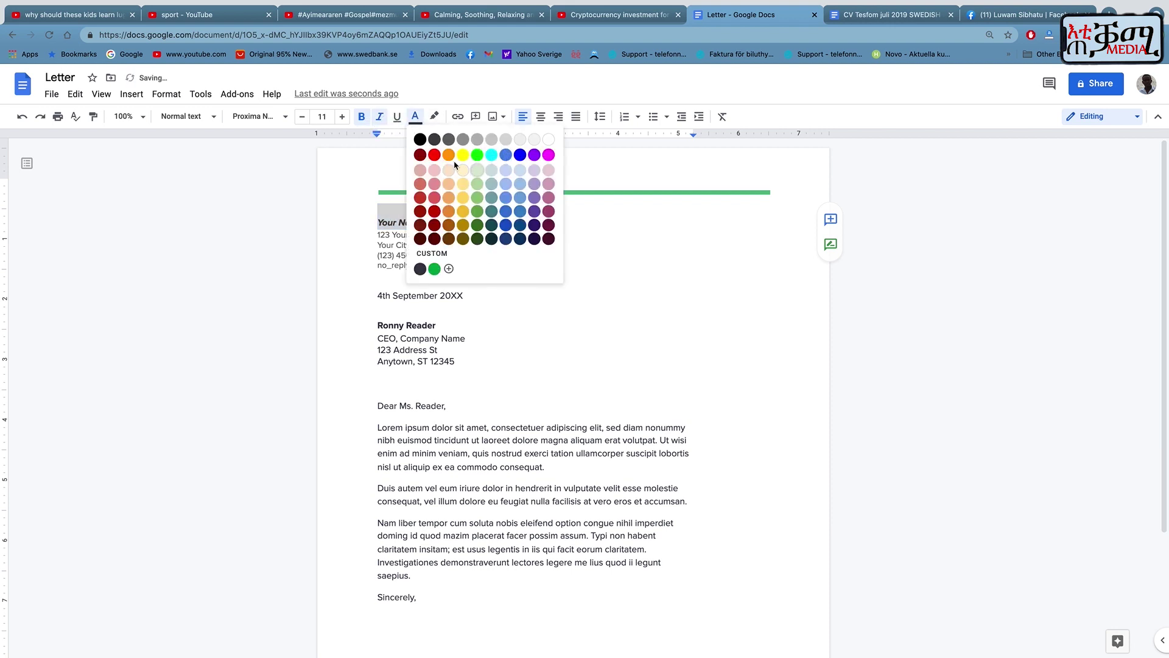
pyautogui.click(434, 155)
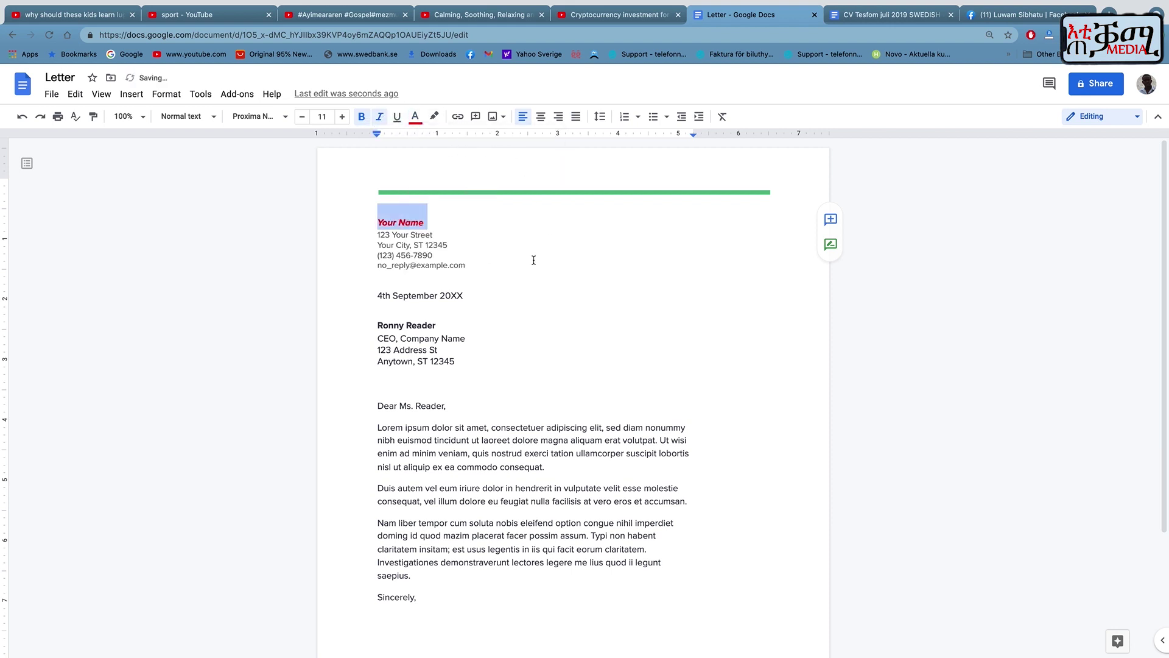
pyautogui.click(433, 118)
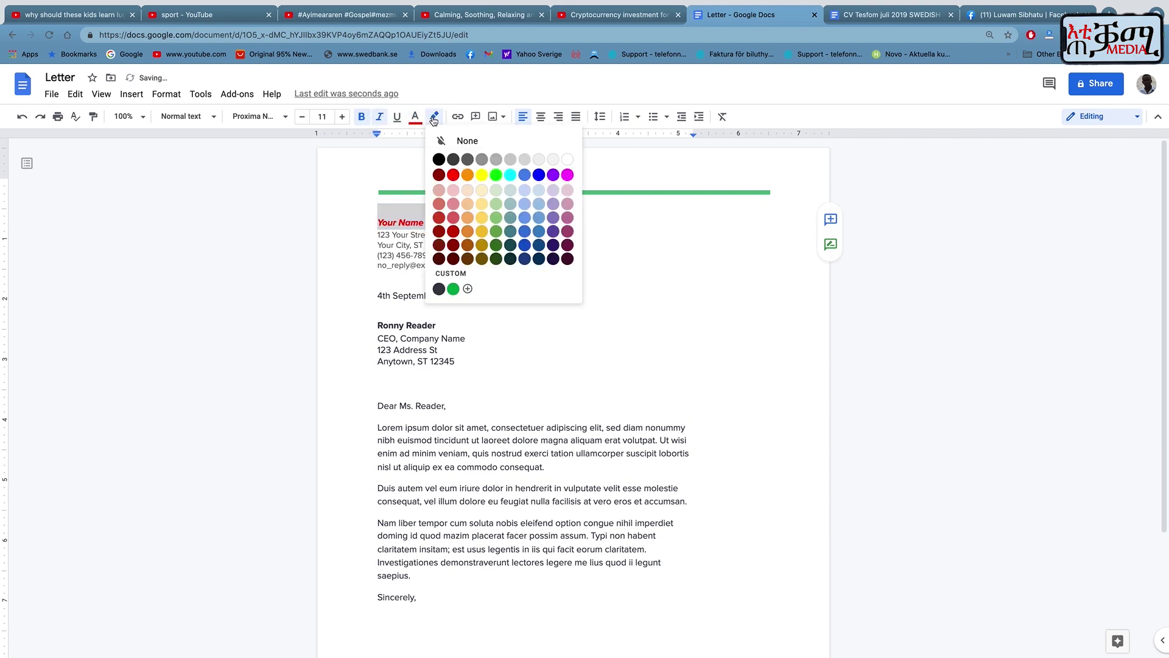
pyautogui.click(481, 175)
pyautogui.click(472, 249)
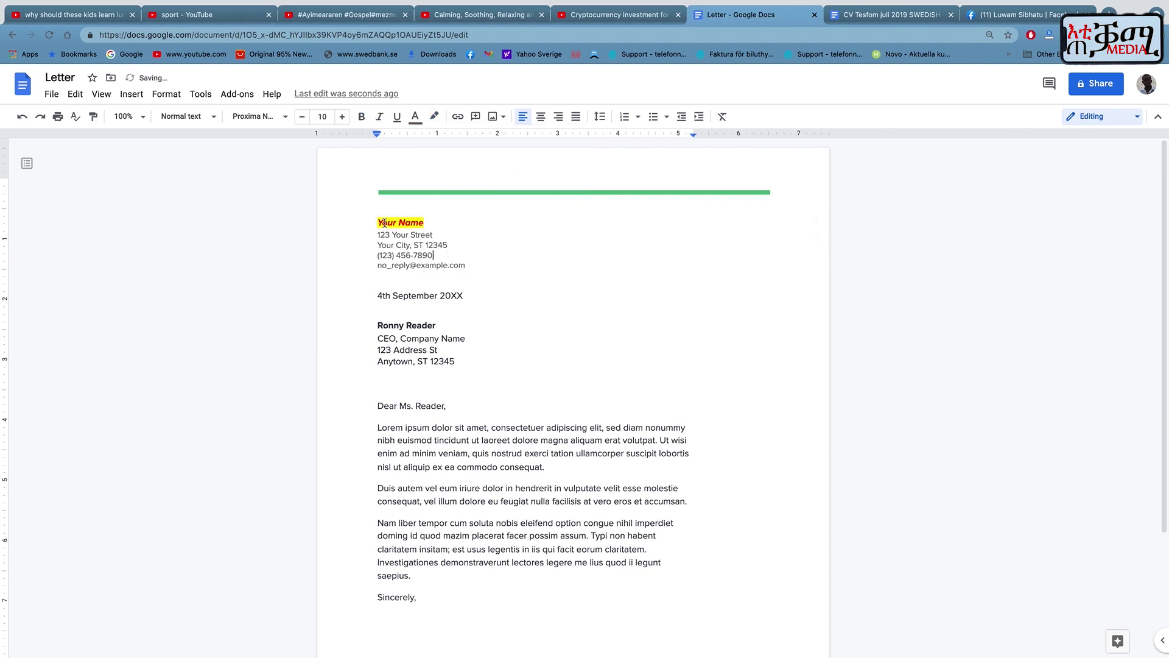
# Change the font of 'Your Name' to Times New Roman, then Arial, finally Caveat.
pyautogui.moveTo(375, 221); pyautogui.dragTo(462, 224)
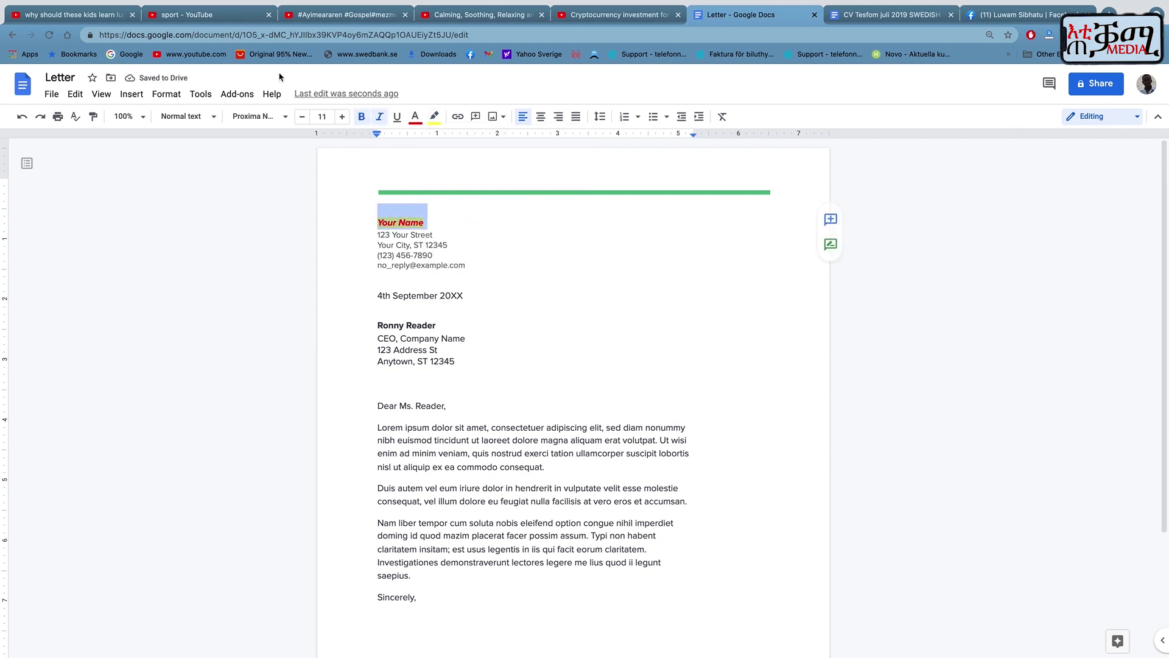
pyautogui.click(257, 116)
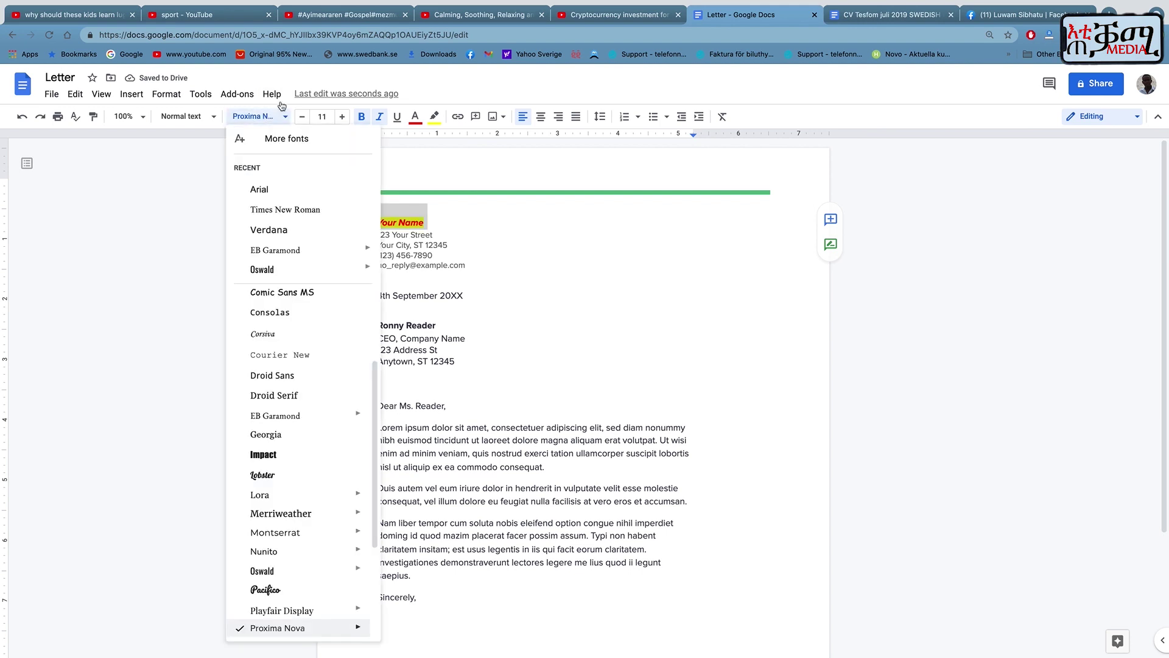
pyautogui.click(277, 205)
pyautogui.click(268, 117)
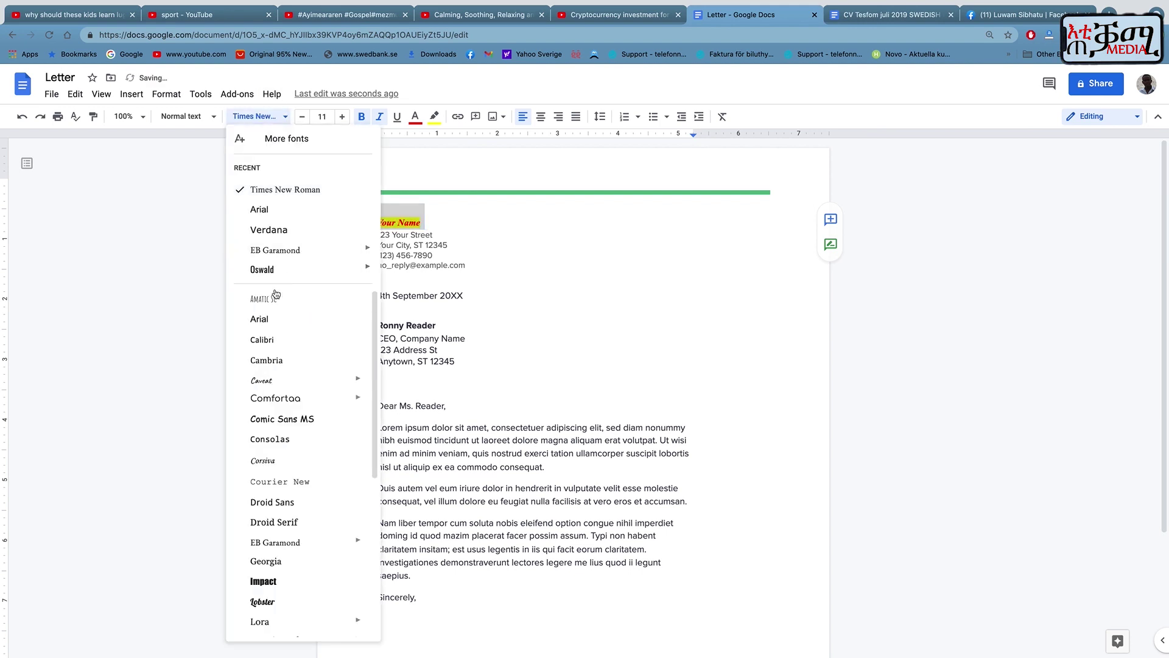
pyautogui.click(269, 322)
pyautogui.click(277, 116)
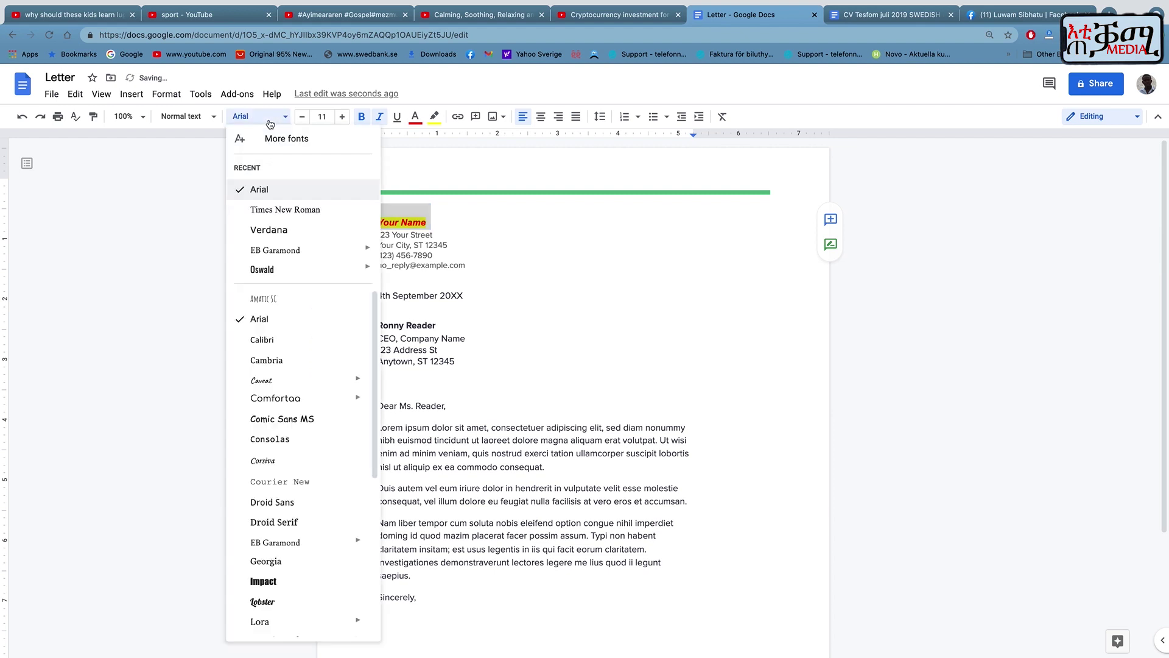
pyautogui.click(273, 380)
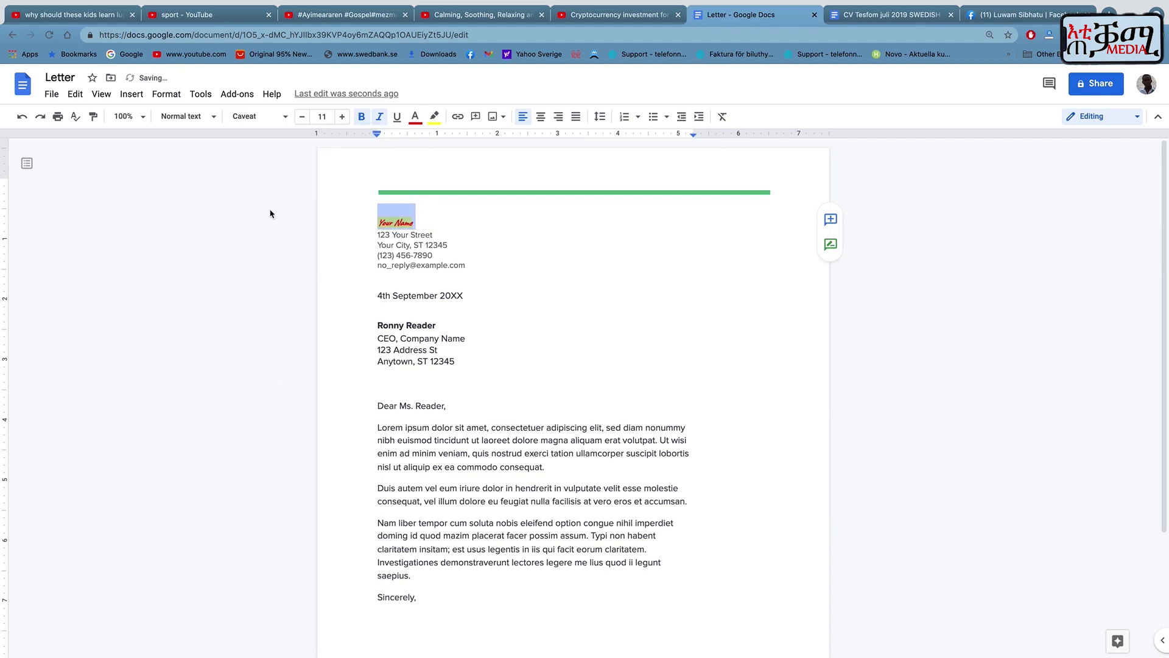
# Try Title, Heading 1, Subtitle and Title styles on 'Your Name', ending with Normal text.
pyautogui.click(180, 119)
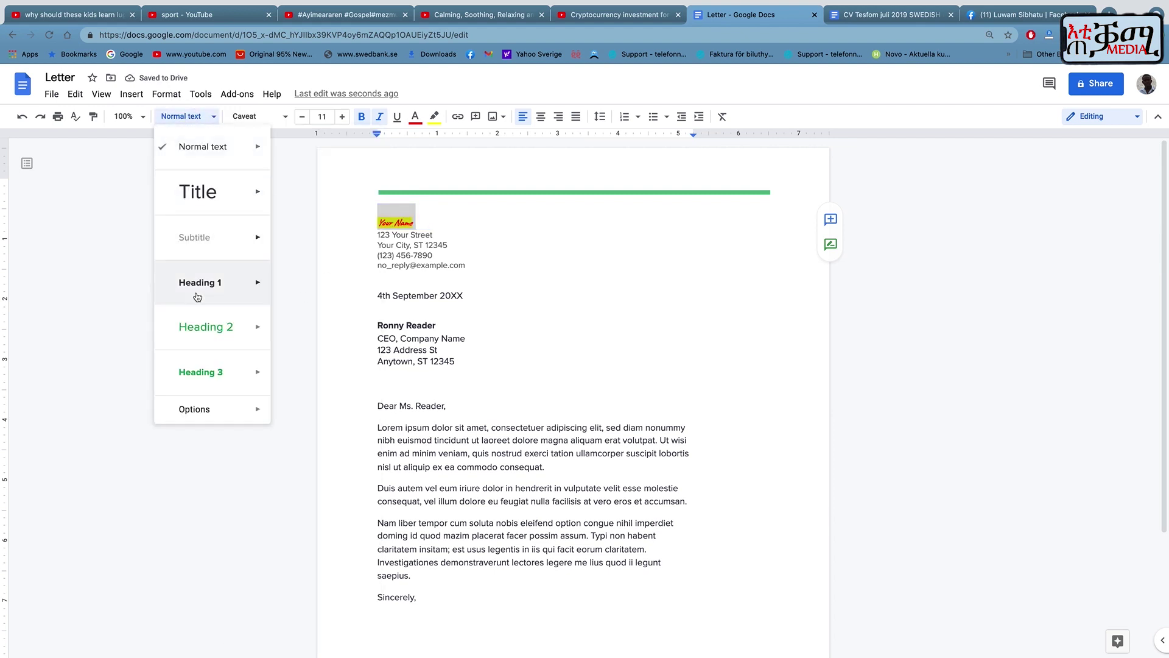
pyautogui.click(196, 191)
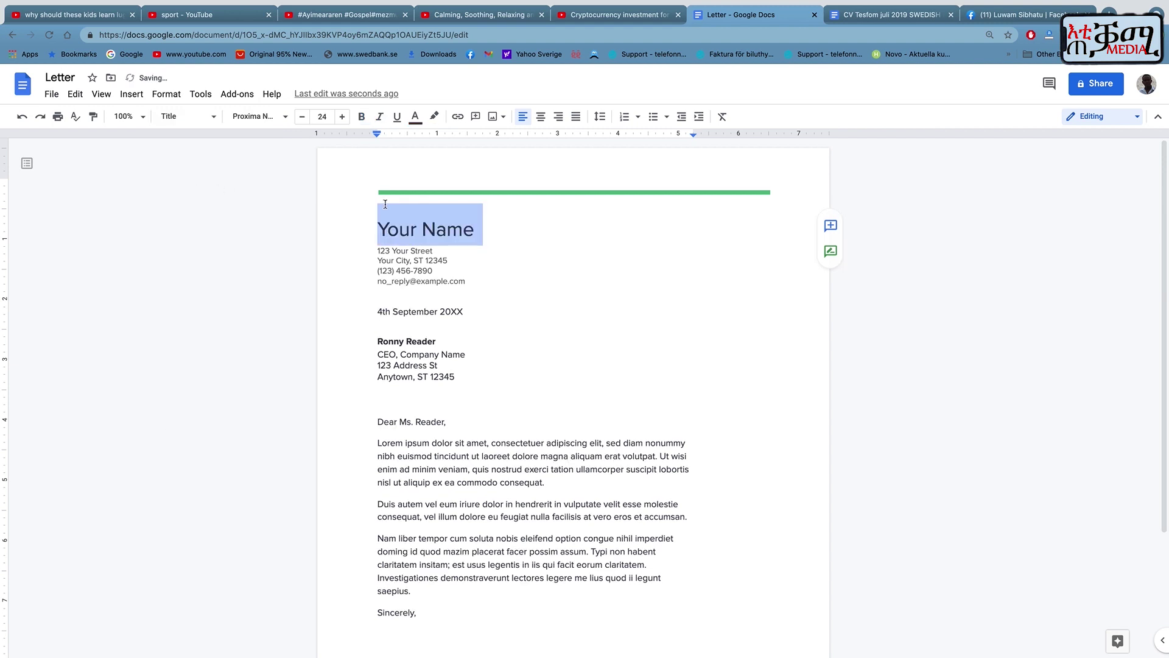
pyautogui.click(192, 119)
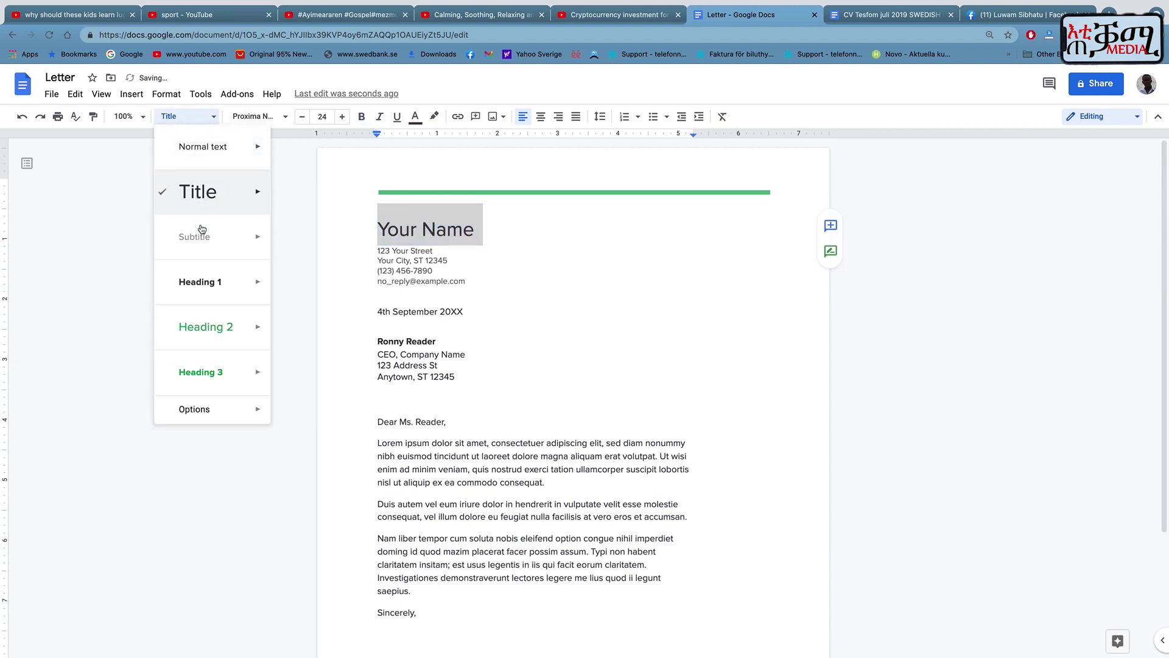
pyautogui.click(200, 283)
pyautogui.click(193, 119)
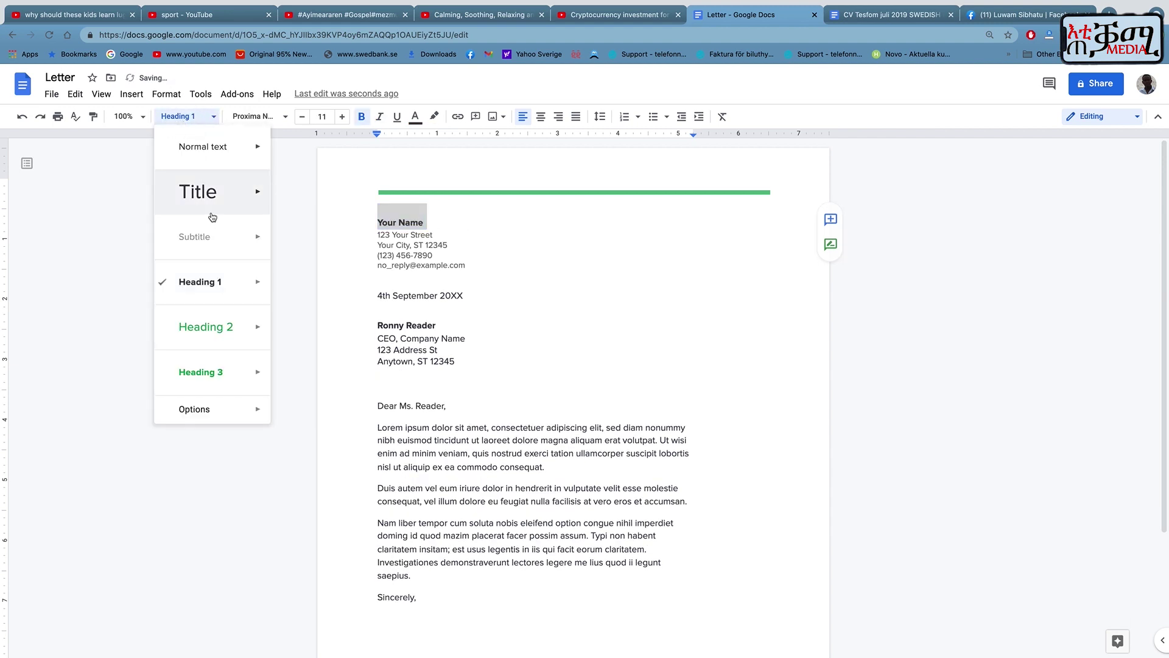
pyautogui.click(203, 231)
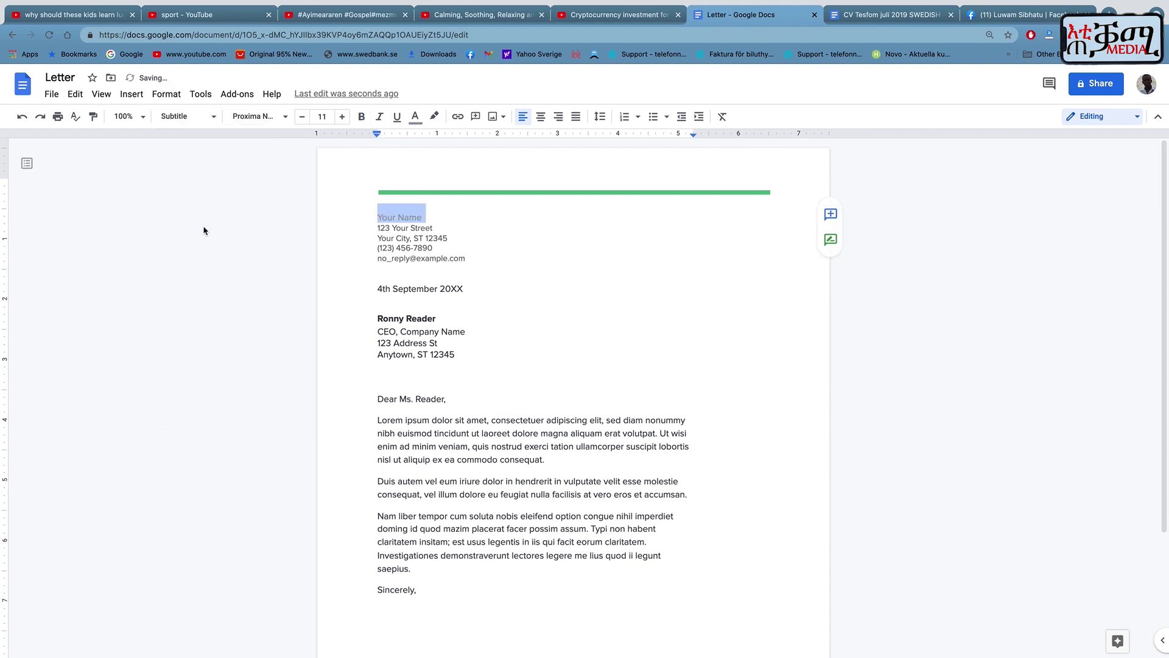
pyautogui.click(186, 116)
pyautogui.click(196, 193)
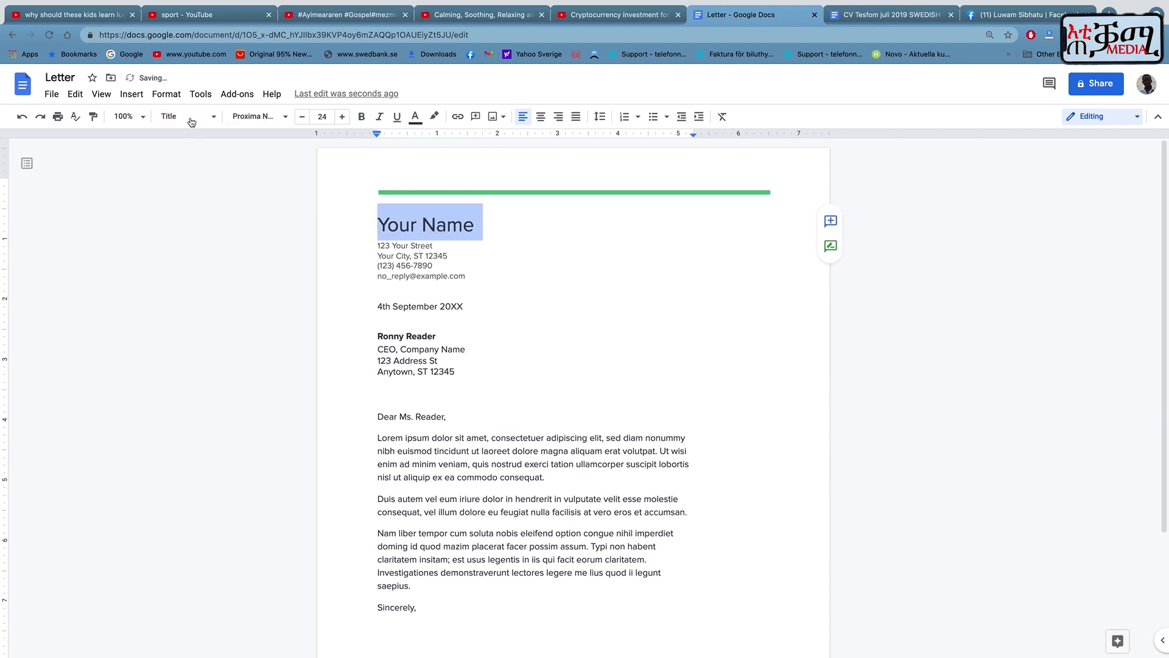
pyautogui.click(191, 118)
pyautogui.click(201, 153)
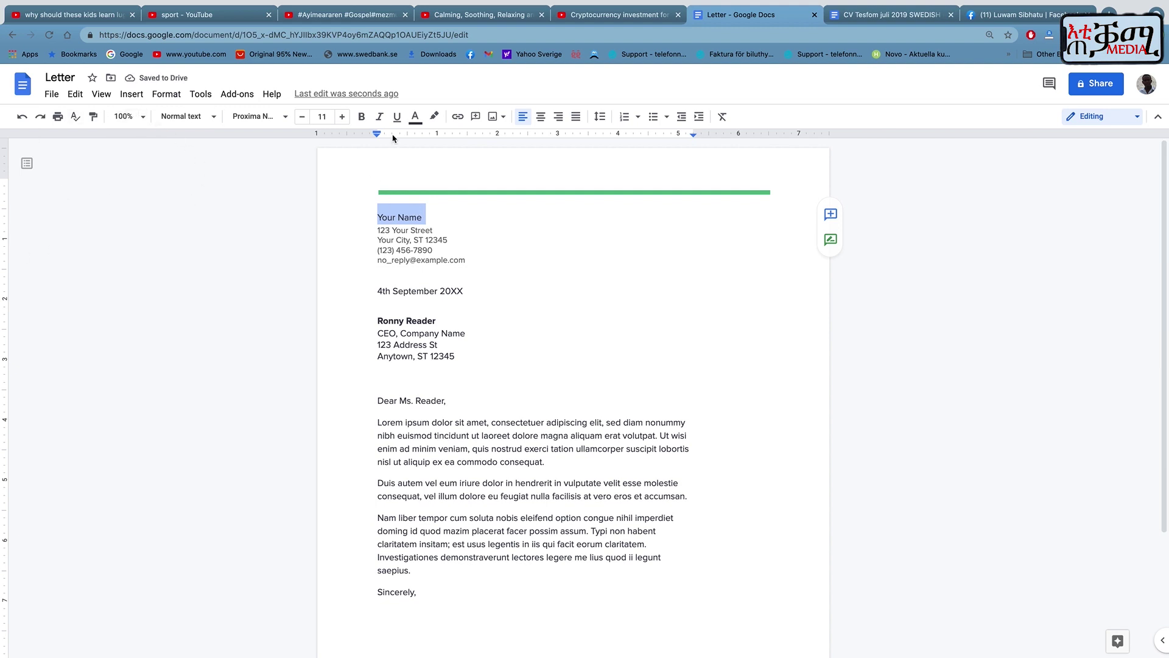
# Try left, centre and right alignment on the three lorem ipsum paragraphs, then justify them.
pyautogui.scroll(-2, 430, 399)
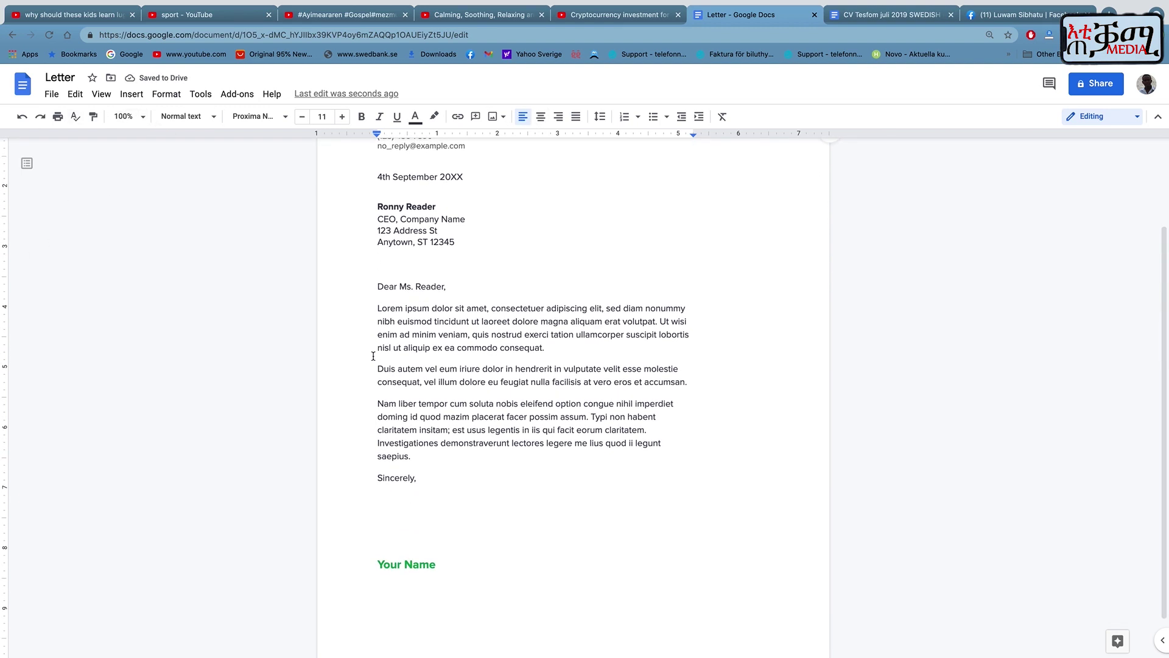
pyautogui.moveTo(366, 306); pyautogui.dragTo(647, 440)
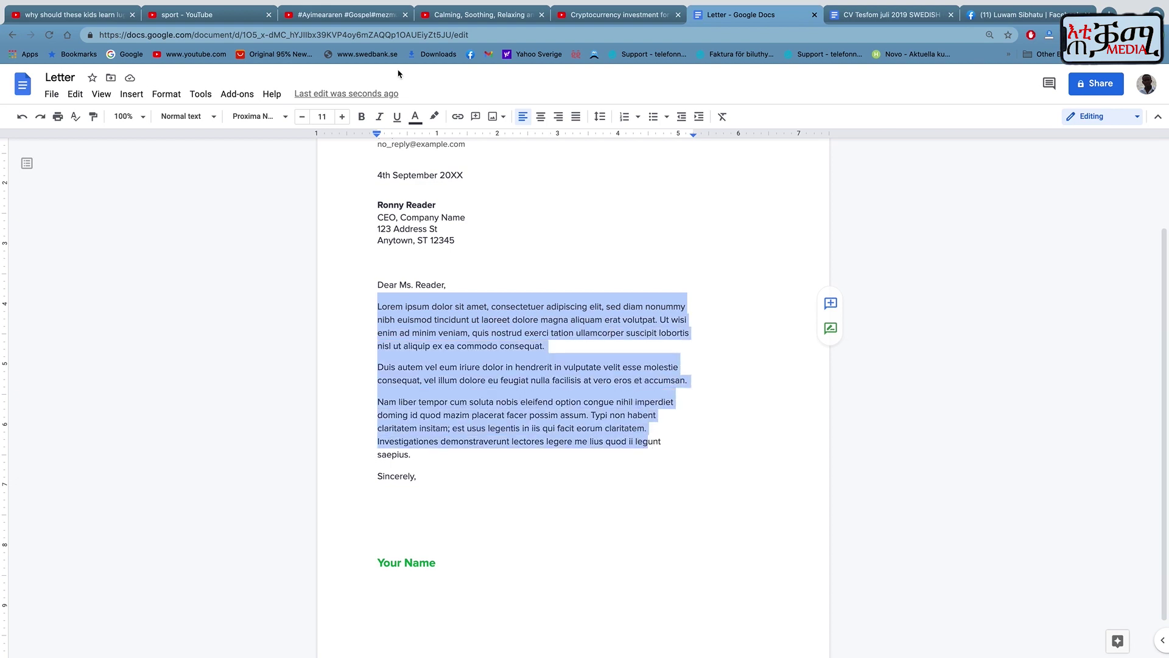
pyautogui.click(522, 118)
pyautogui.click(540, 118)
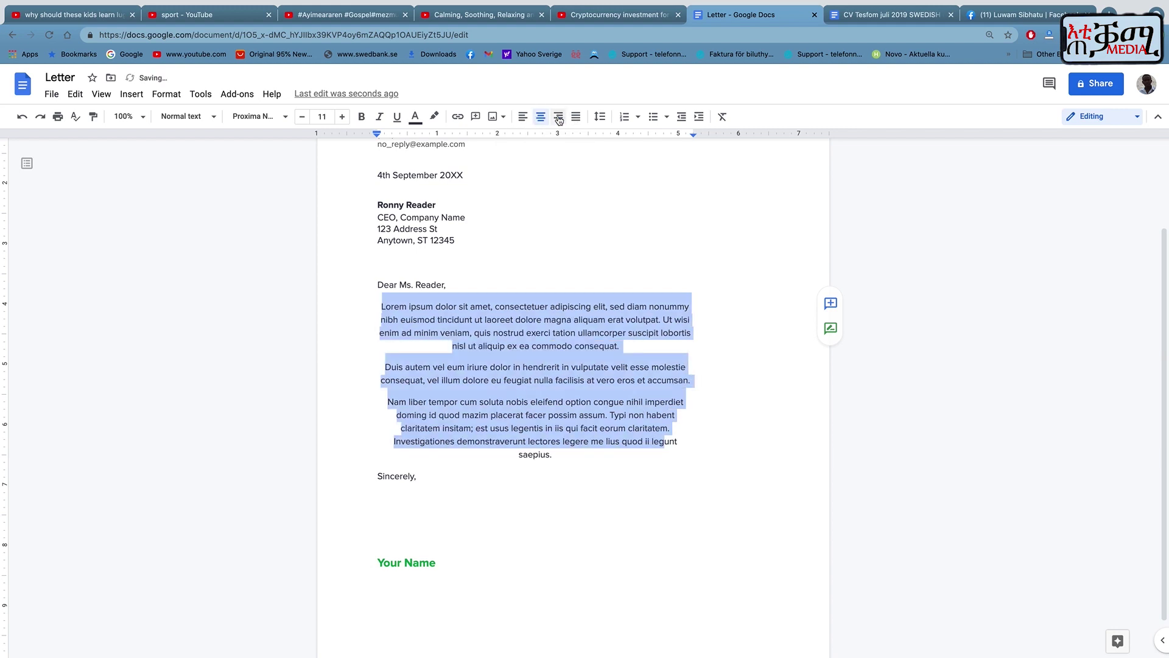
pyautogui.click(558, 117)
pyautogui.click(575, 118)
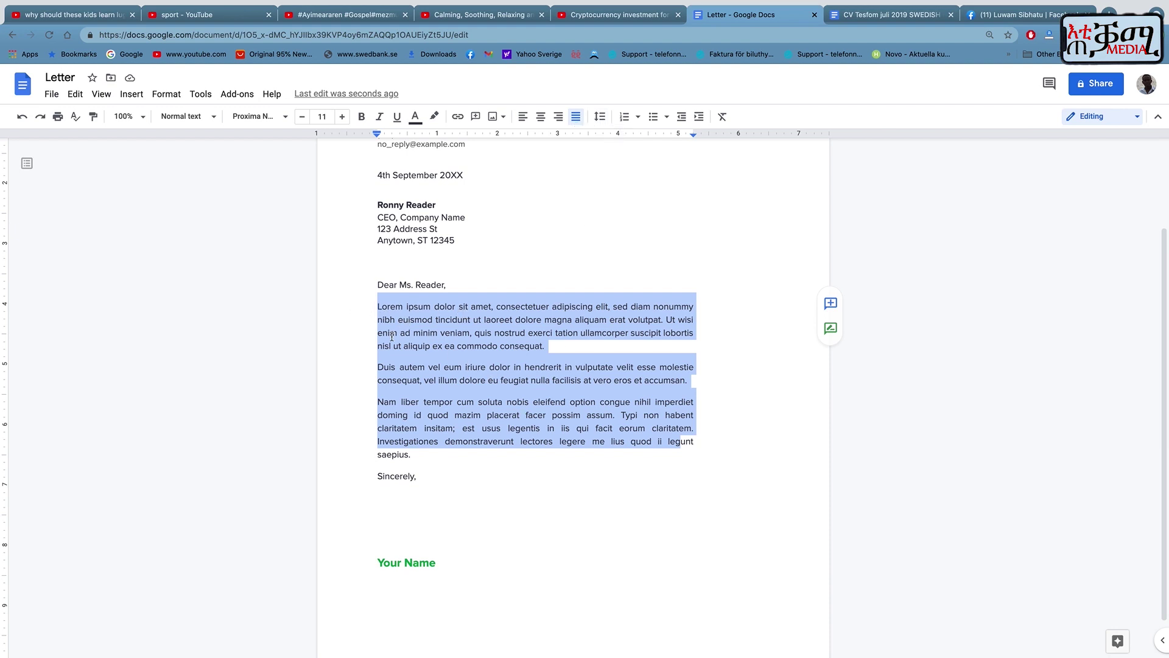
pyautogui.click(600, 116)
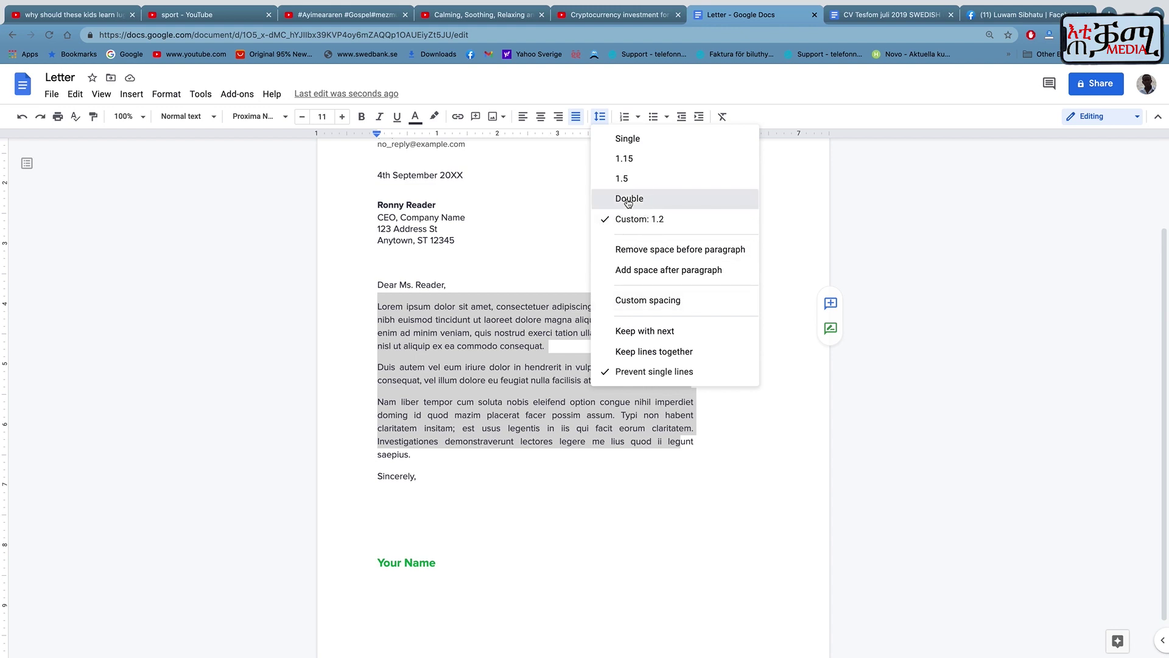
# Set the body paragraphs to double line spacing, then change it to 1.5.
pyautogui.click(627, 199)
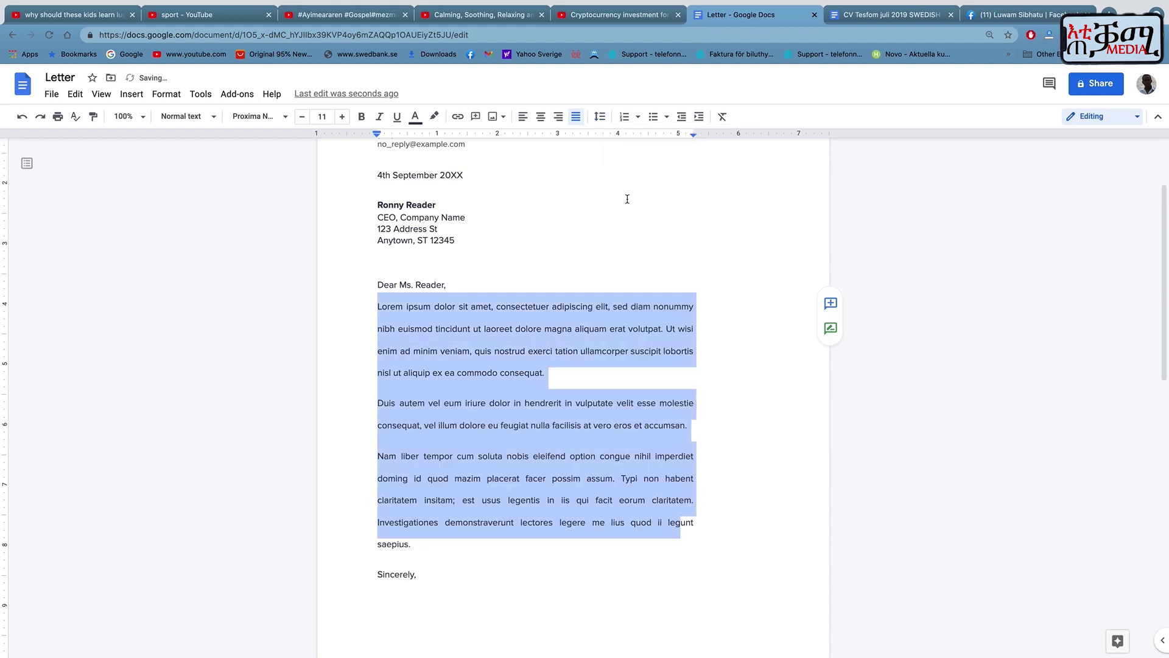
pyautogui.click(600, 116)
pyautogui.click(629, 177)
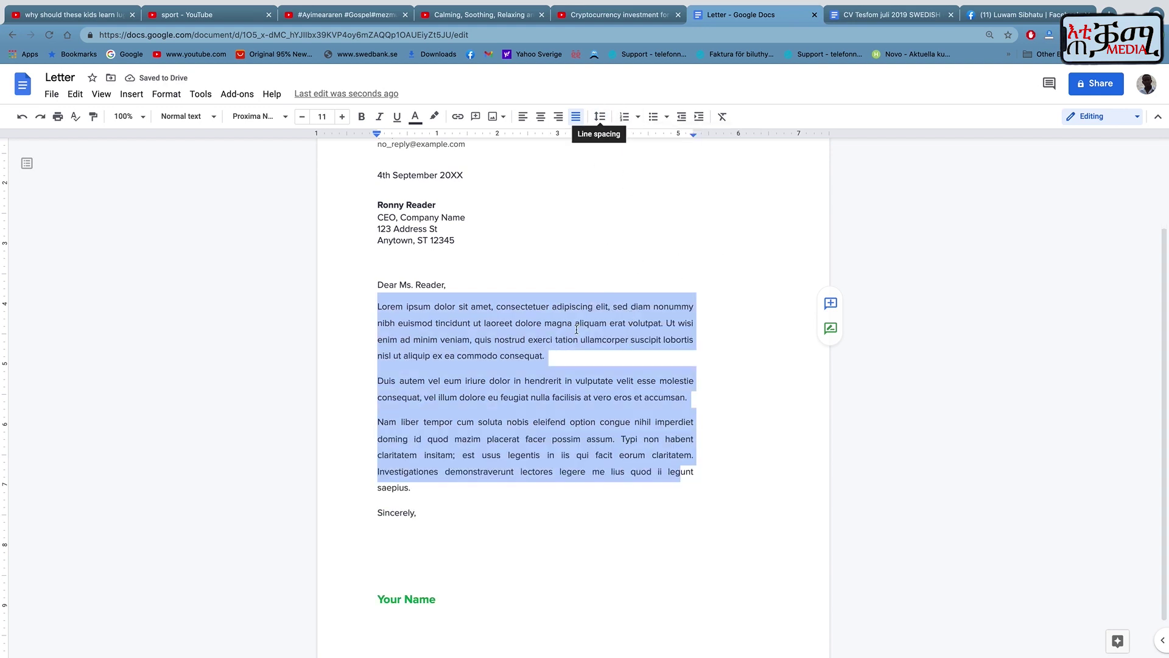
# Number the Lorem, Duis and Nam liber paragraphs as list items 1, 2 and 3.
pyautogui.click(373, 301)
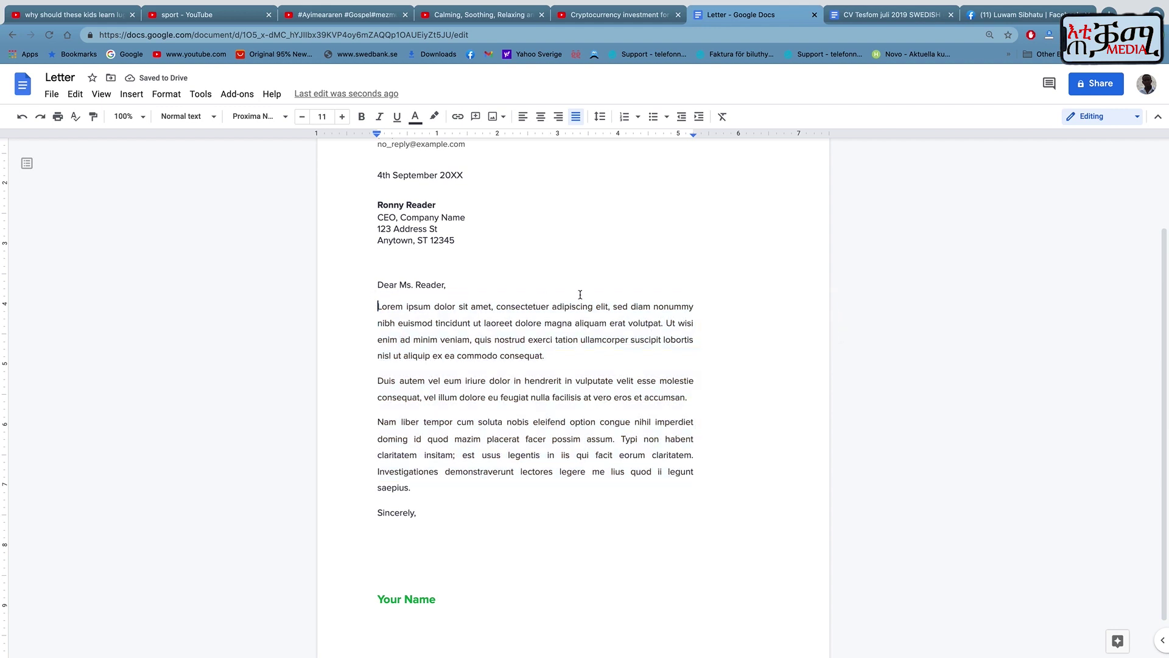
pyautogui.click(625, 116)
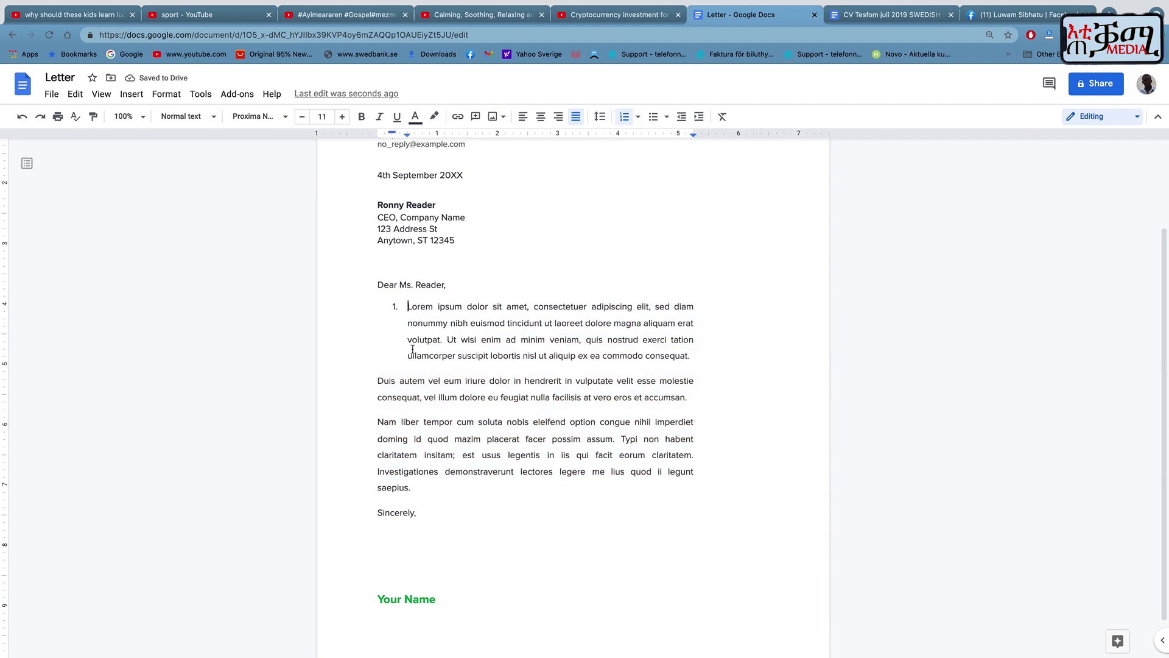
pyautogui.click(378, 379)
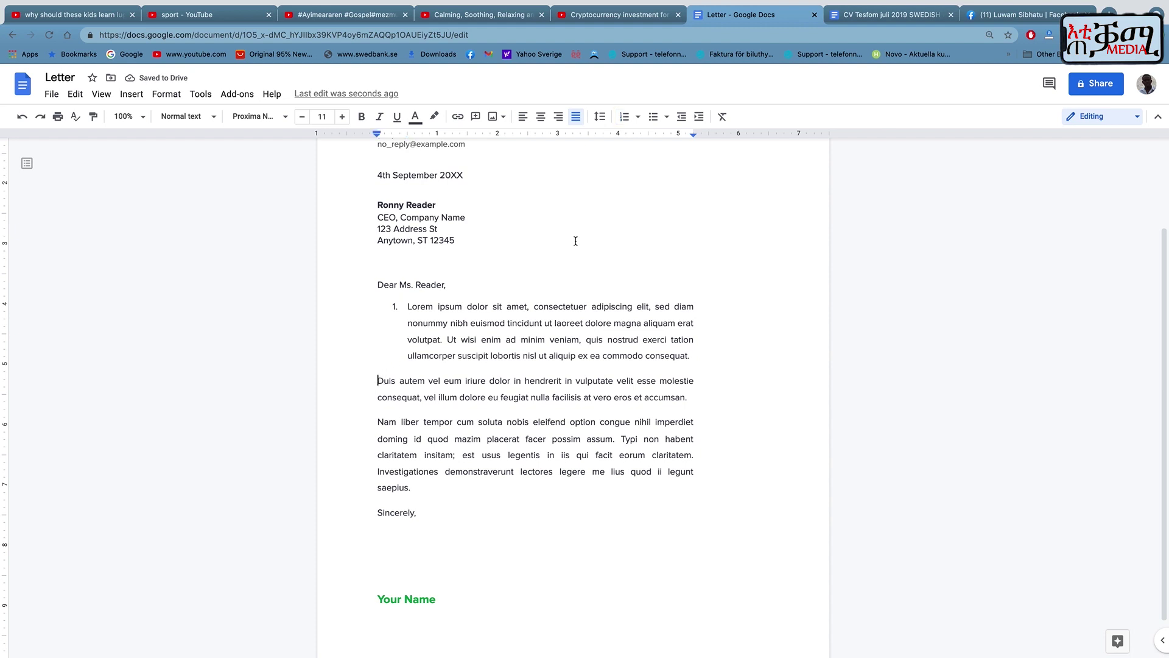
pyautogui.click(625, 116)
pyautogui.click(378, 430)
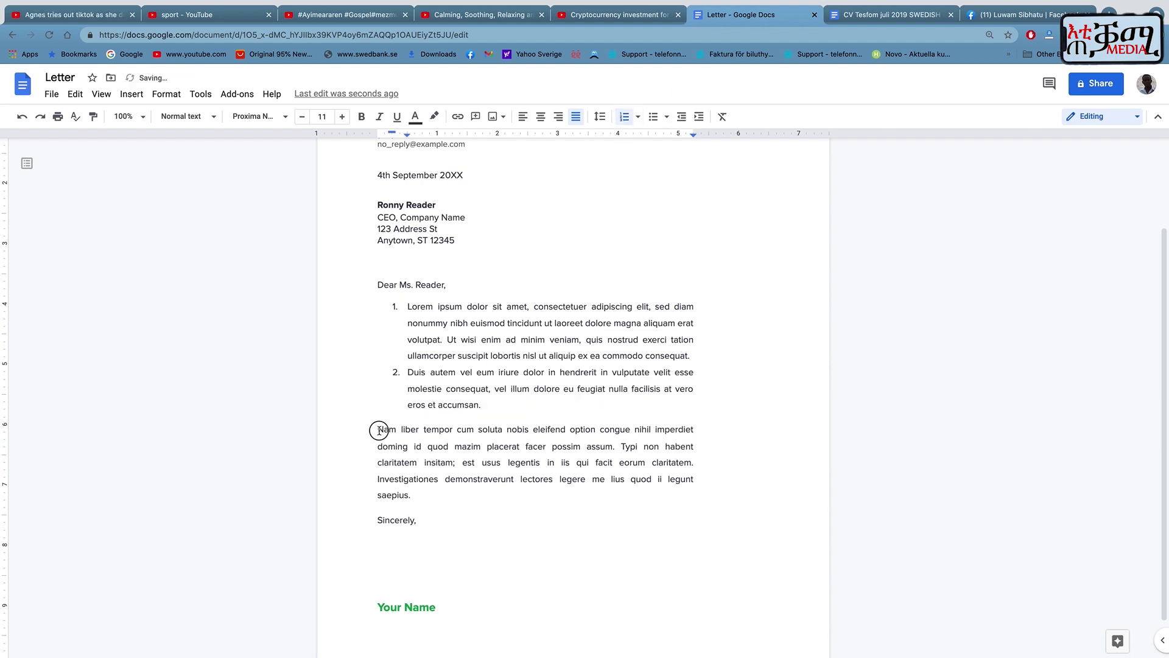
pyautogui.click(625, 117)
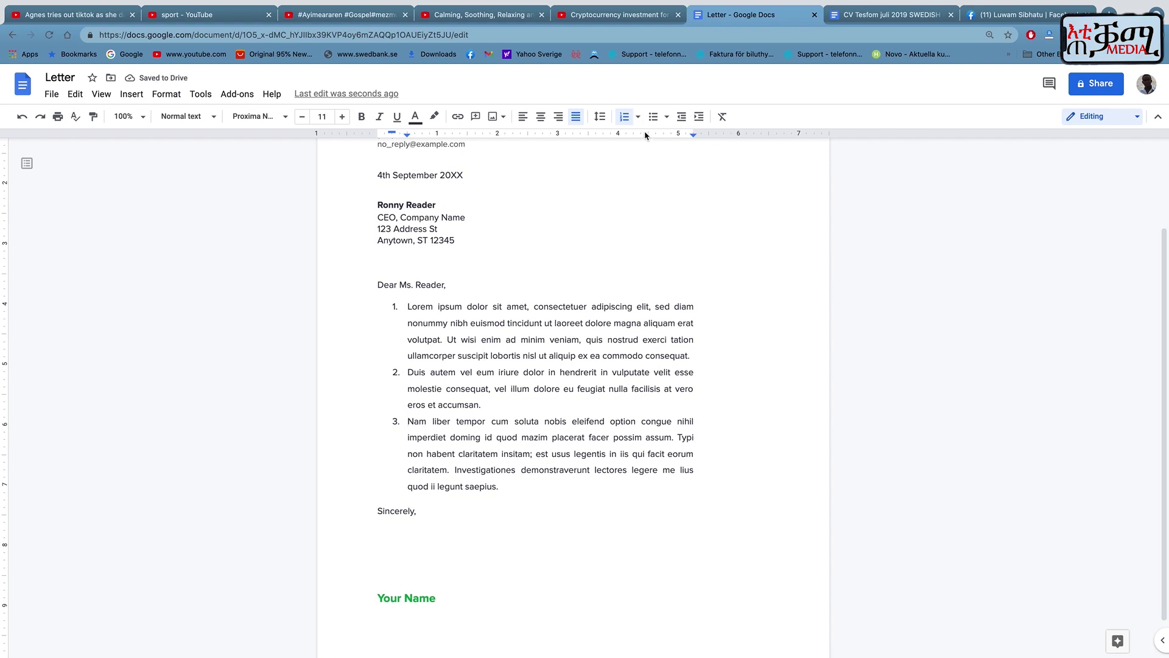
# Restyle the numbered list as I., II., III., then as 01., 02., 03.
pyautogui.moveTo(390, 306); pyautogui.dragTo(572, 536)
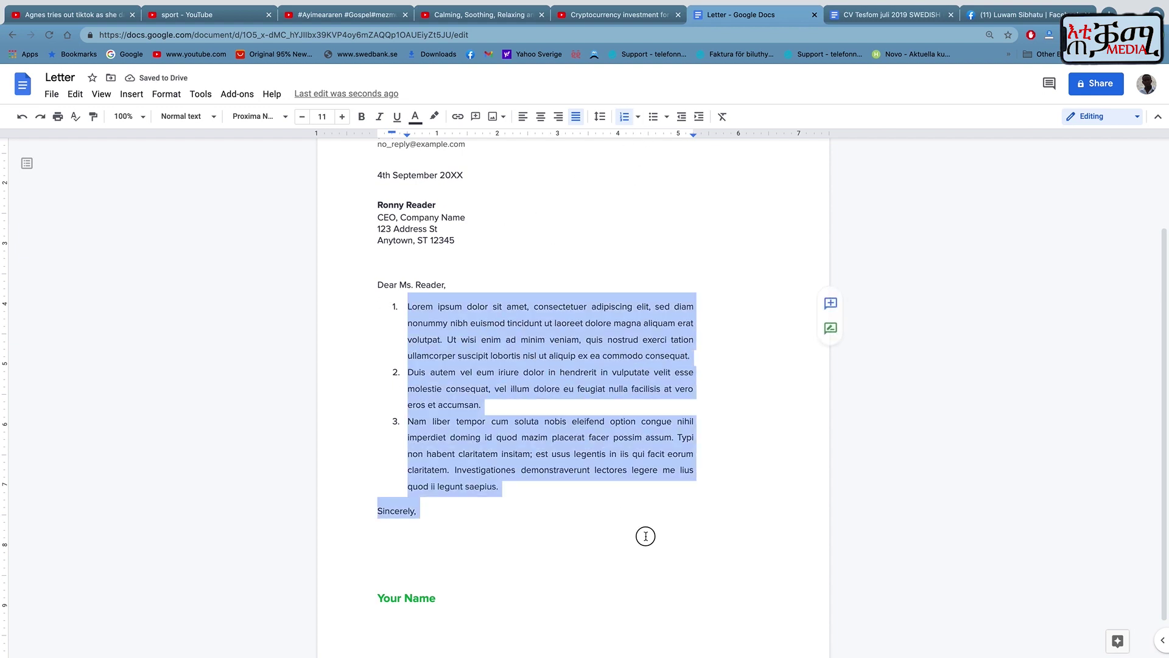
pyautogui.click(554, 511)
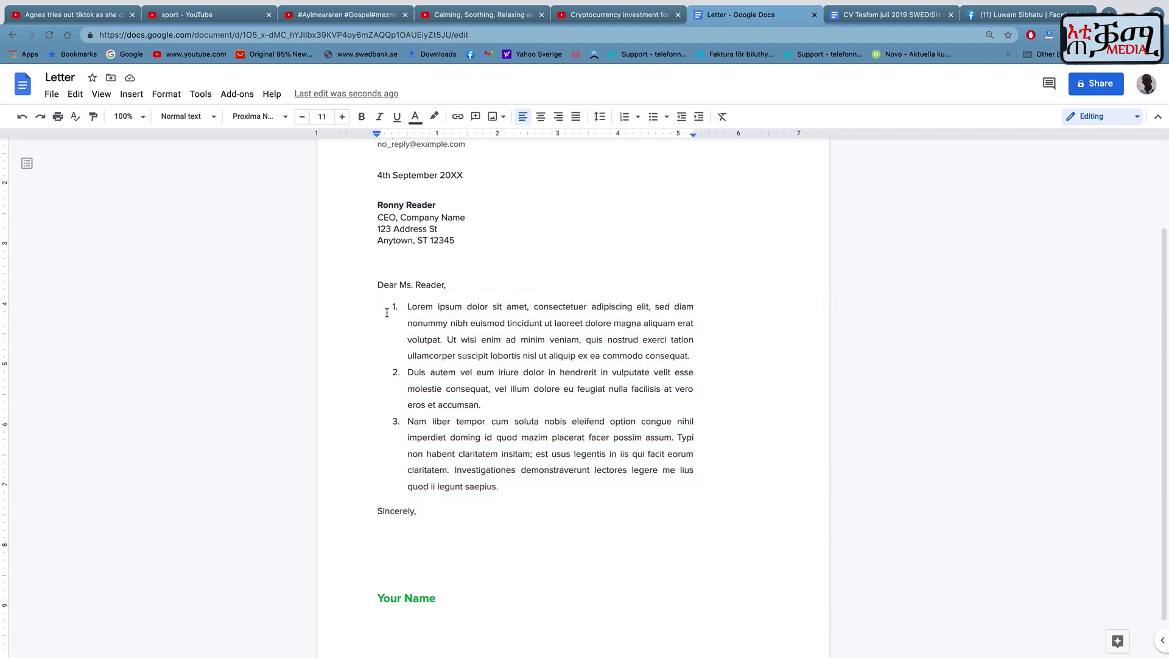
pyautogui.moveTo(386, 310); pyautogui.dragTo(707, 482)
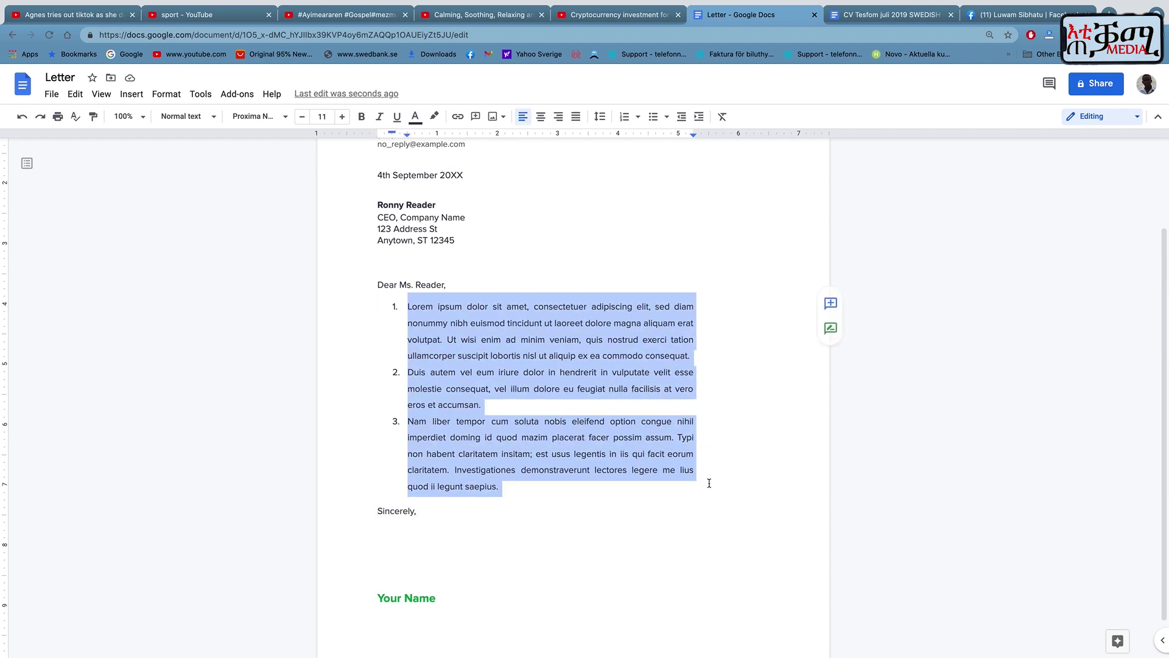
pyautogui.click(637, 117)
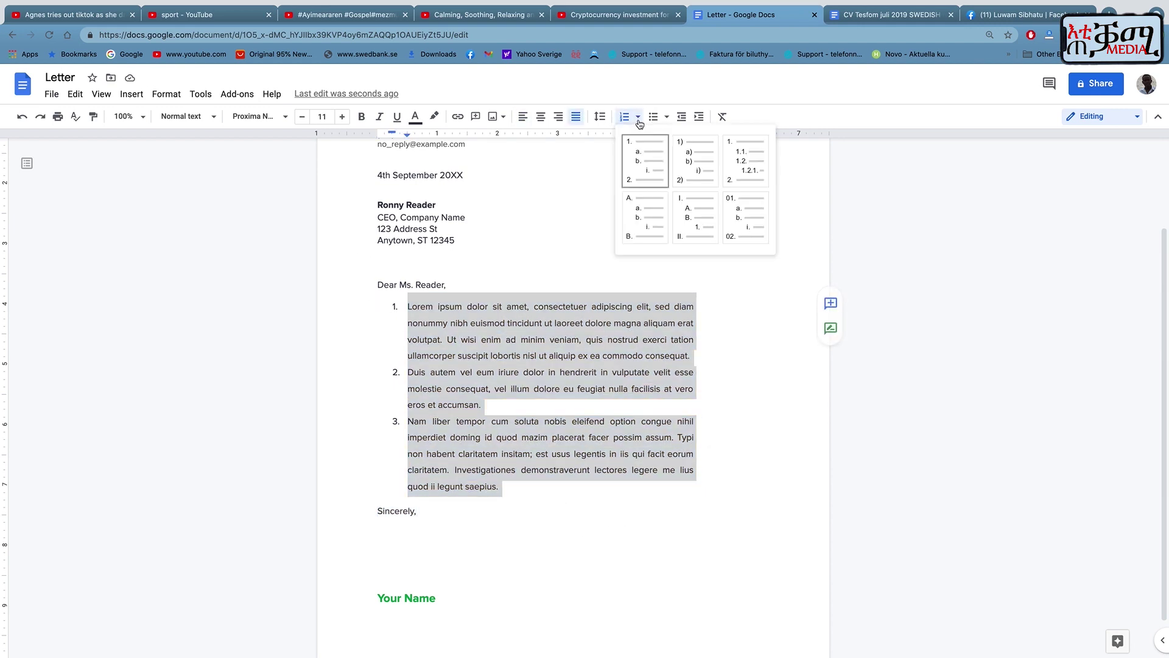
pyautogui.click(684, 209)
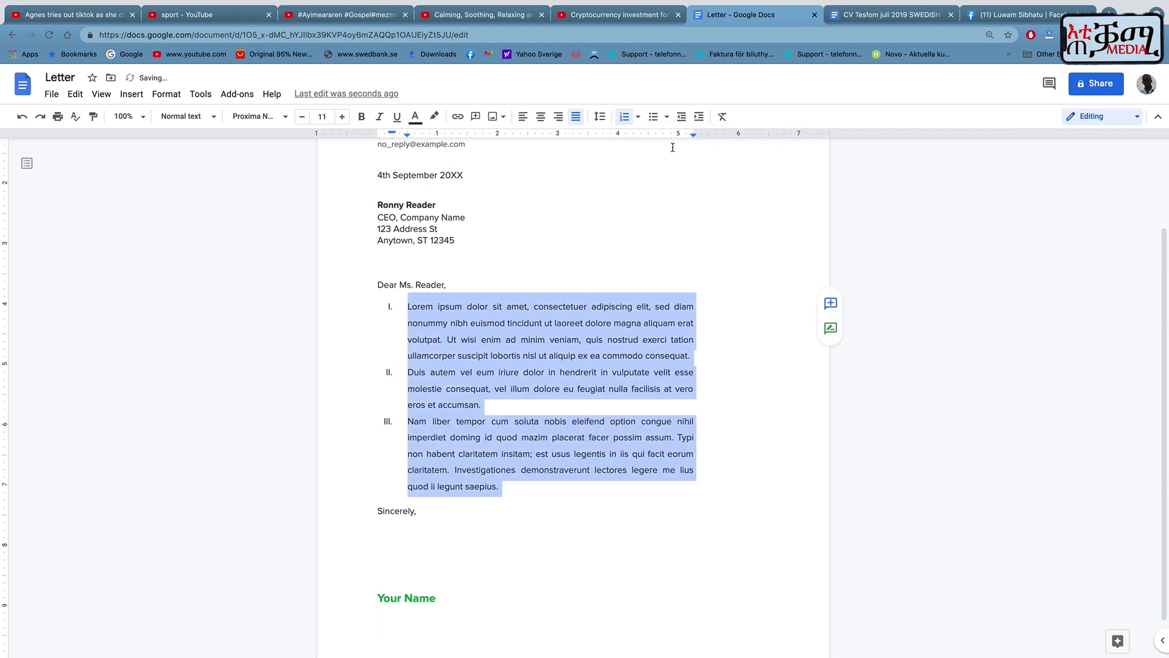
pyautogui.click(638, 116)
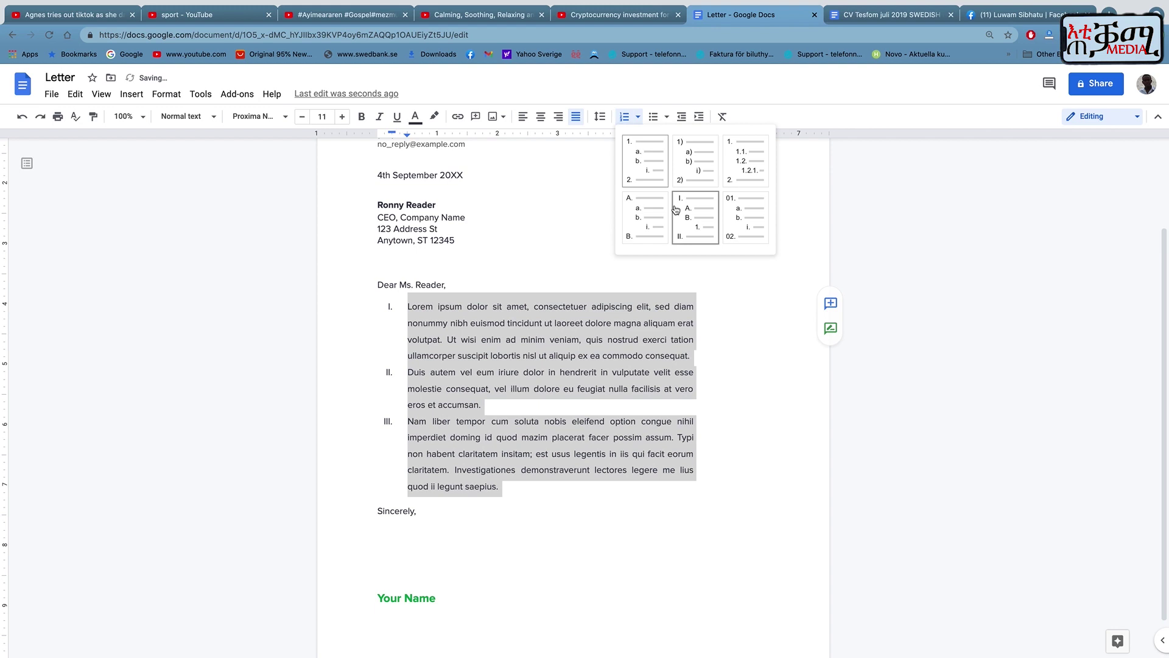
pyautogui.click(740, 213)
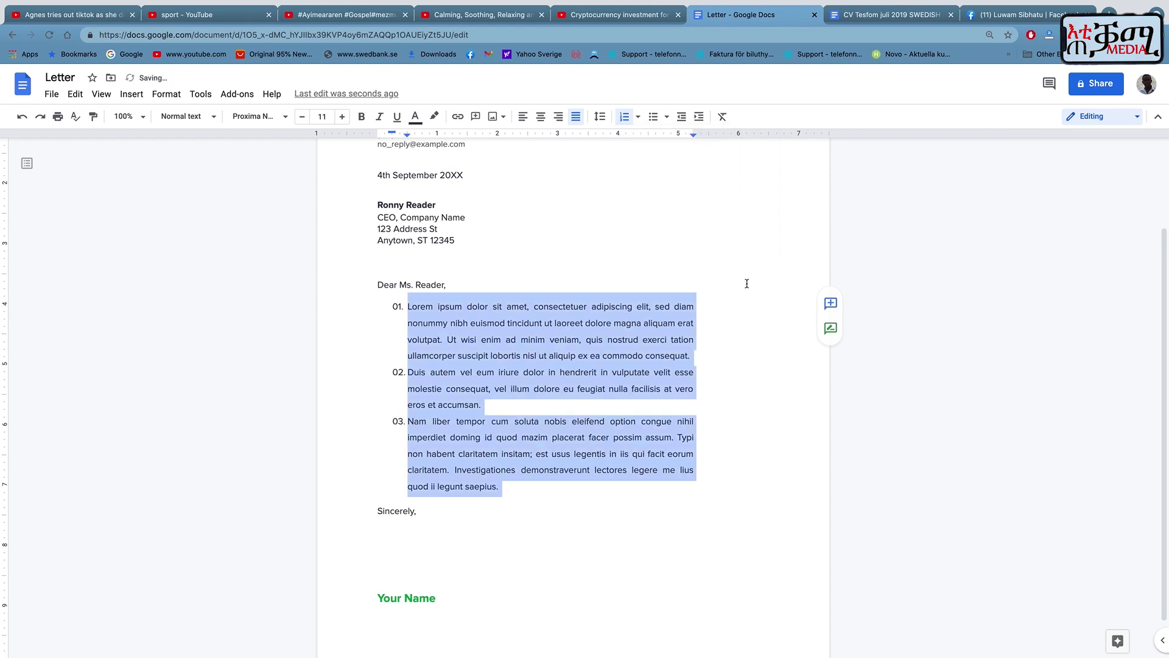
# Convert the list to round bullets and test indenting it, returning to the original indent.
pyautogui.click(666, 116)
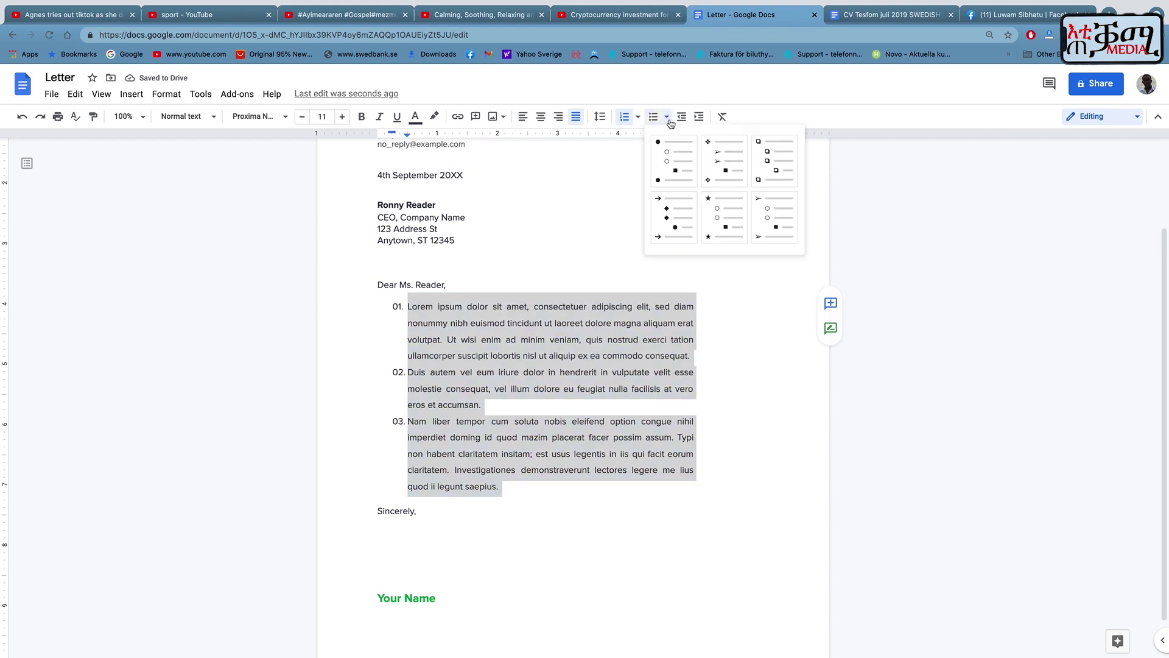
pyautogui.click(671, 156)
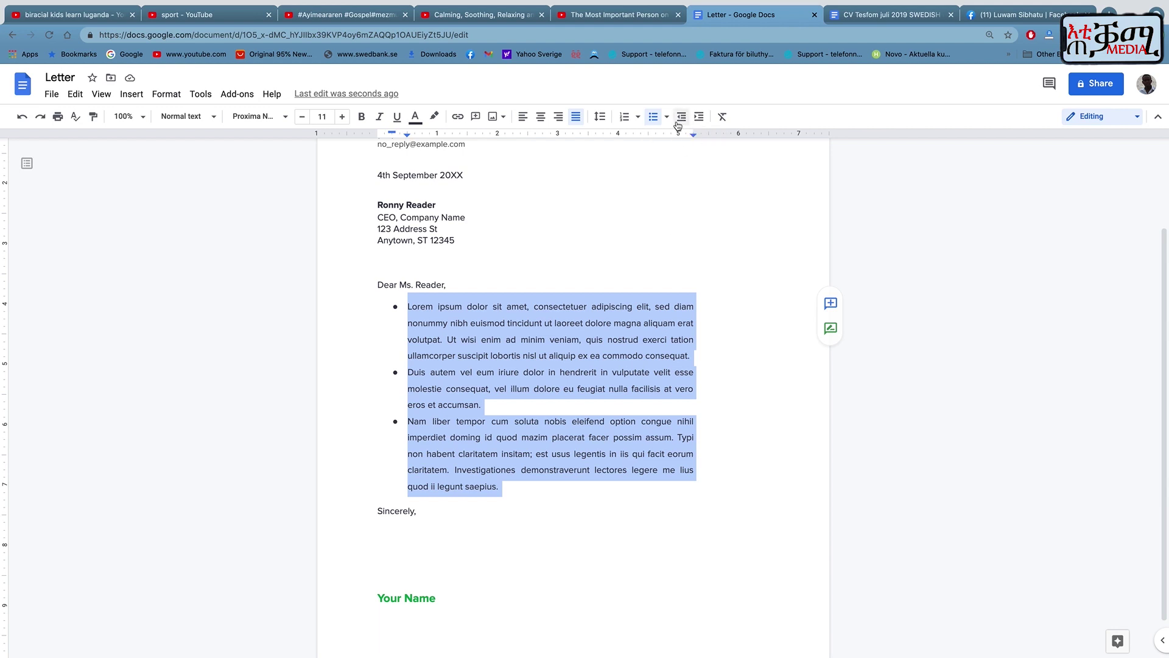
pyautogui.click(681, 120)
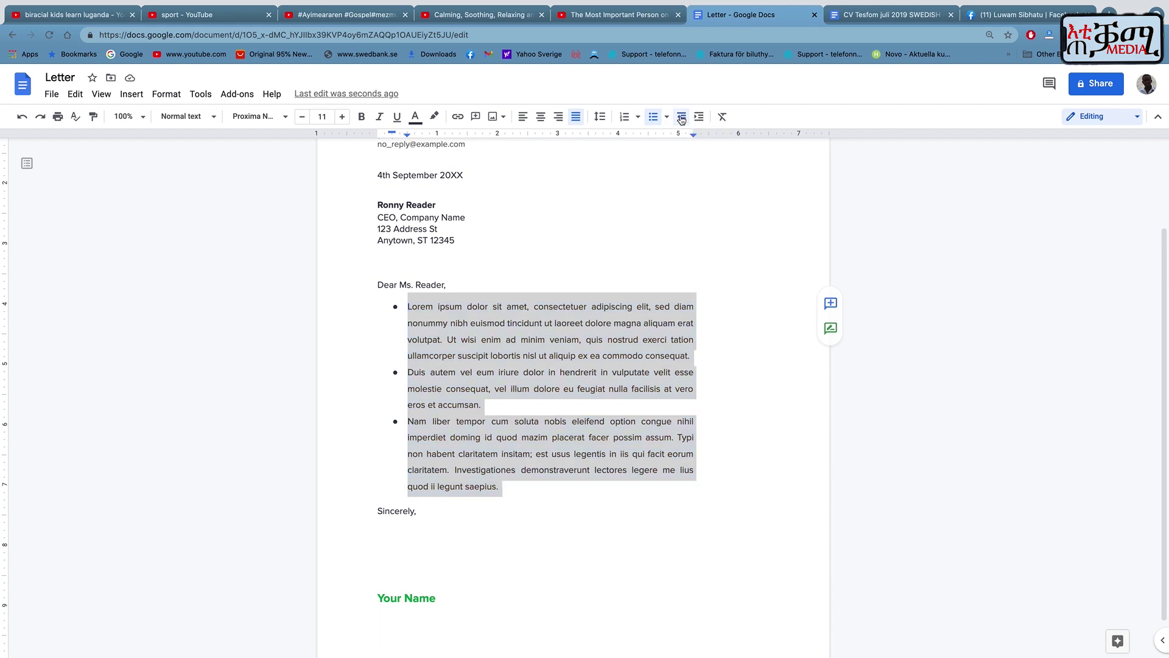
pyautogui.click(698, 122)
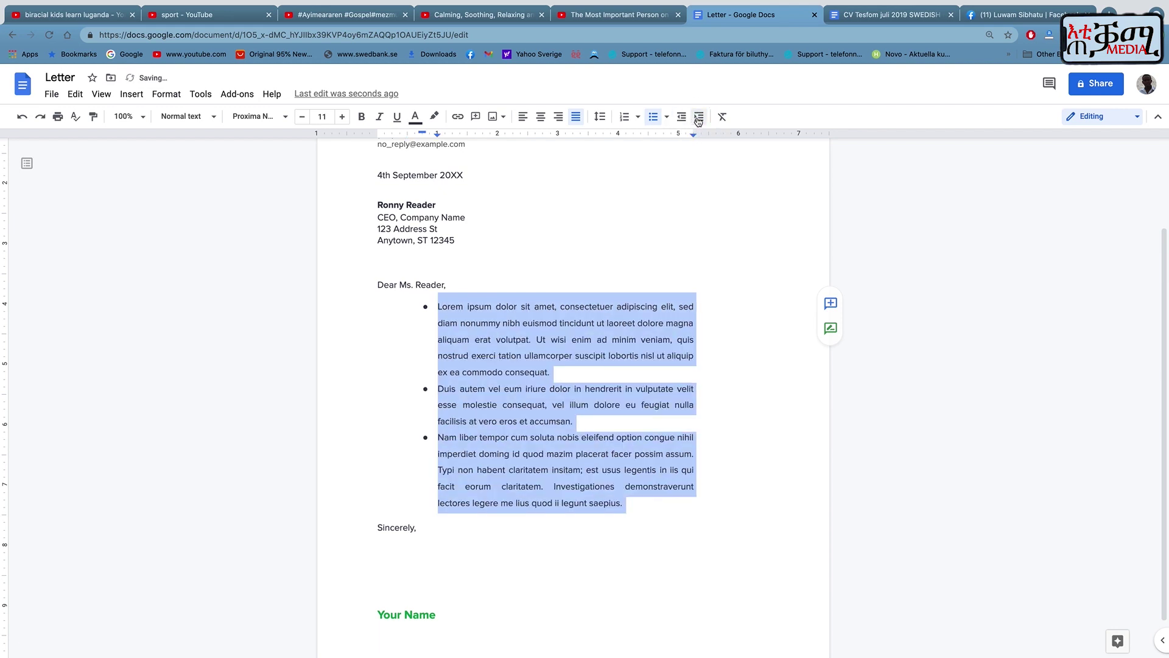
pyautogui.click(699, 121)
pyautogui.click(681, 120)
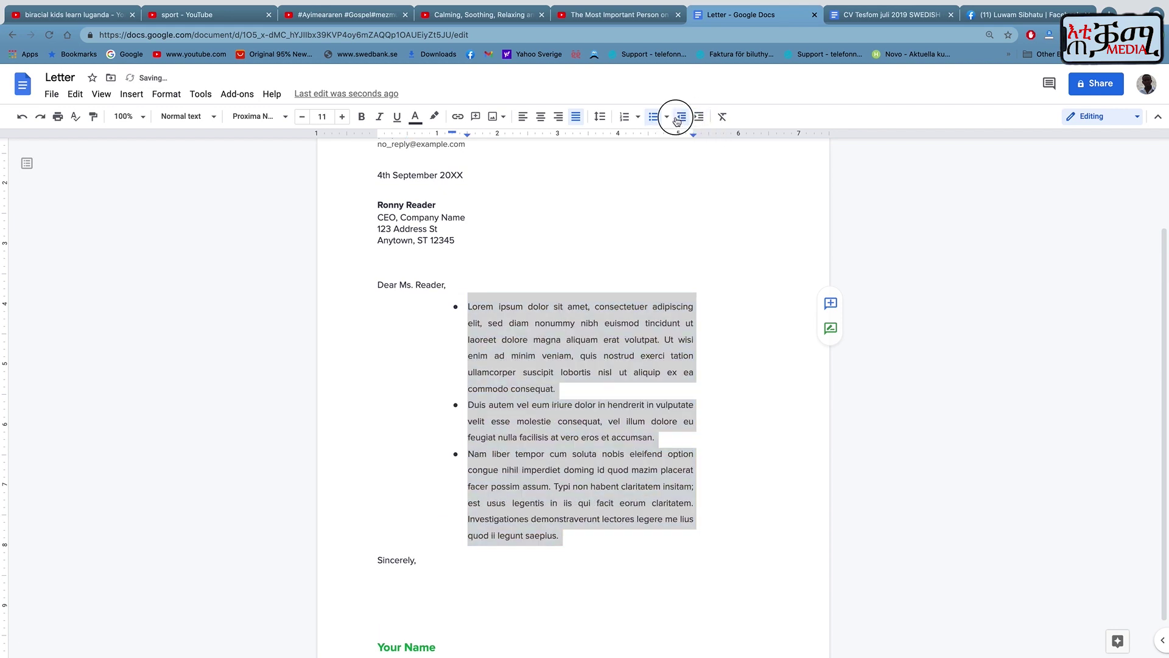
pyautogui.click(681, 120)
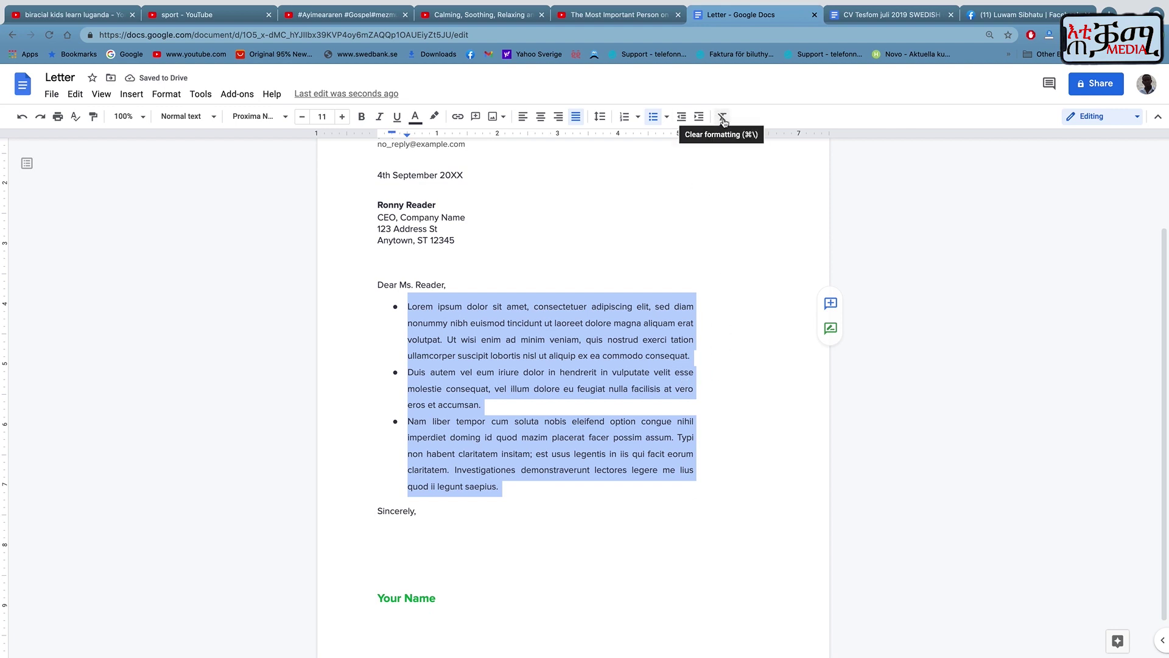
# Clear formatting from the bulleted paragraphs and set their size to 24, then 11 pt.
pyautogui.click(722, 118)
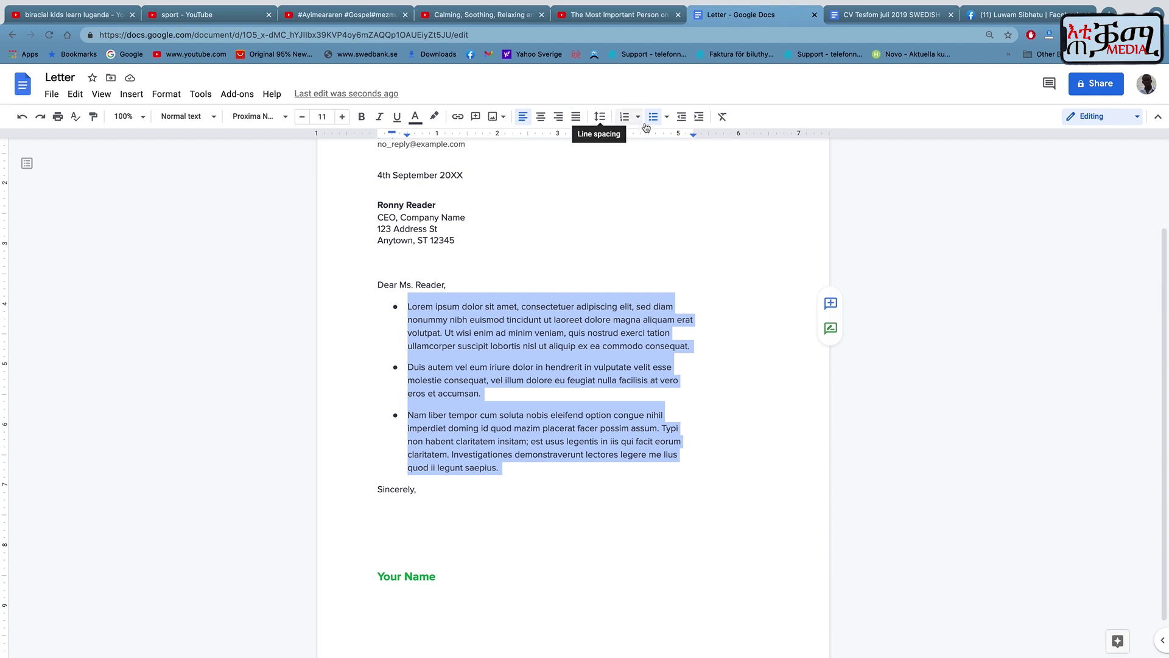
pyautogui.click(322, 117)
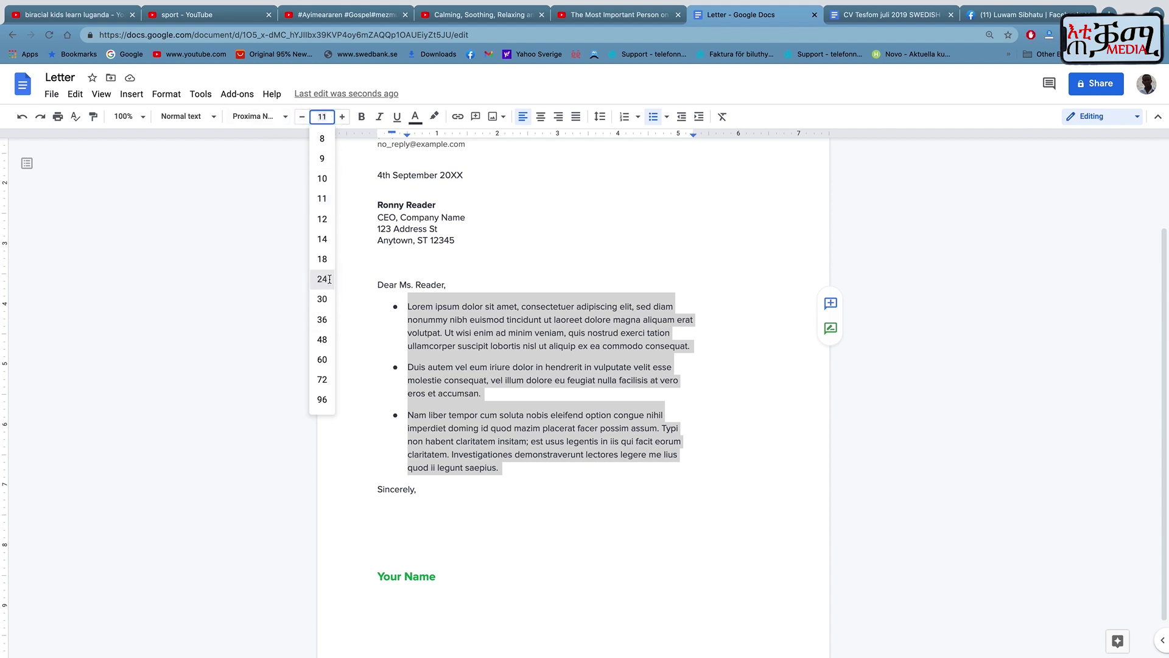
pyautogui.click(323, 279)
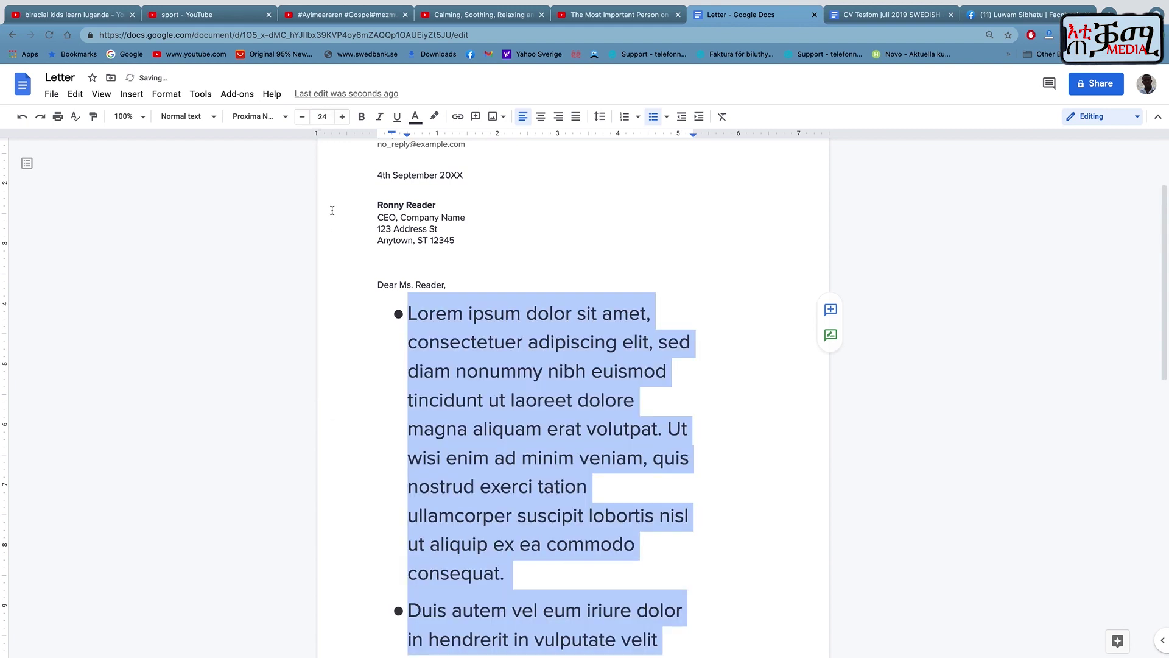
pyautogui.click(322, 116)
pyautogui.click(322, 199)
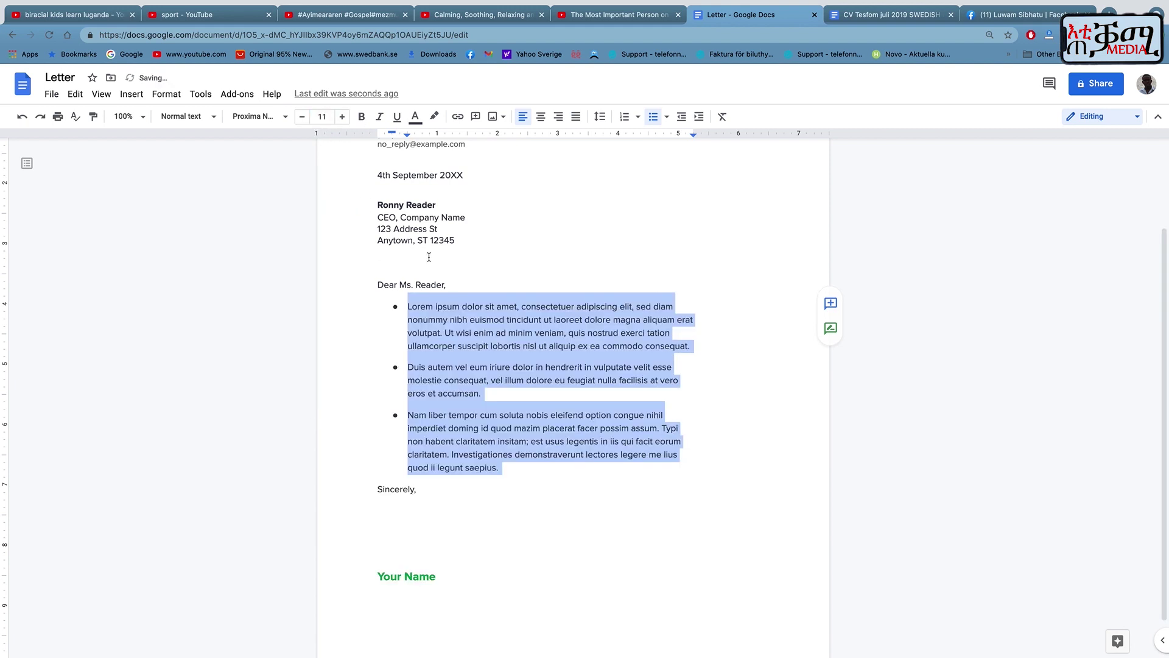
pyautogui.click(58, 116)
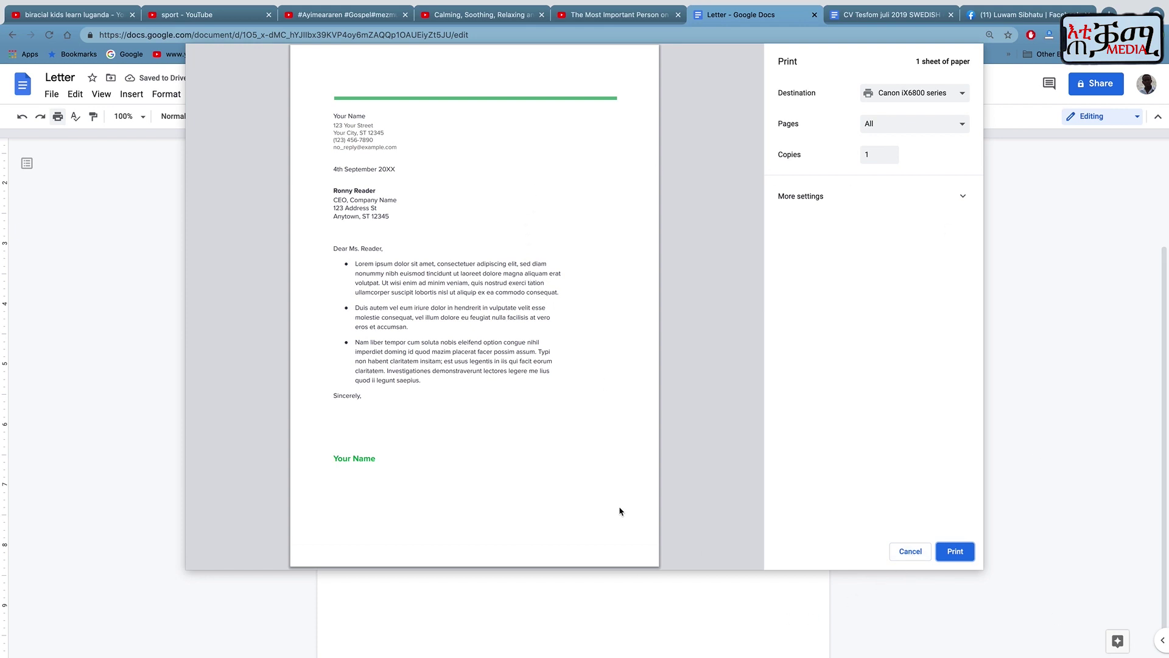
pyautogui.click(919, 95)
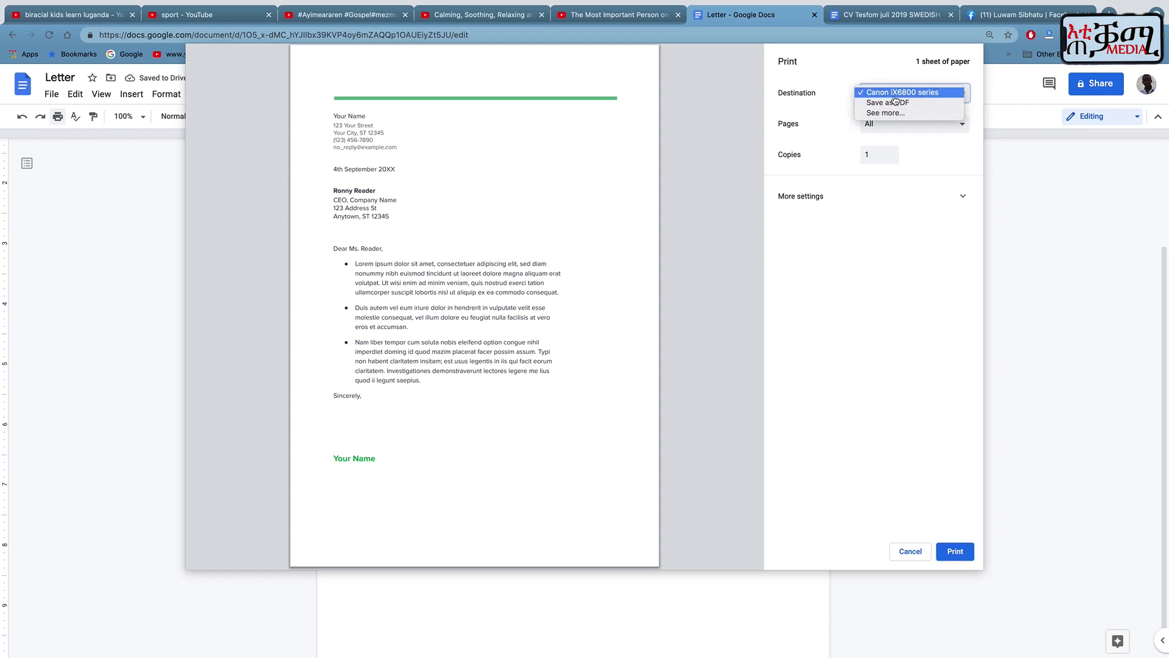
pyautogui.click(897, 103)
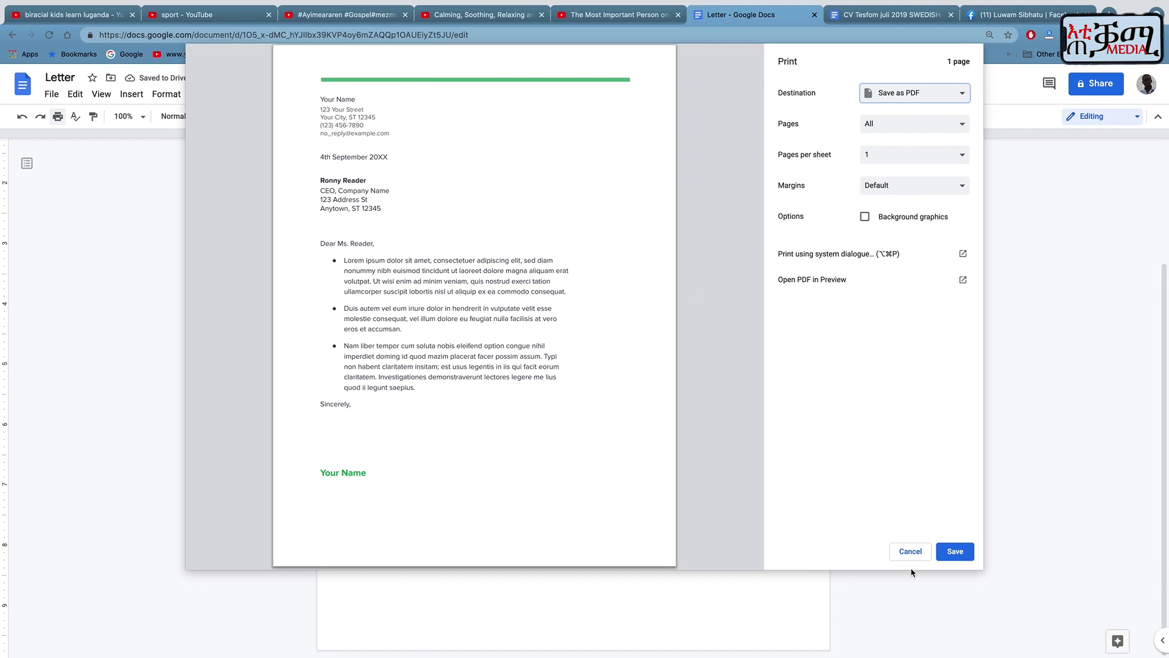
pyautogui.click(954, 552)
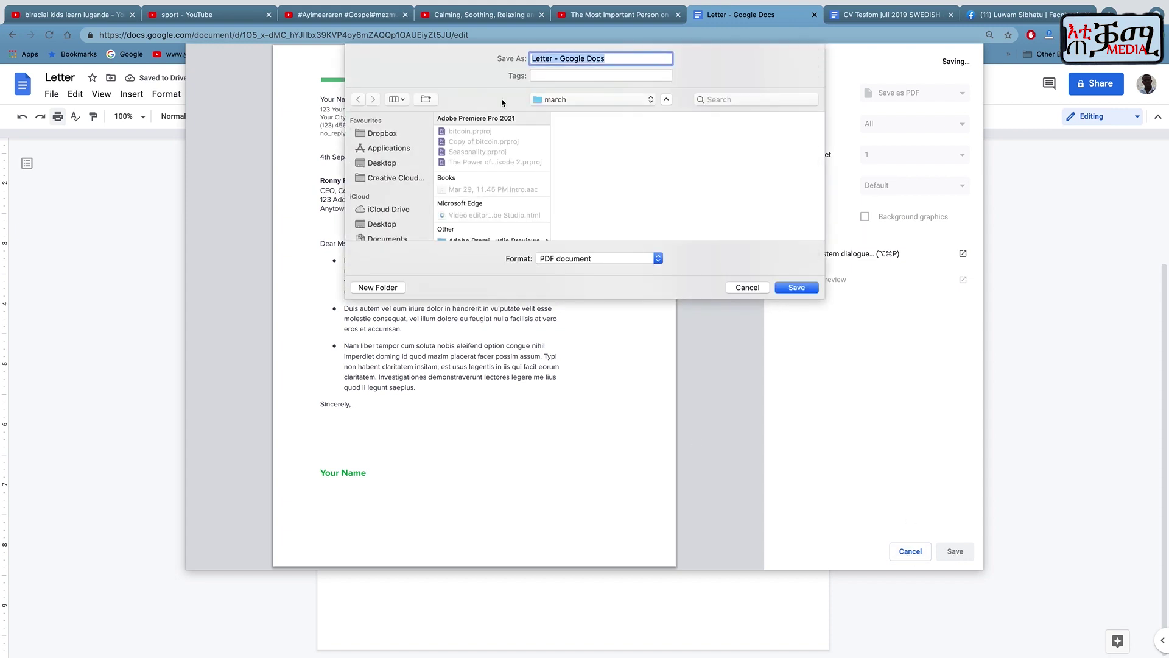
pyautogui.click(385, 225)
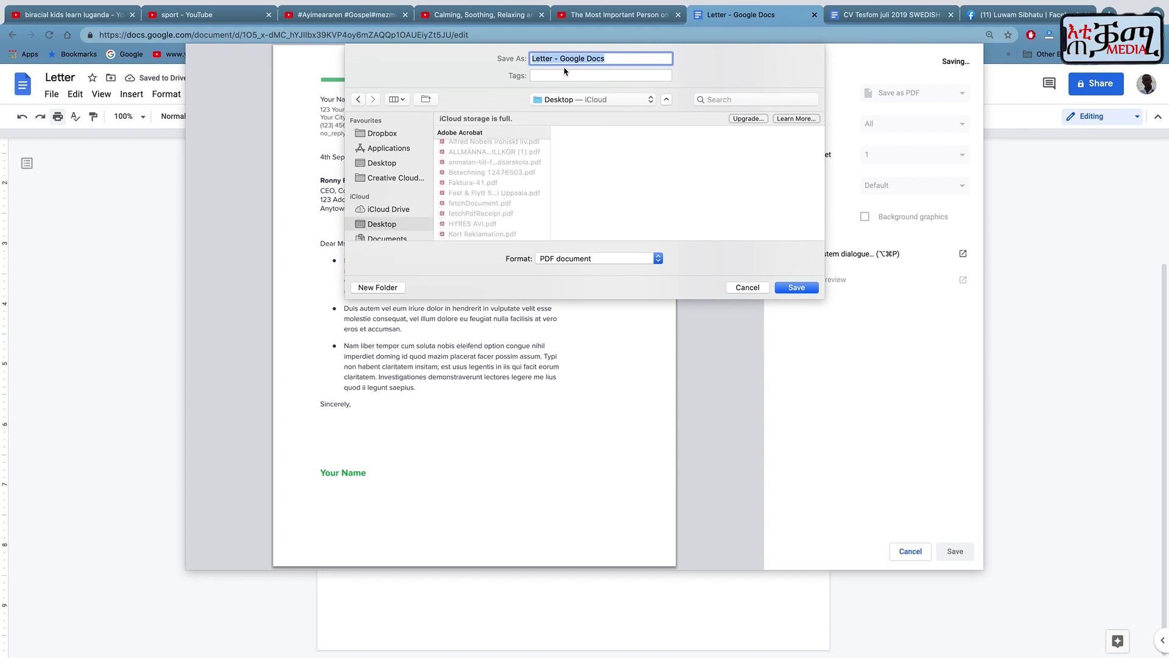
pyautogui.click(753, 289)
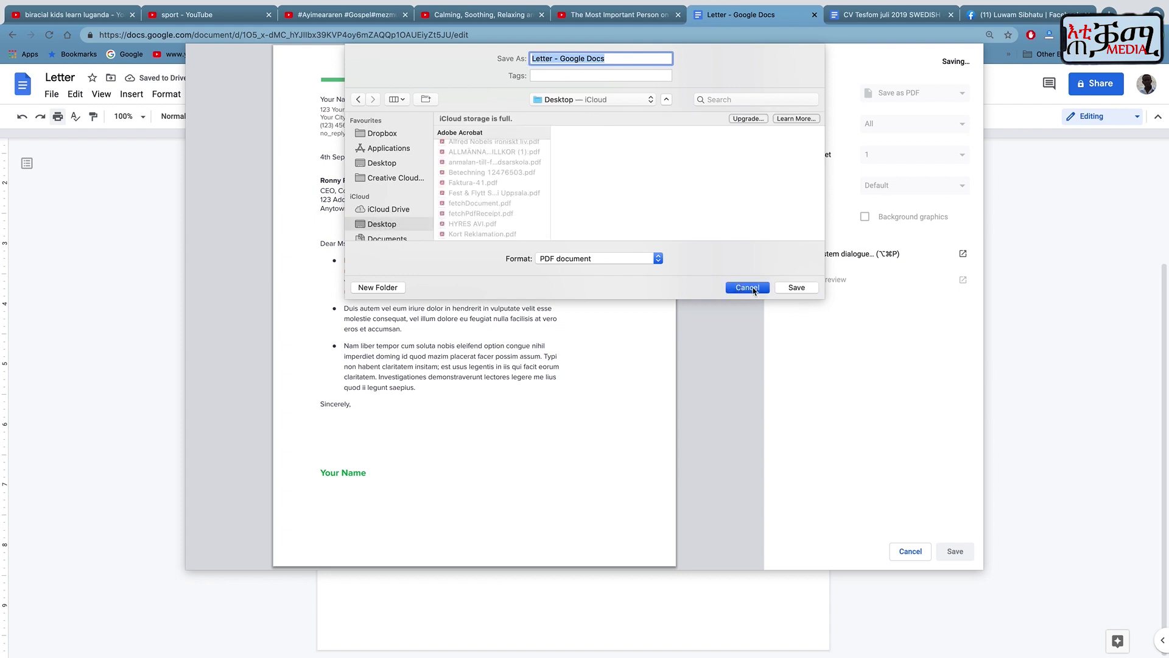
pyautogui.click(909, 553)
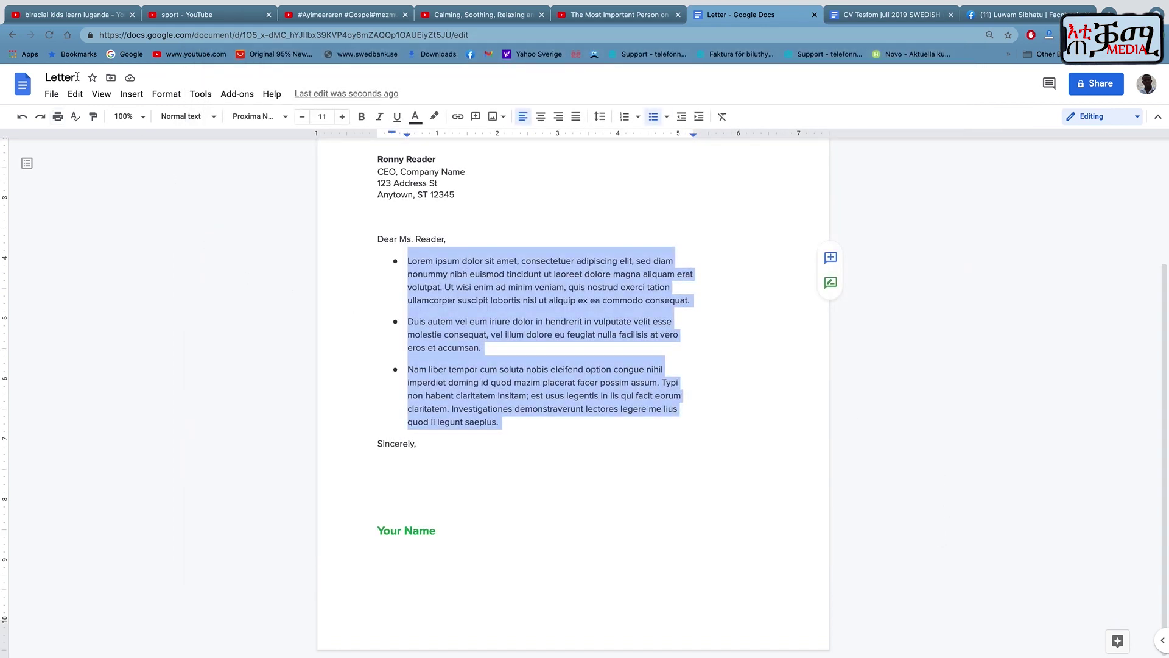
# Download the letter as a PDF Document (.pdf).
pyautogui.click(51, 96)
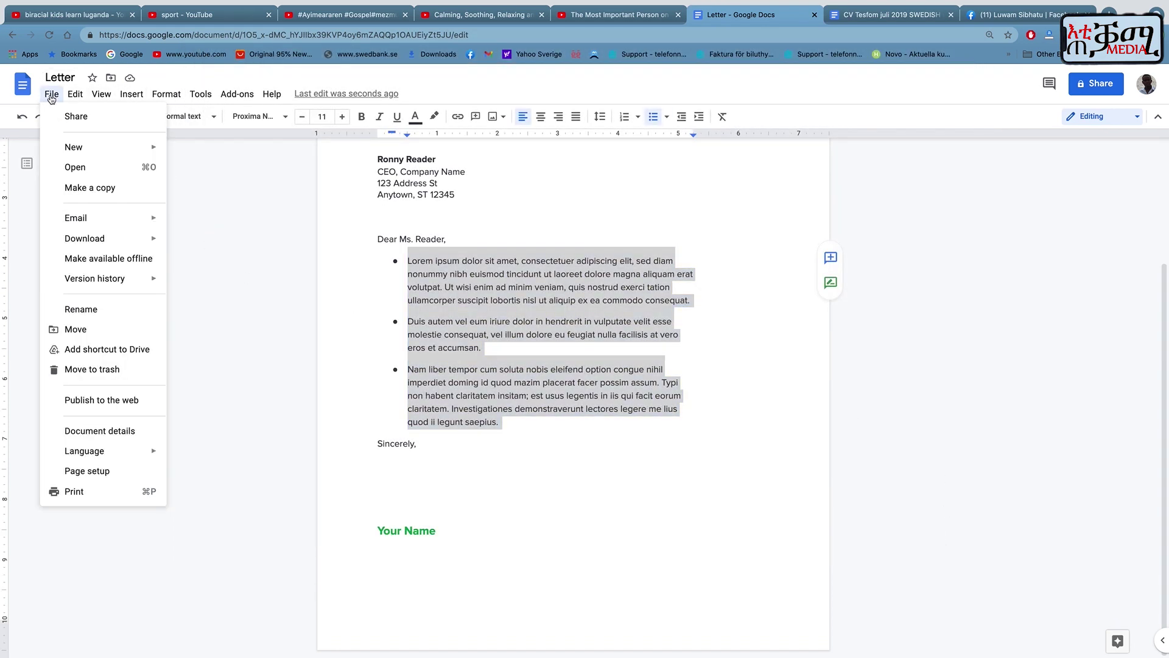
pyautogui.moveTo(115, 240)
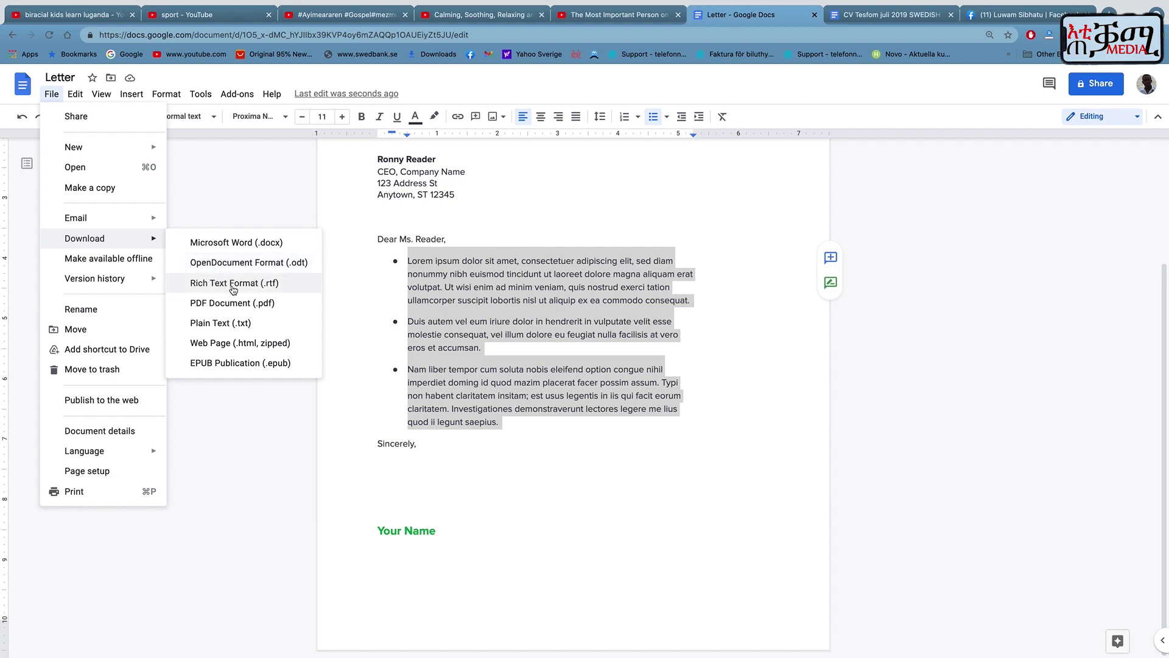
pyautogui.click(221, 308)
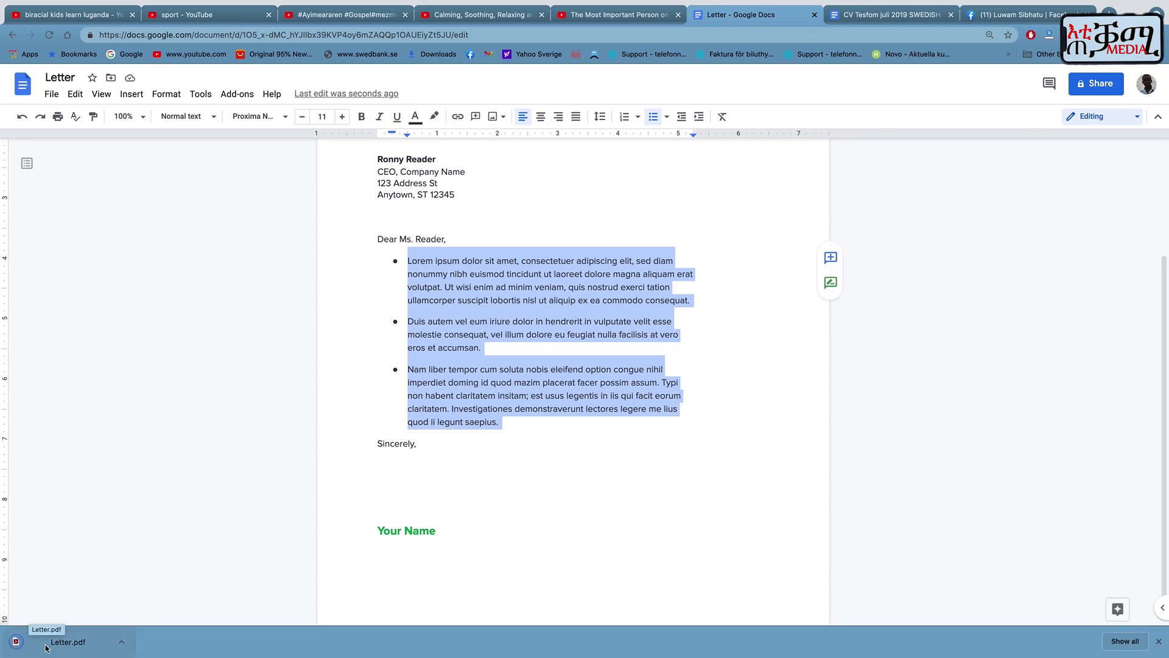
# Open Letter.pdf in the browser to check it, then return to the Letter tab.
pyautogui.click(119, 645)
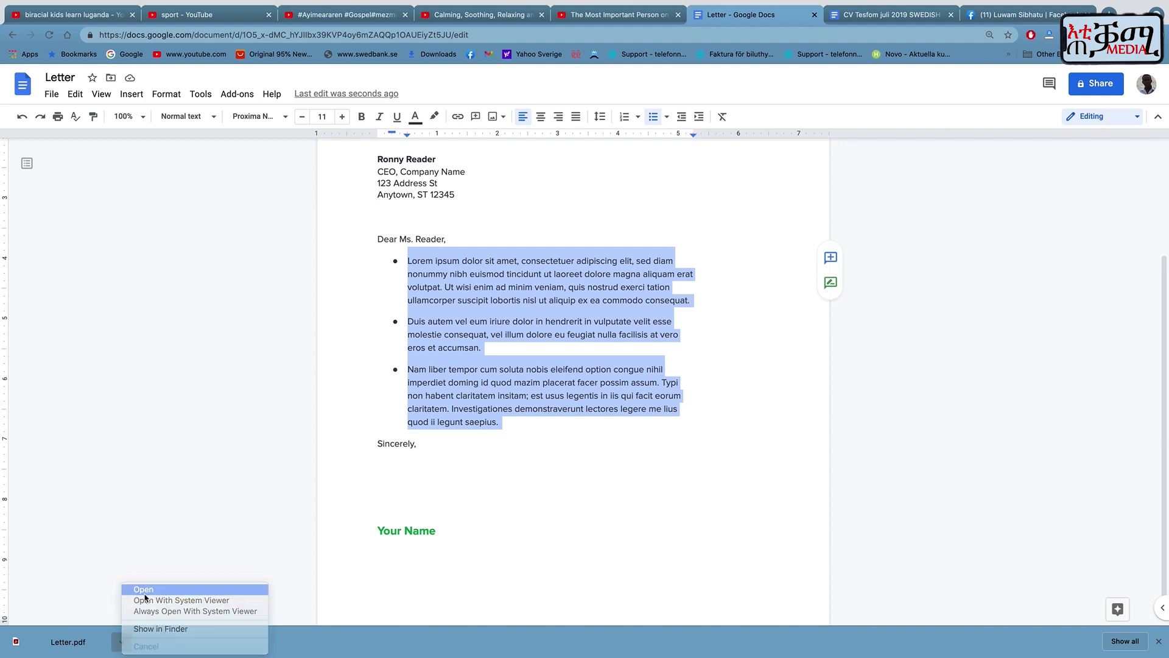
pyautogui.click(144, 588)
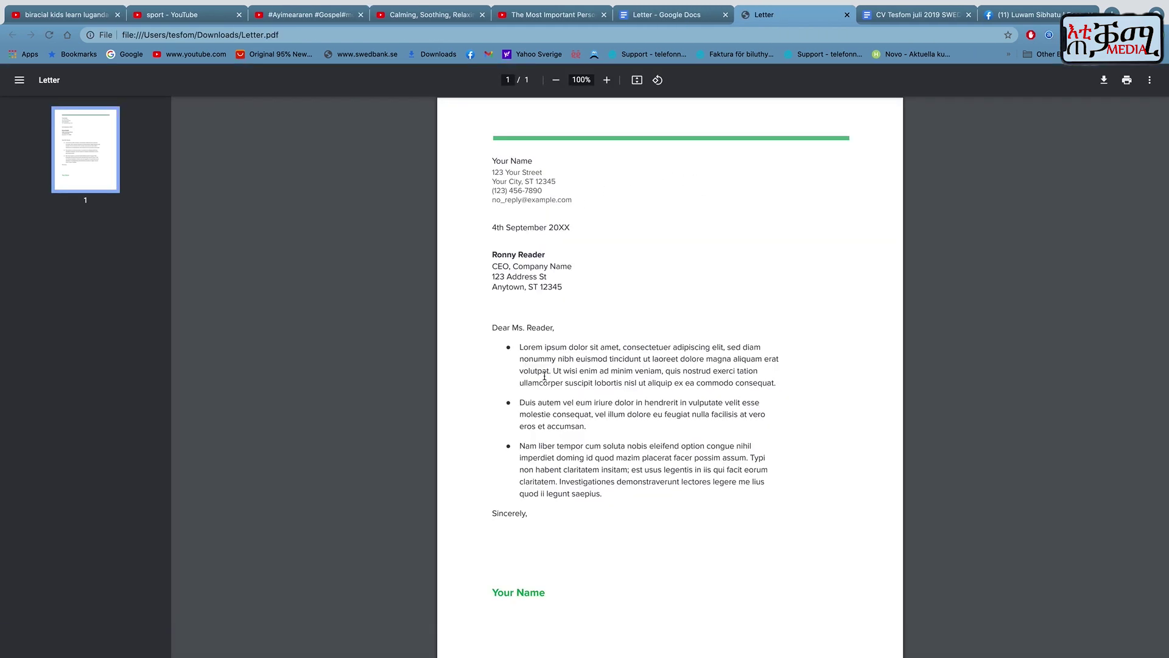
pyautogui.scroll(-1, 550, 450)
pyautogui.scroll(1, 550, 450)
pyautogui.scroll(-1, 550, 450)
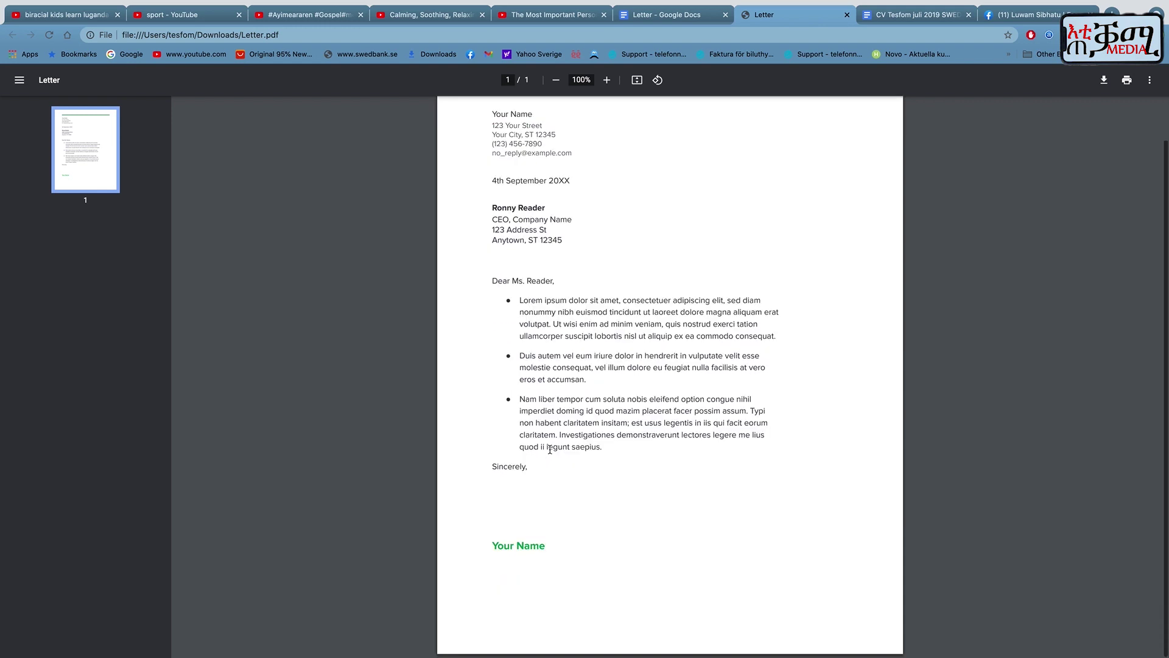
pyautogui.scroll(1, 550, 449)
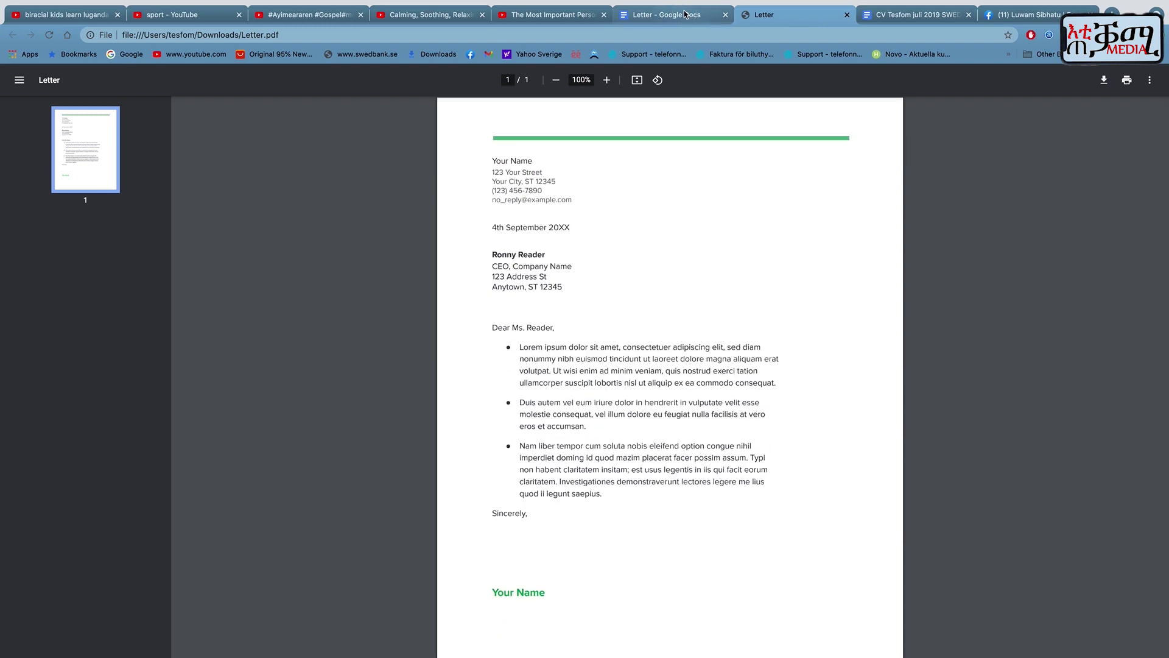
pyautogui.click(685, 14)
pyautogui.scroll(5, 305, 258)
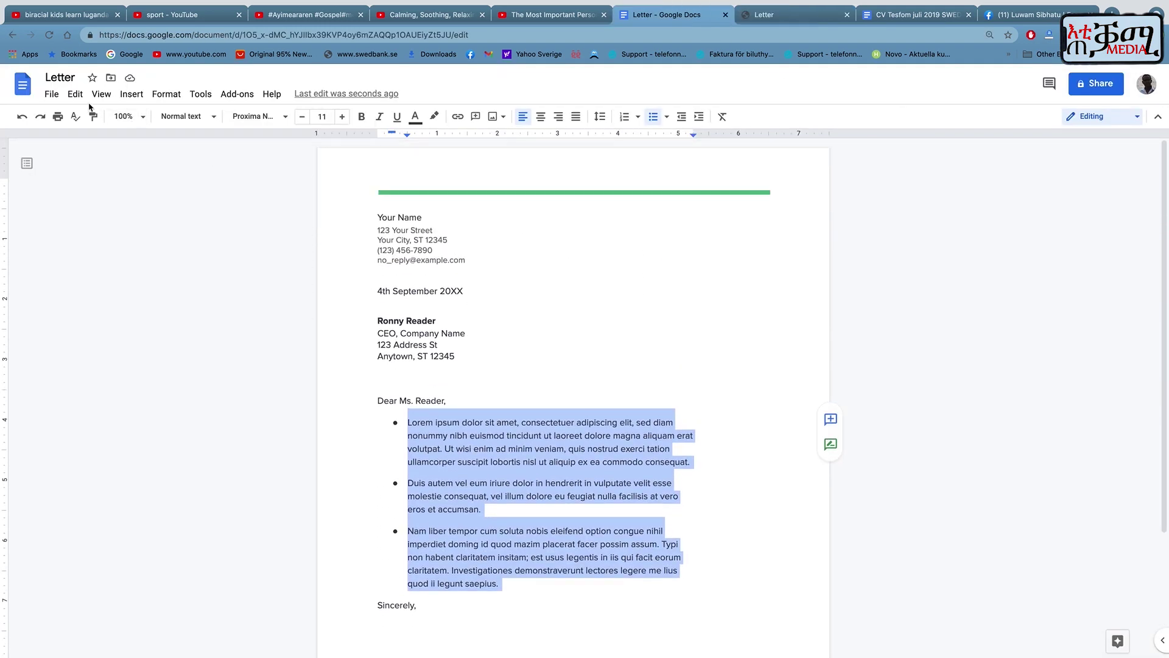
# Remove the bullets and indents from the Lorem, Duis and Nam body paragraphs.
pyautogui.click(52, 95)
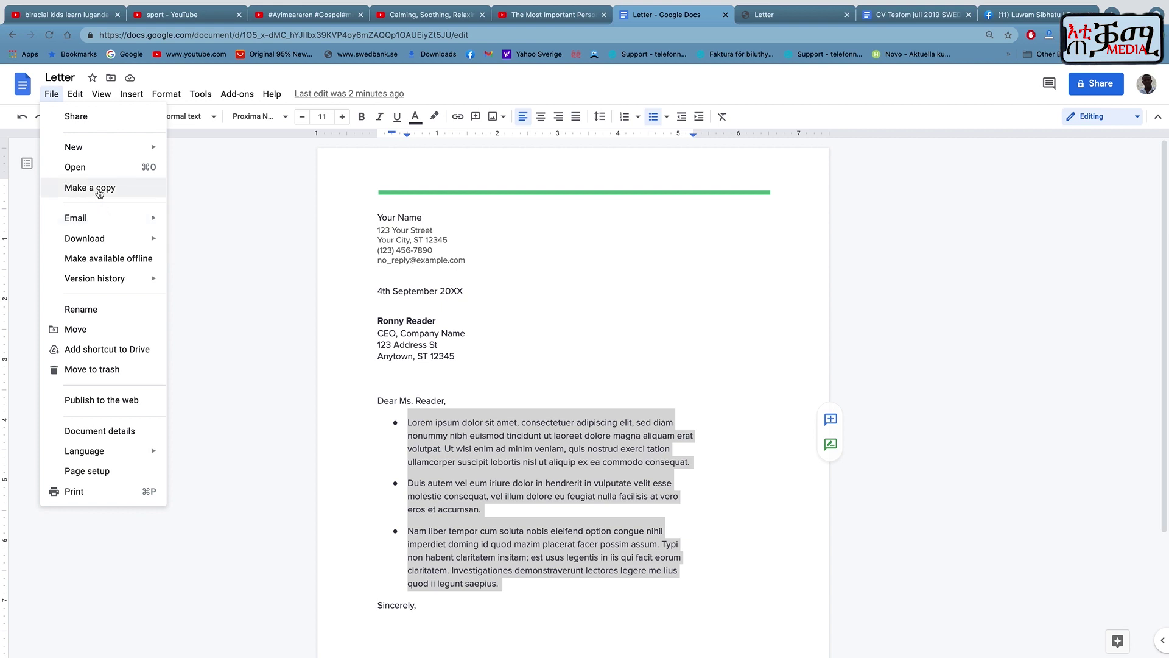
pyautogui.click(522, 354)
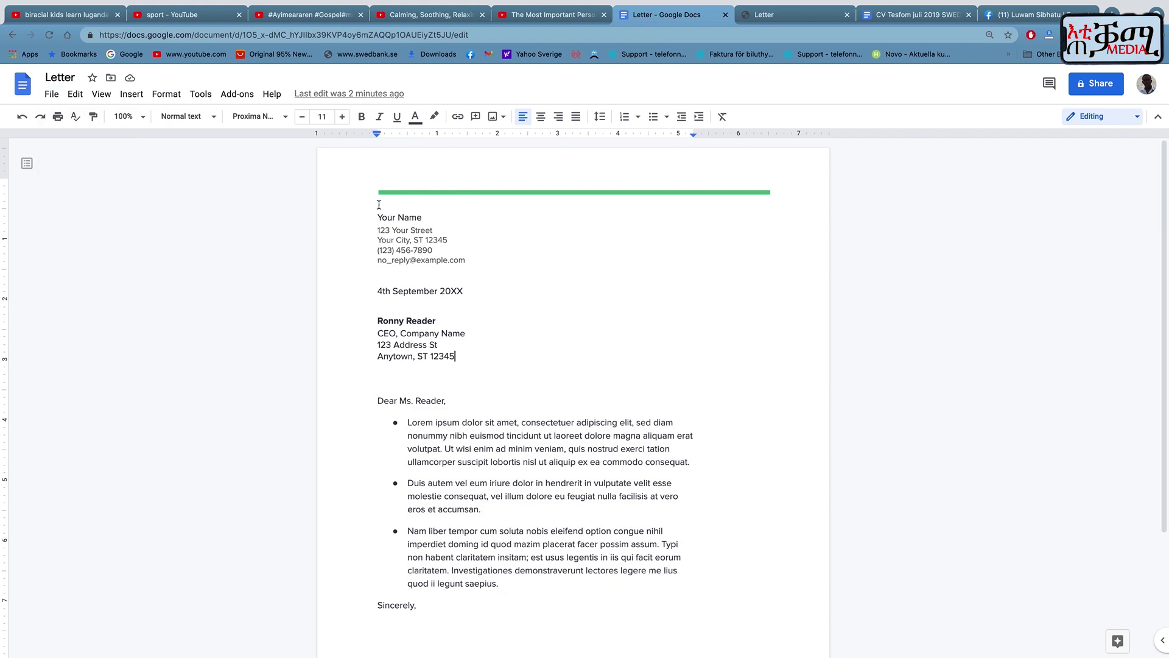
pyautogui.moveTo(377, 217); pyautogui.dragTo(704, 605)
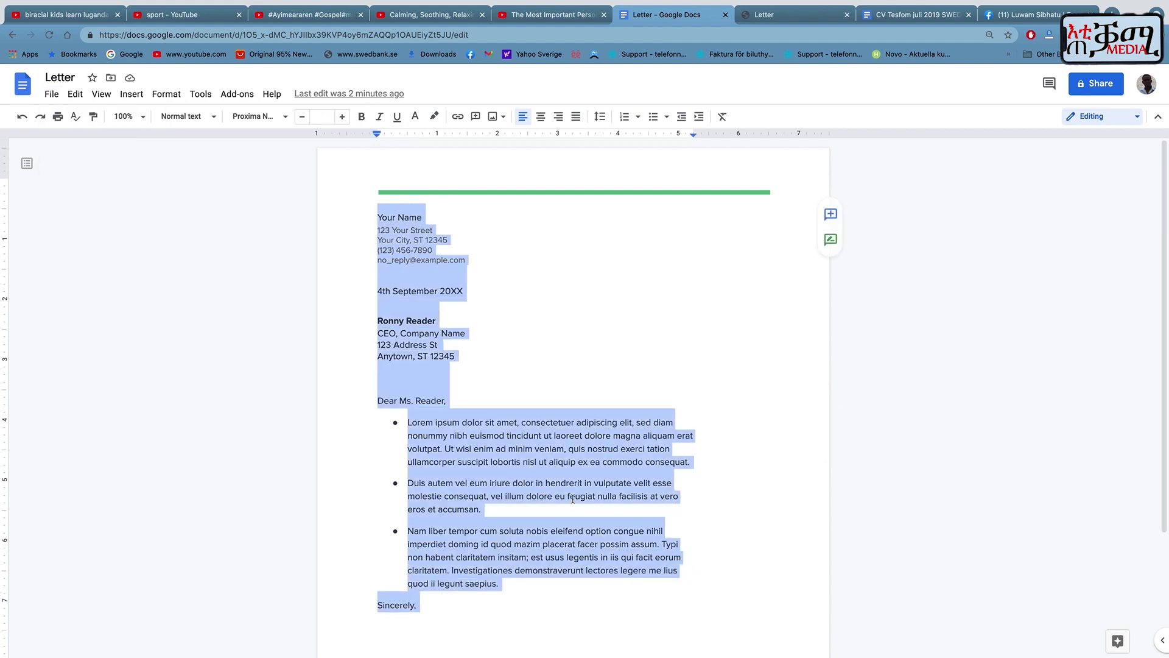
pyautogui.click(420, 428)
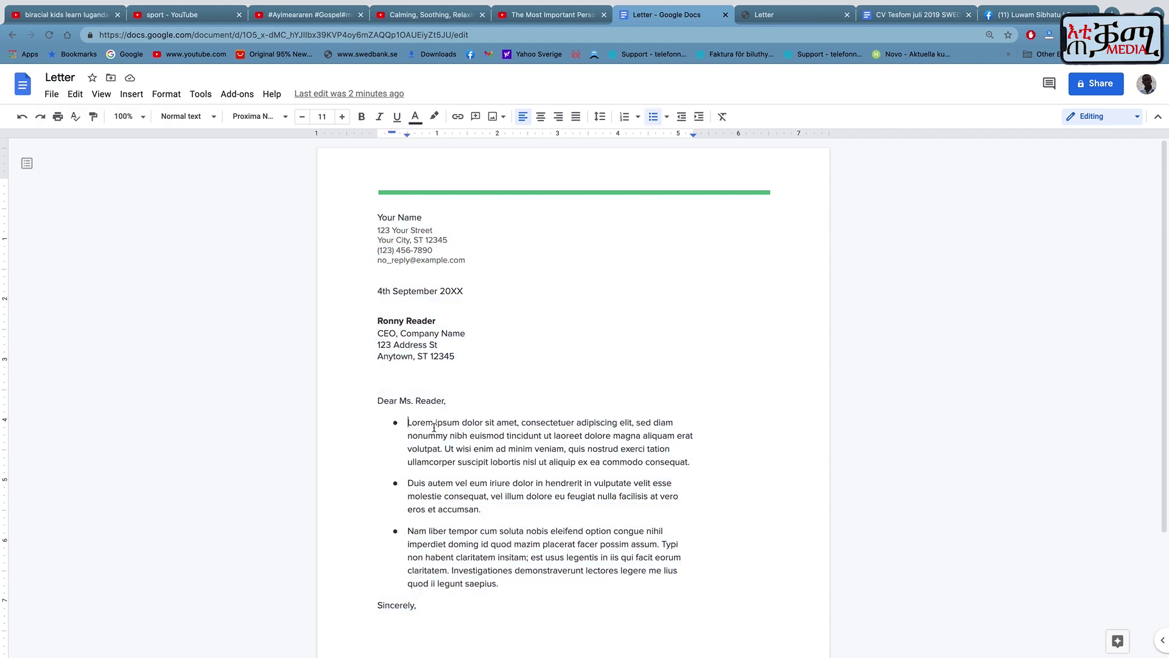
pyautogui.press('BackSpace')
pyautogui.press('BackSpace')
pyautogui.click(409, 481)
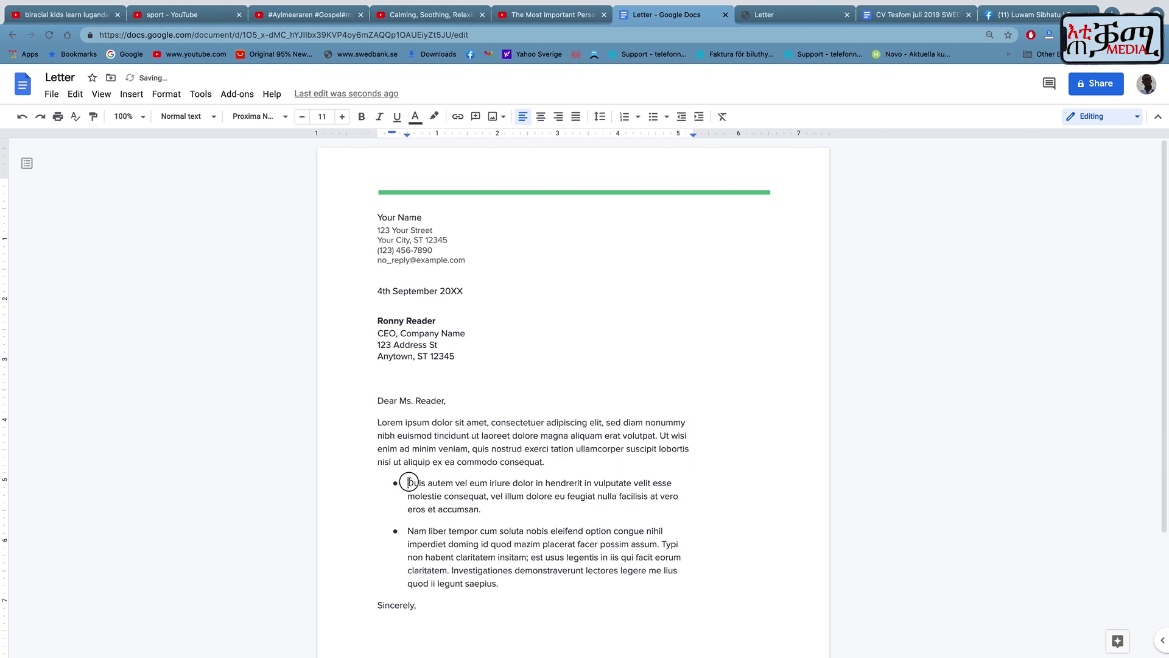
pyautogui.press('BackSpace')
pyautogui.press('BackSpace')
pyautogui.click(407, 517)
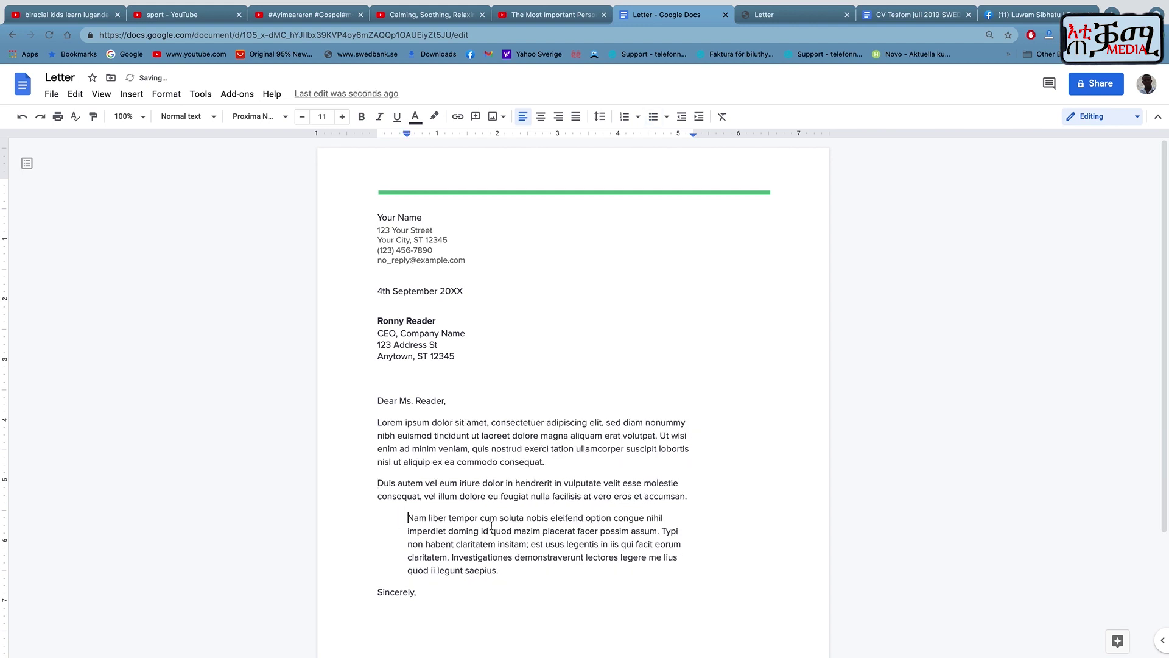
pyautogui.press('BackSpace')
pyautogui.press('BackSpace')
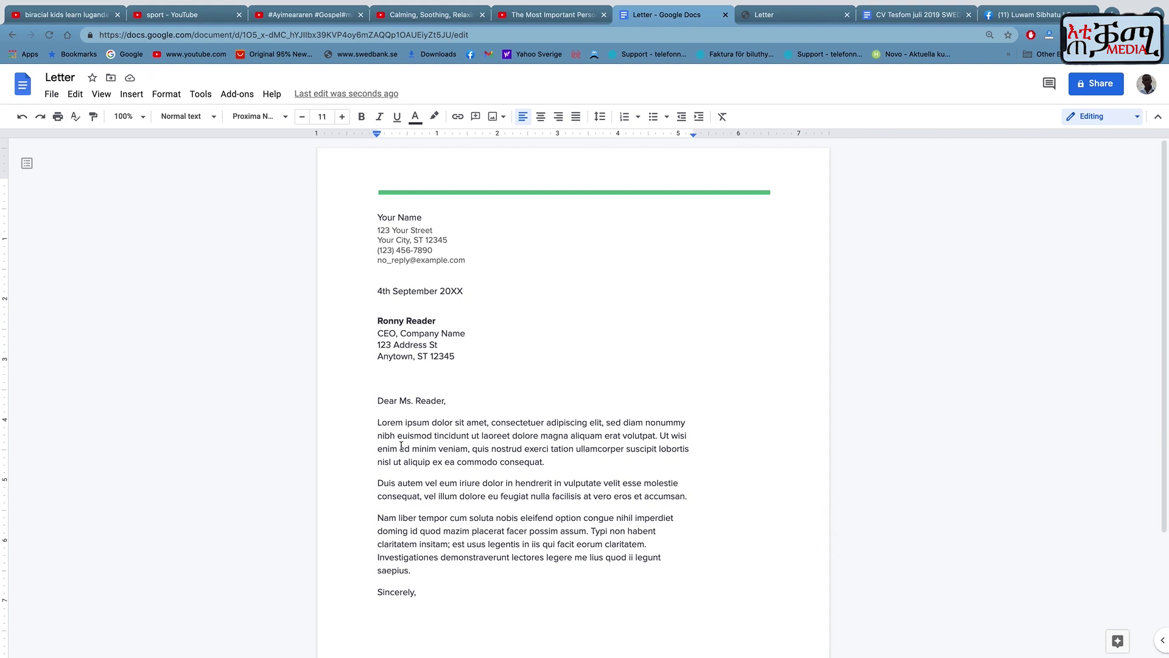
pyautogui.scroll(-2, 423, 430)
pyautogui.scroll(2, 423, 430)
pyautogui.scroll(-1, 423, 430)
pyautogui.scroll(1, 424, 430)
# Copy the letter with File > Make a copy, naming it 'Cover letter hotel'.
pyautogui.click(53, 95)
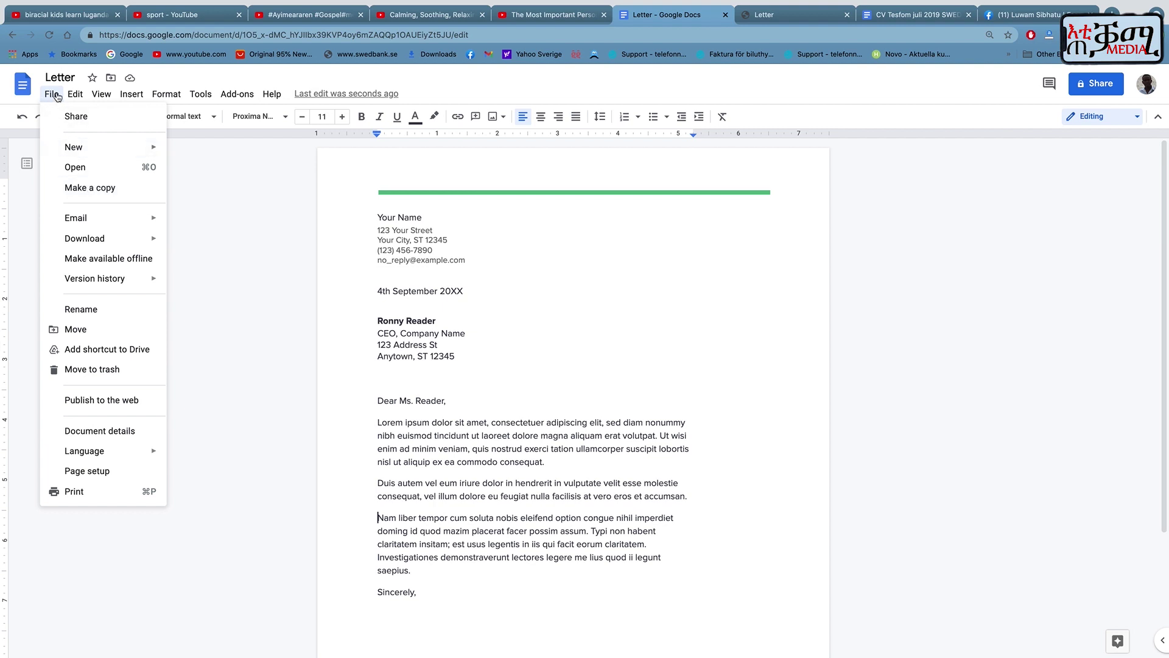
pyautogui.moveTo(102, 215)
pyautogui.click(87, 187)
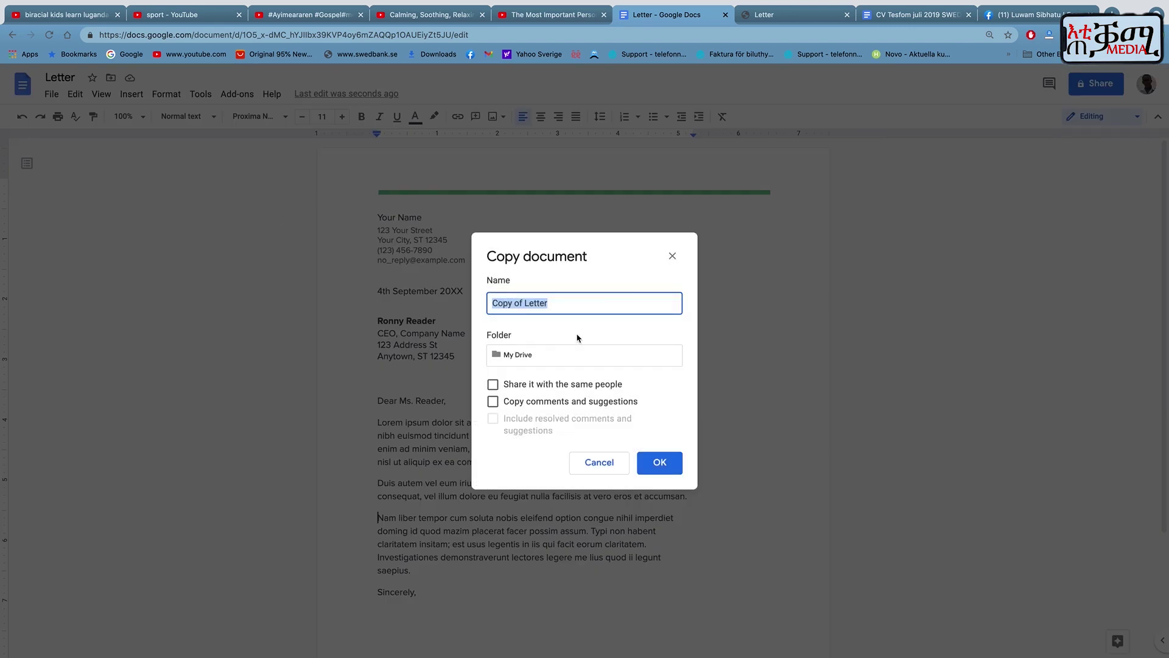
pyautogui.write('Cover let')
pyautogui.click(656, 465)
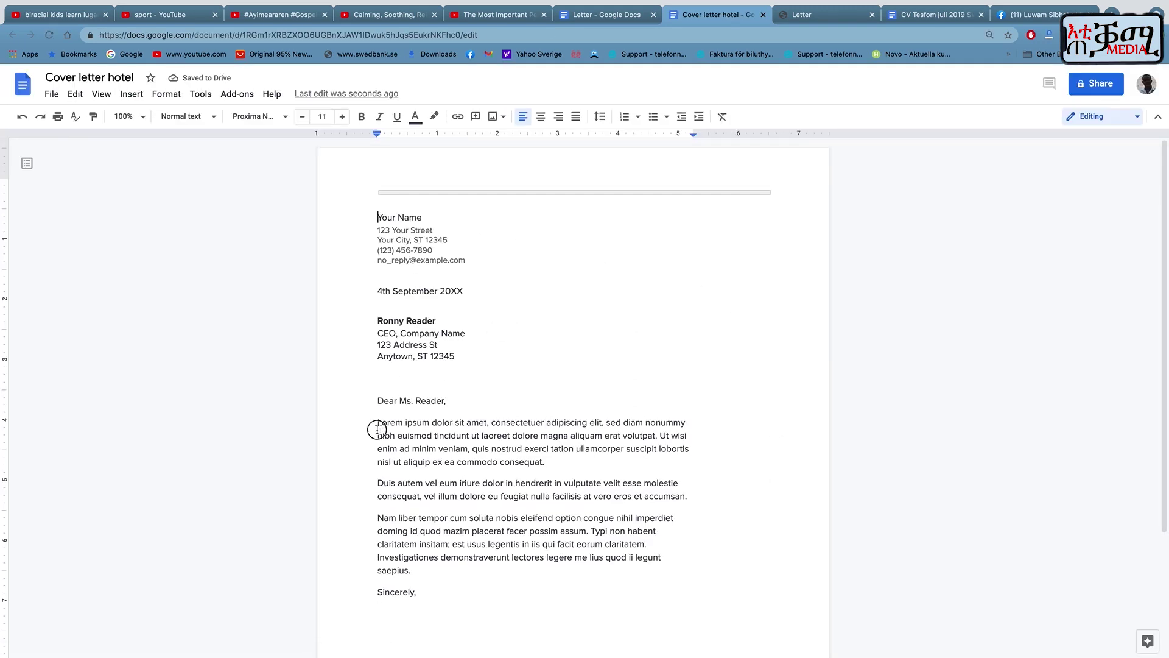
# Apply Page setup to the selected content from 'ipsum', moving that body text to a new page.
pyautogui.moveTo(377, 429); pyautogui.dragTo(561, 484)
pyautogui.click(496, 448)
pyautogui.click(404, 422)
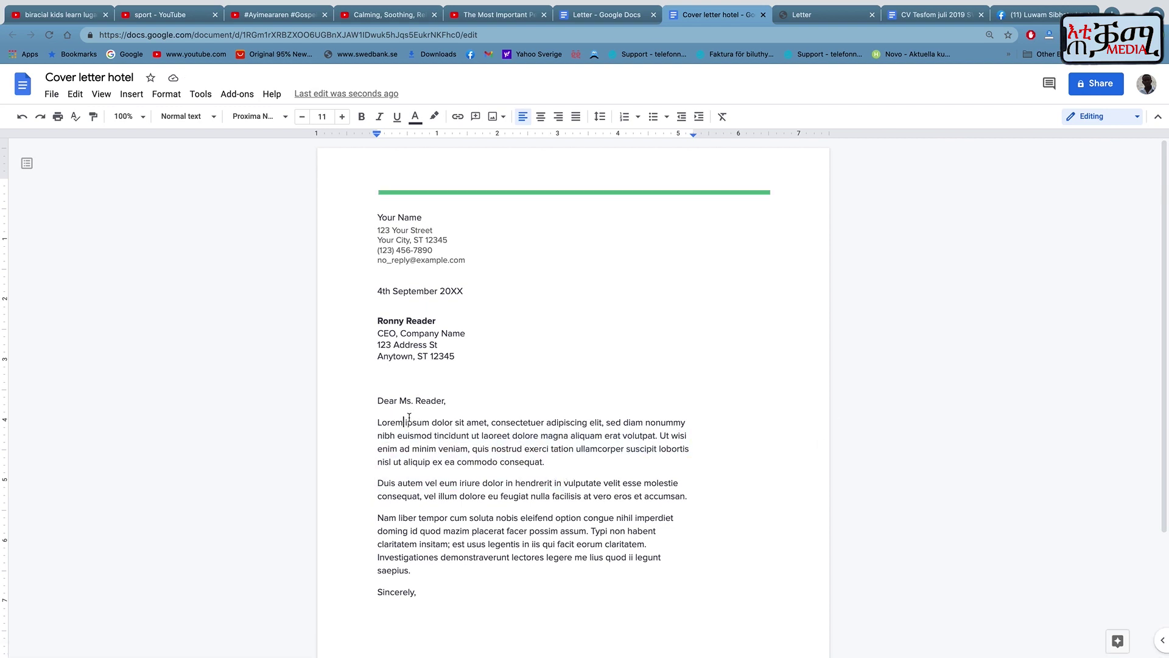
pyautogui.click(51, 93)
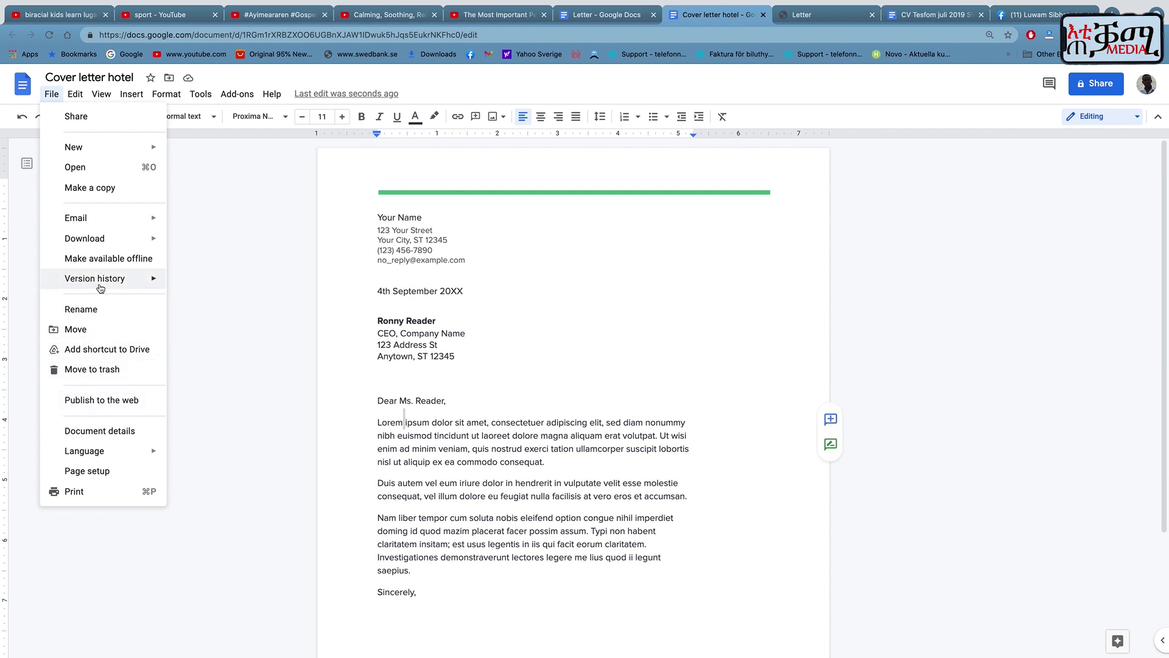
pyautogui.moveTo(102, 287)
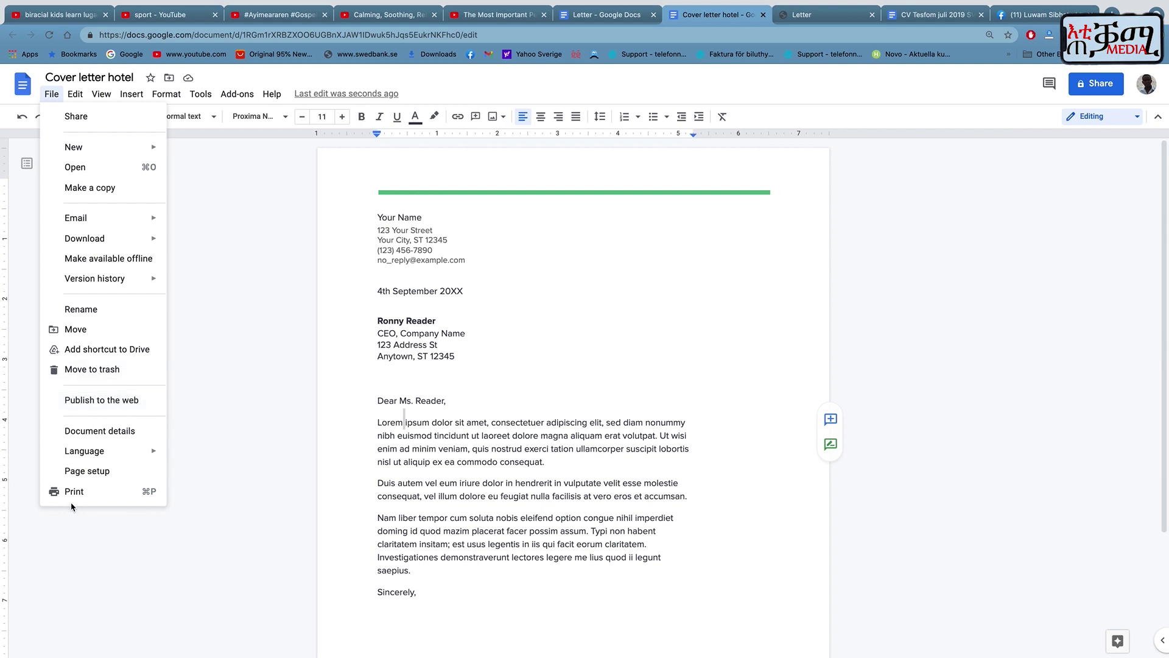
pyautogui.click(76, 478)
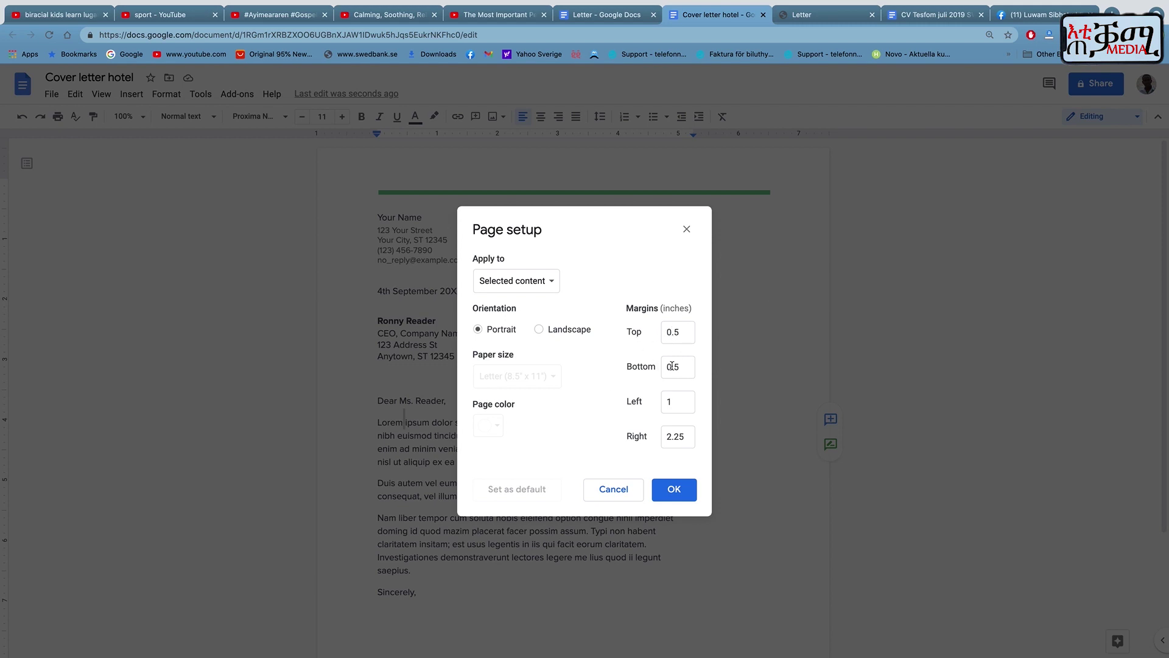
pyautogui.click(674, 491)
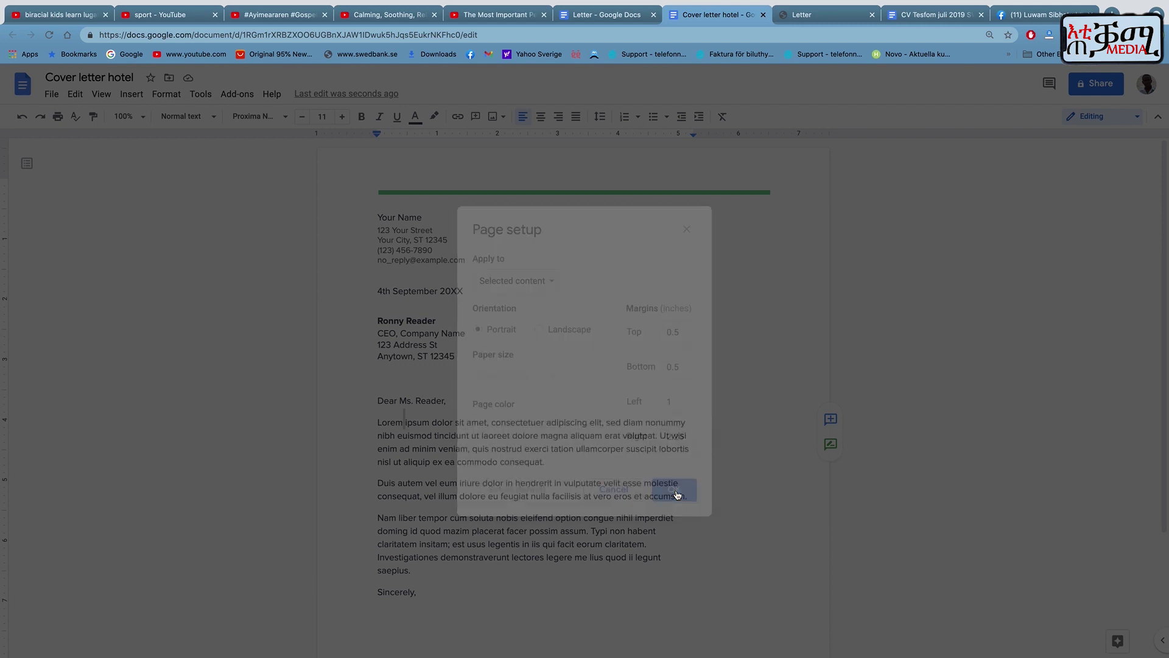
pyautogui.click(78, 95)
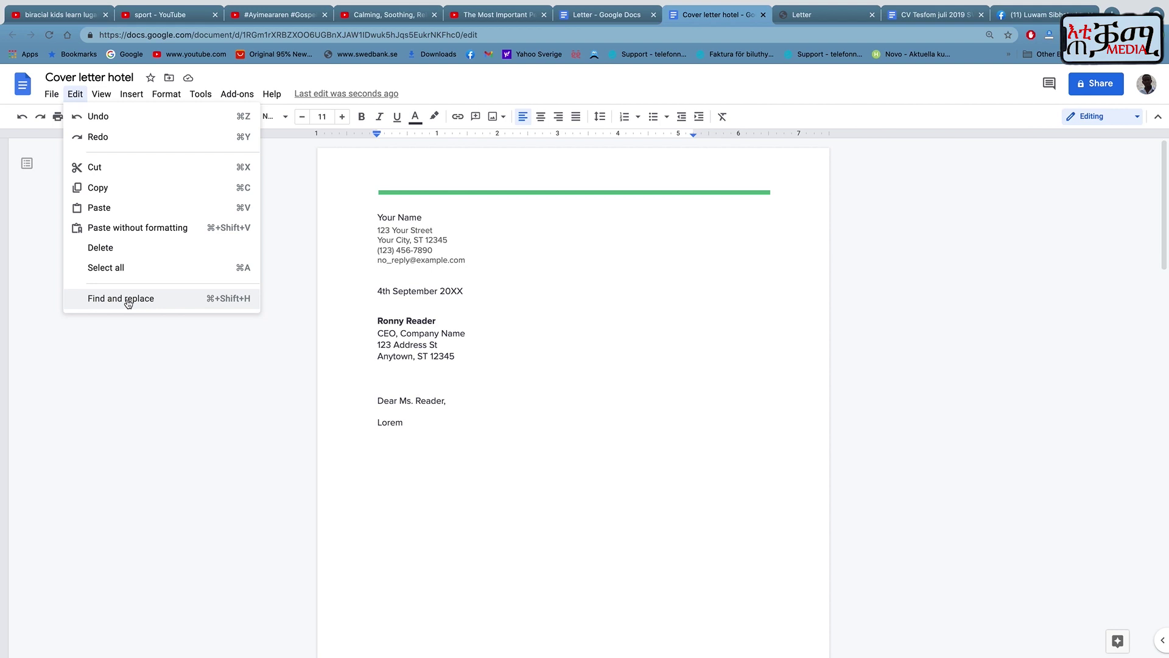
pyautogui.click(128, 299)
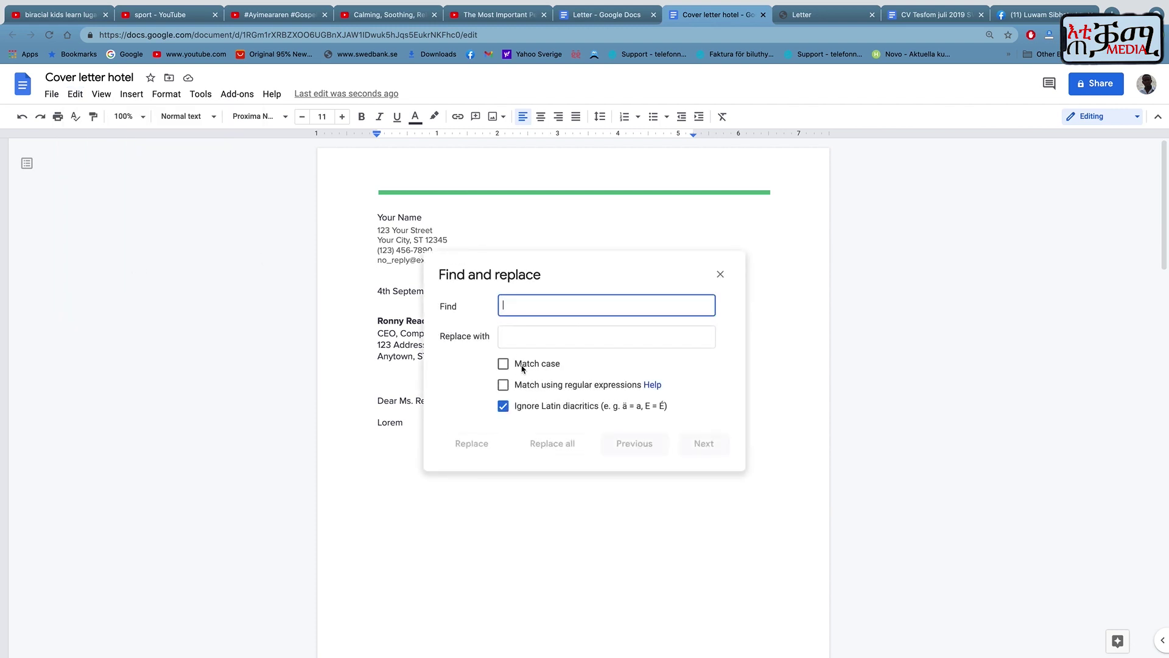
pyautogui.write('ton')
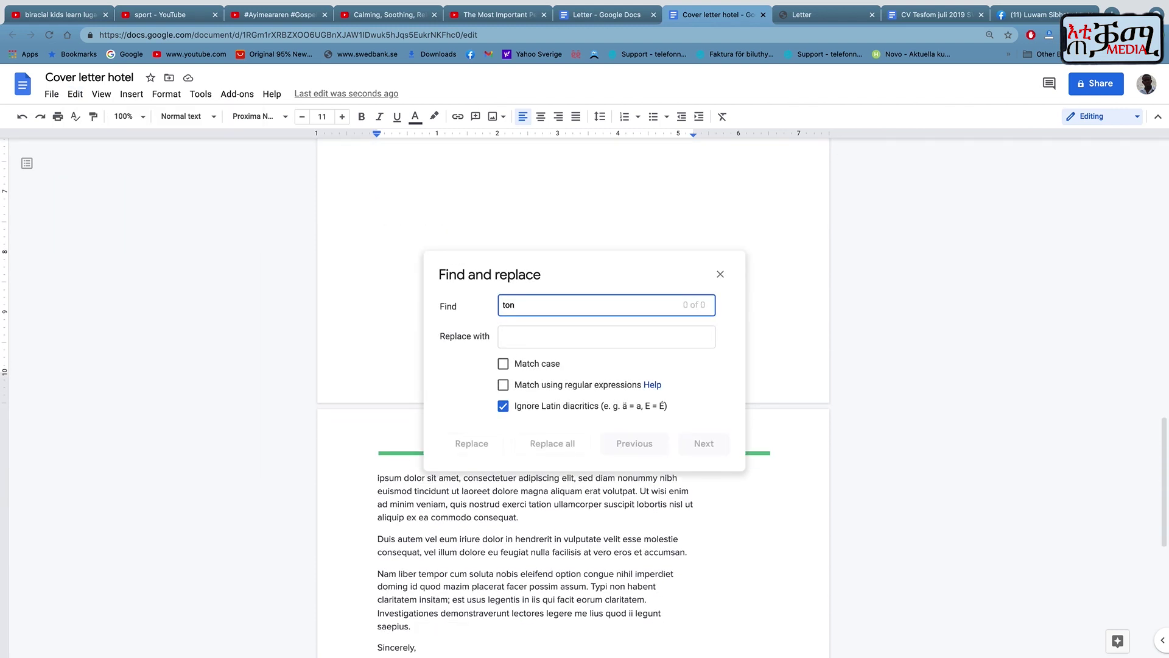
pyautogui.click(529, 338)
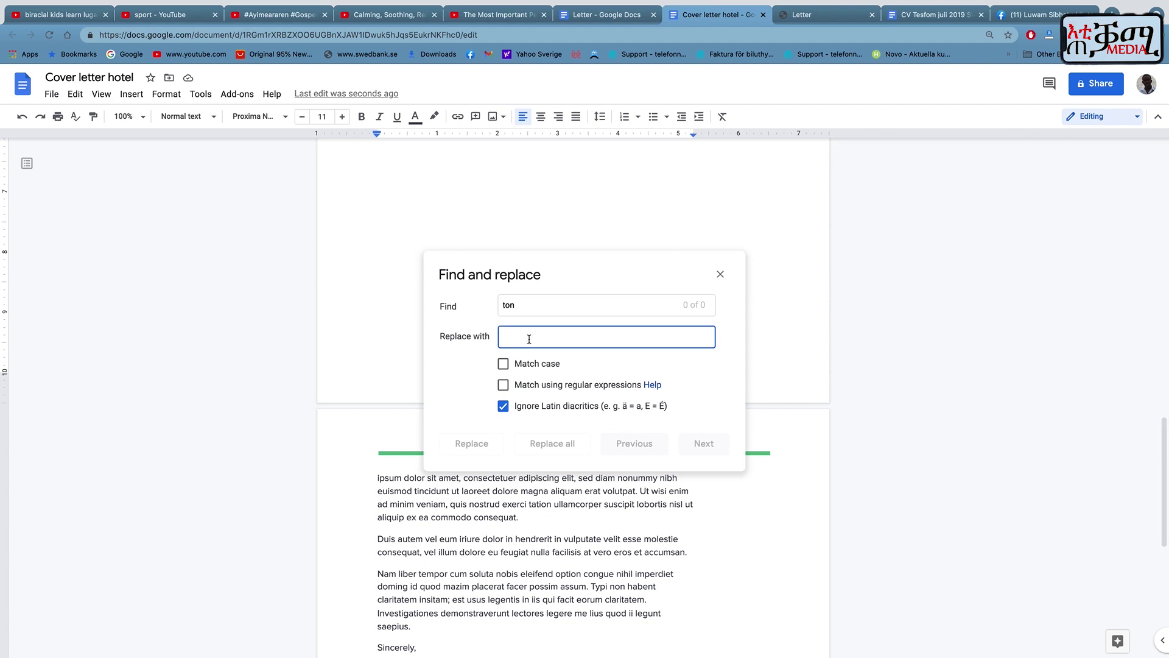
pyautogui.write('tone')
pyautogui.click(719, 277)
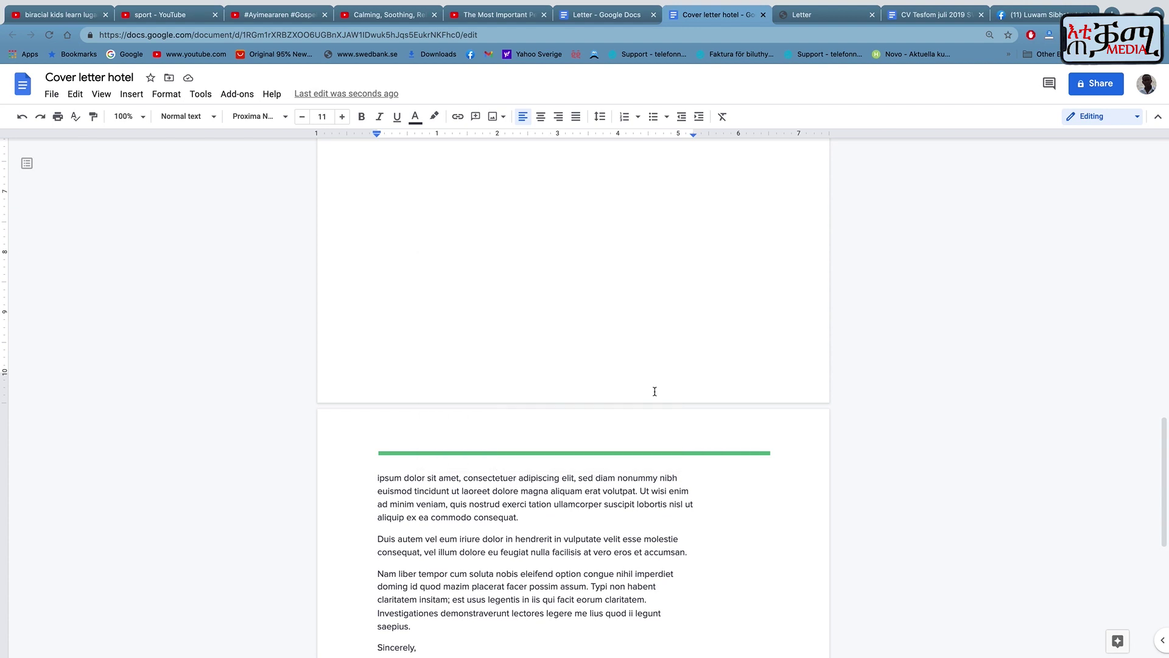
# Type 'ton' after Sincerely and add three more 'ton' lines beneath it.
pyautogui.scroll(10, 651, 393)
pyautogui.scroll(-8, 649, 396)
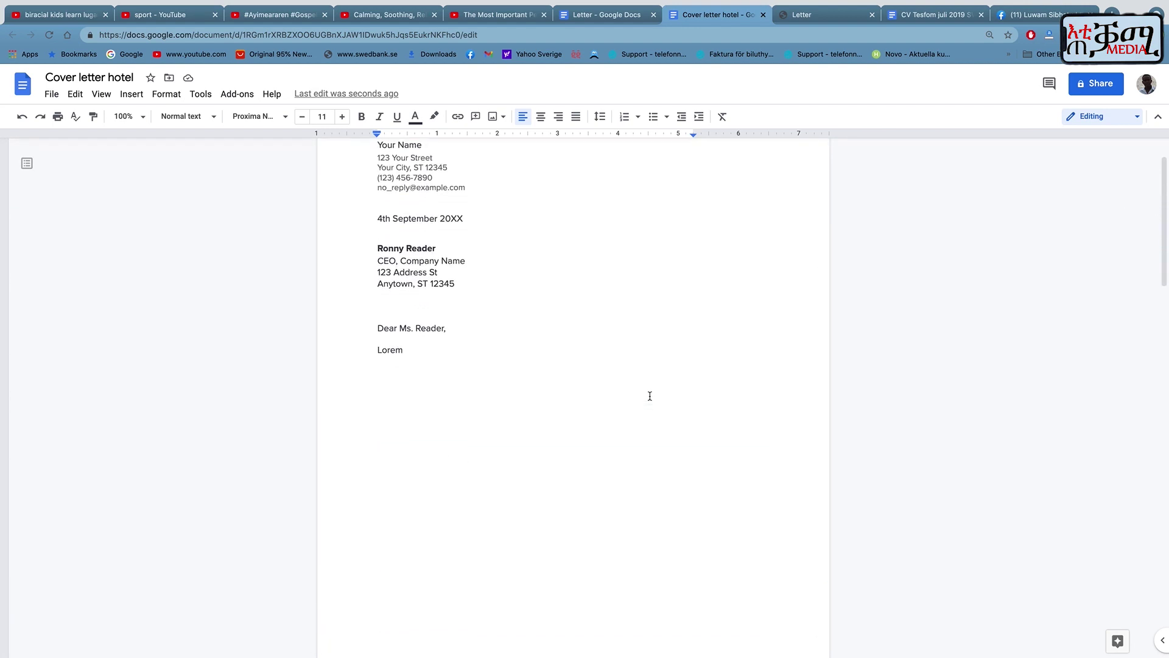
pyautogui.scroll(4, 649, 395)
pyautogui.scroll(-3, 650, 395)
pyautogui.scroll(-4, 649, 395)
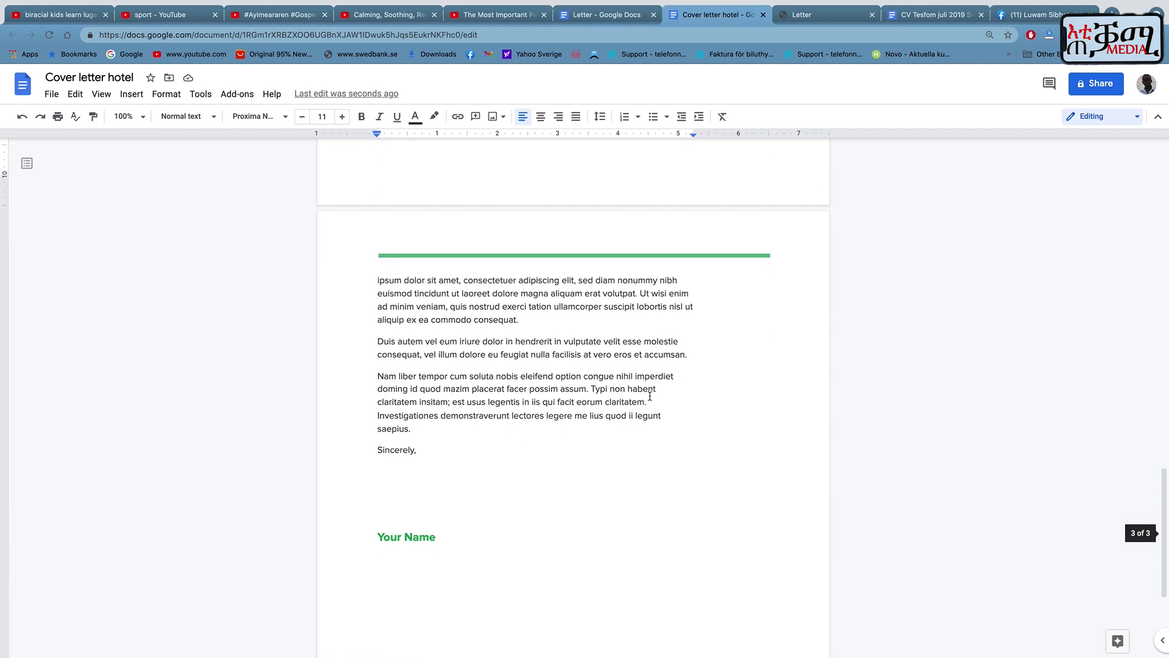
pyautogui.click(440, 418)
pyautogui.write('to')
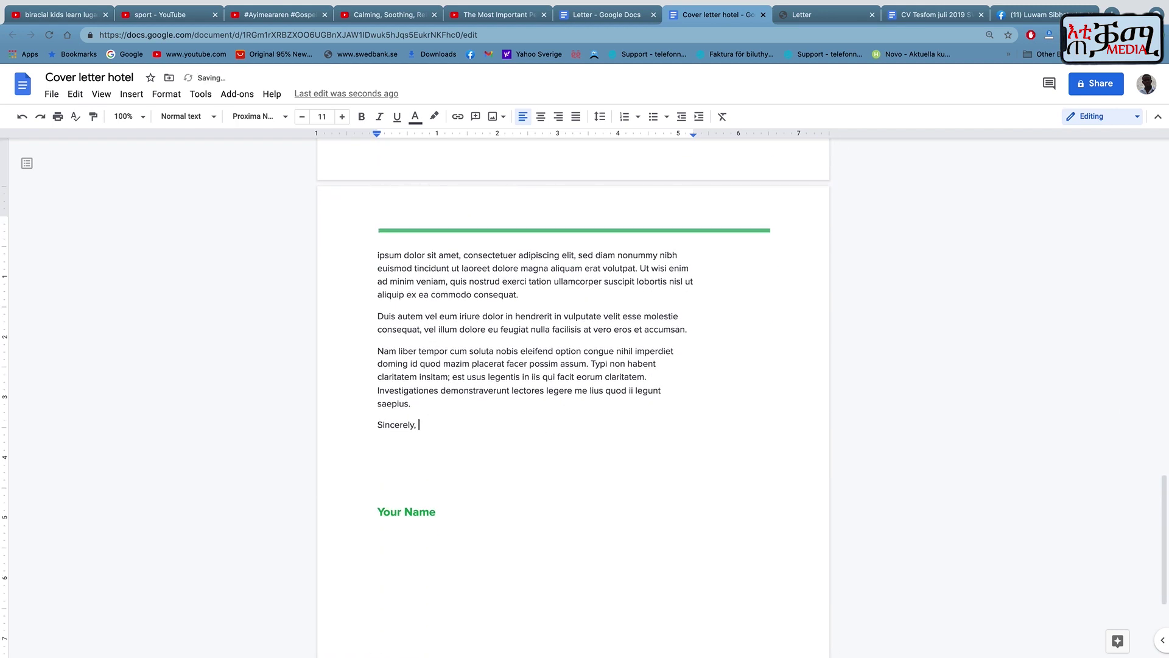
pyautogui.write('n')
pyautogui.press('Return')
pyautogui.write('tone')
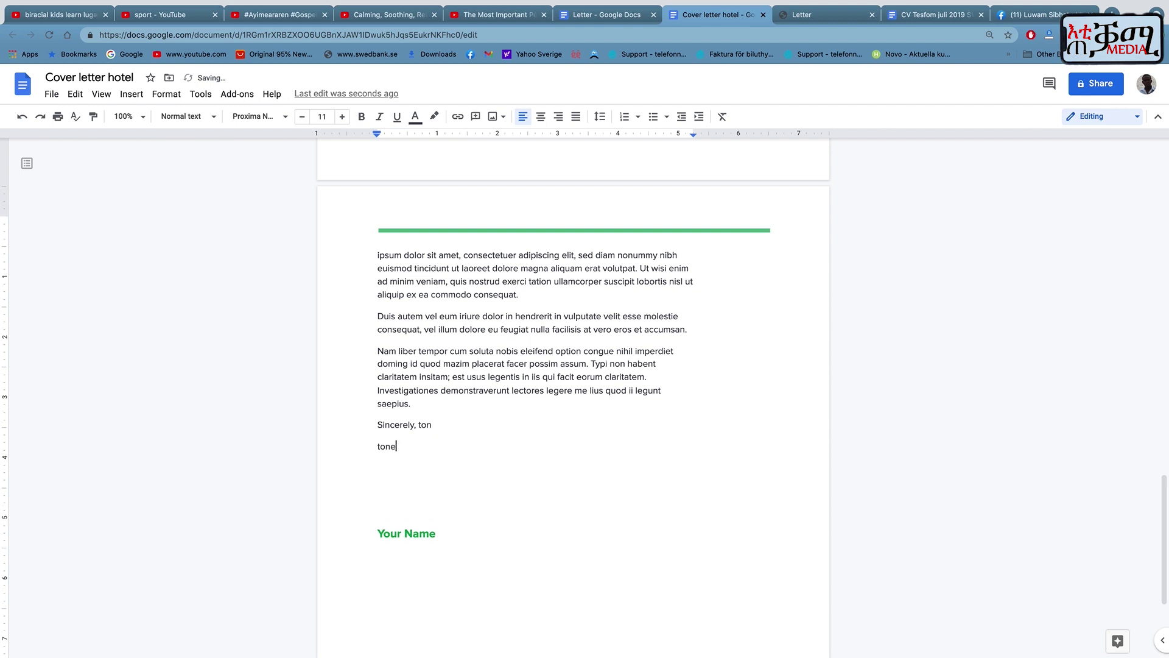
pyautogui.press('BackSpace')
pyautogui.press('Return')
pyautogui.write('tone')
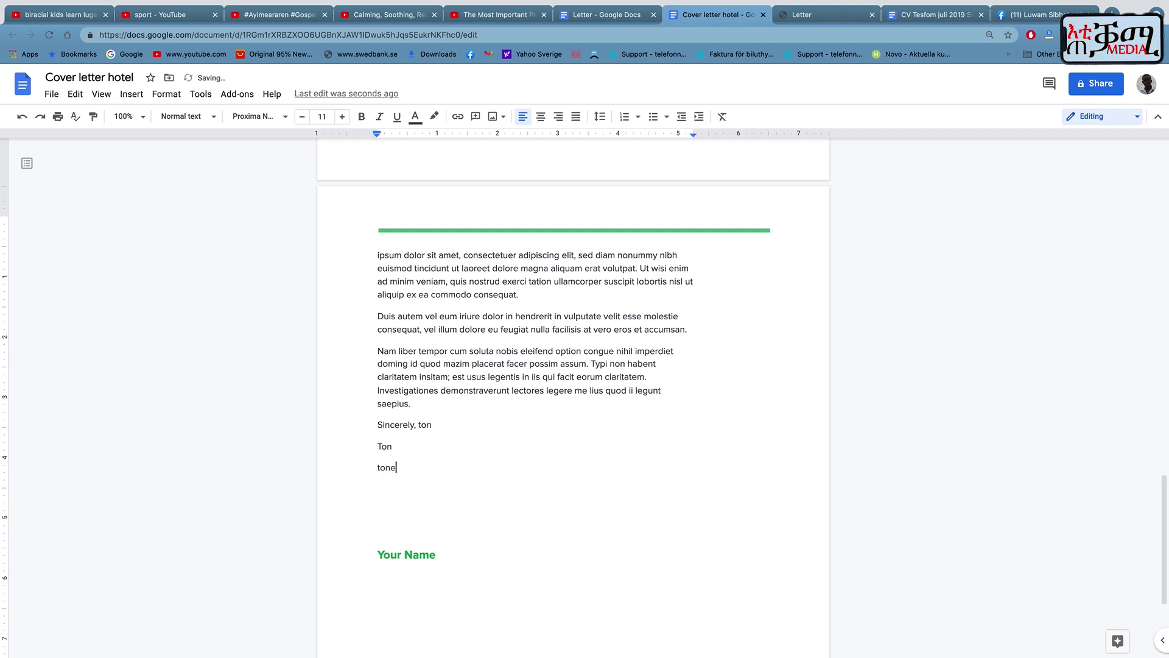
pyautogui.press('BackSpace')
pyautogui.press('Return')
pyautogui.write('ton')
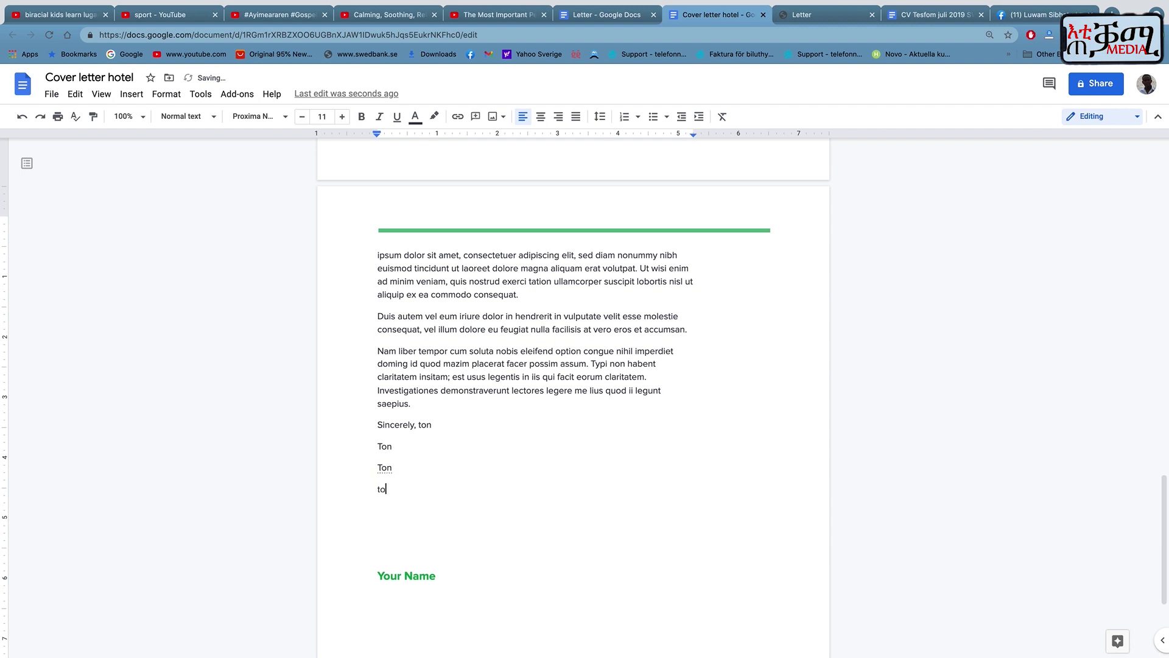
# Move the first 'ton' off the Sincerely line onto its own line.
pyautogui.click(419, 425)
pyautogui.press('Return')
pyautogui.scroll(2, 478, 440)
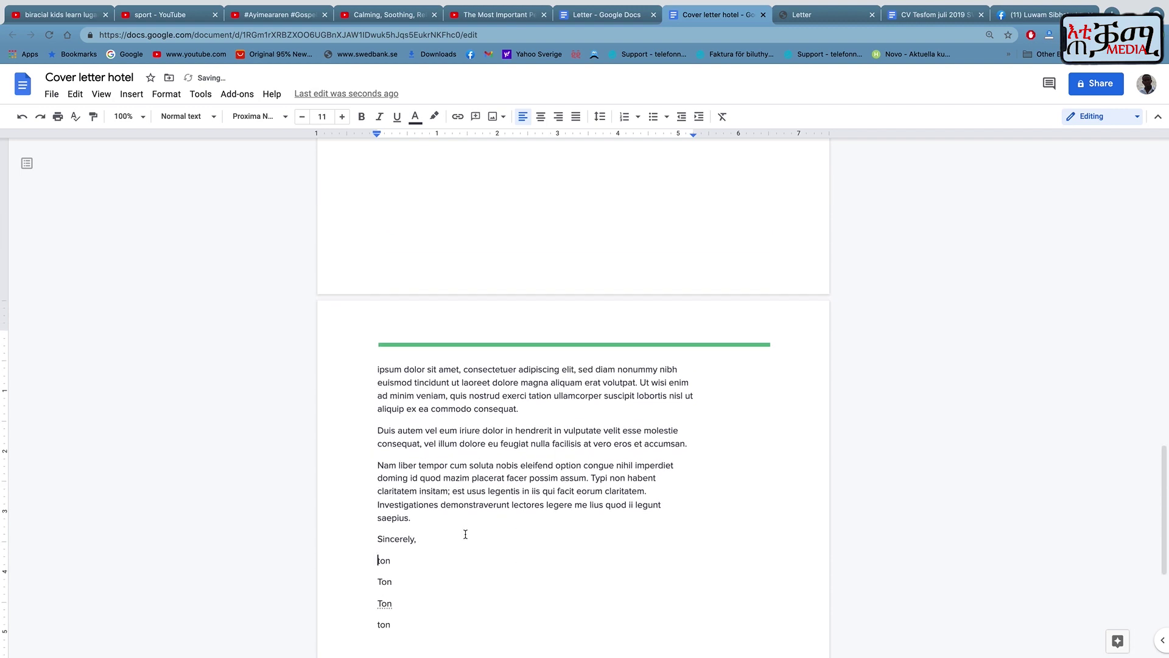
pyautogui.scroll(-2, 465, 530)
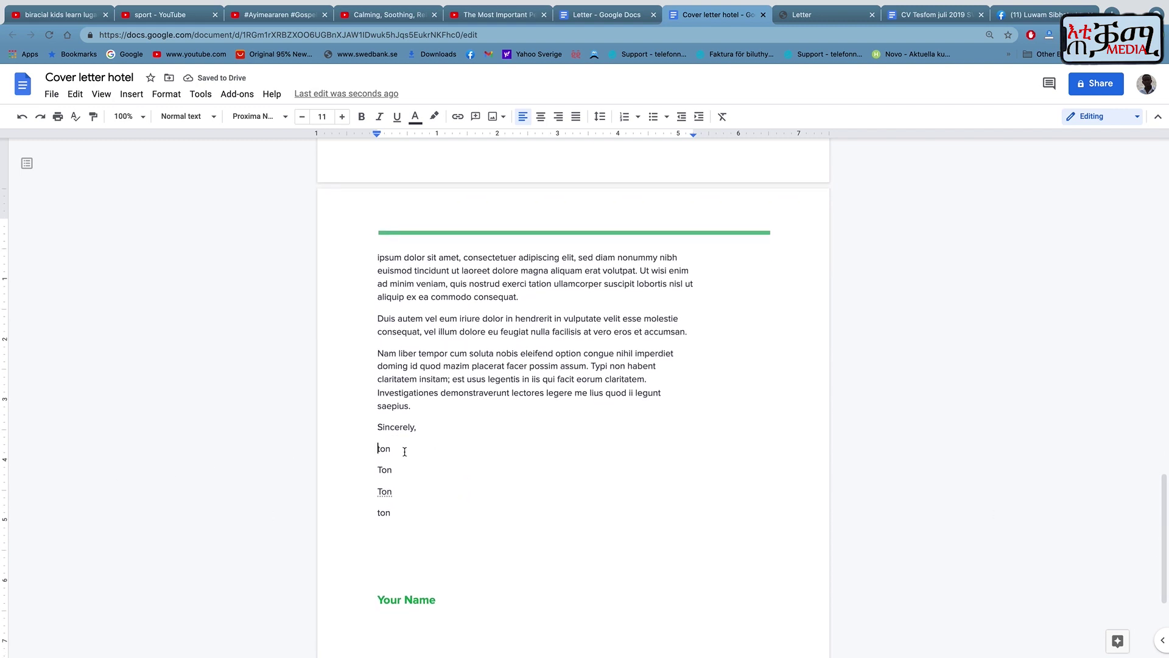
pyautogui.click(402, 449)
pyautogui.click(75, 96)
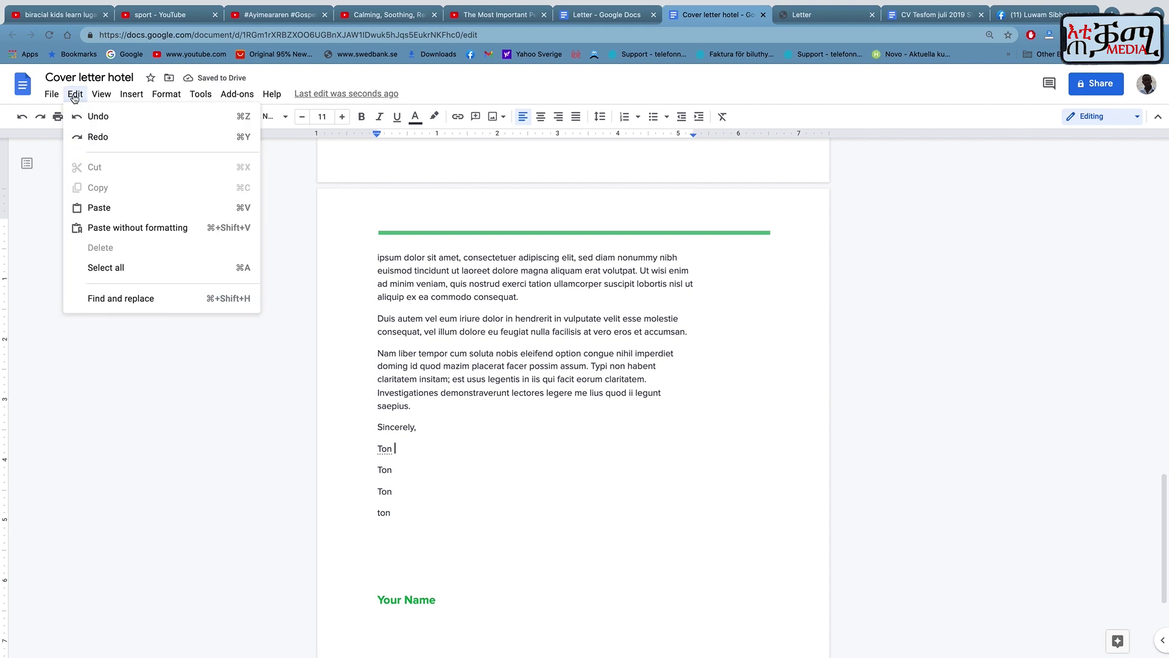
# Use Find and replace to change every 'ton' to 'tone' with Replace all.
pyautogui.click(112, 298)
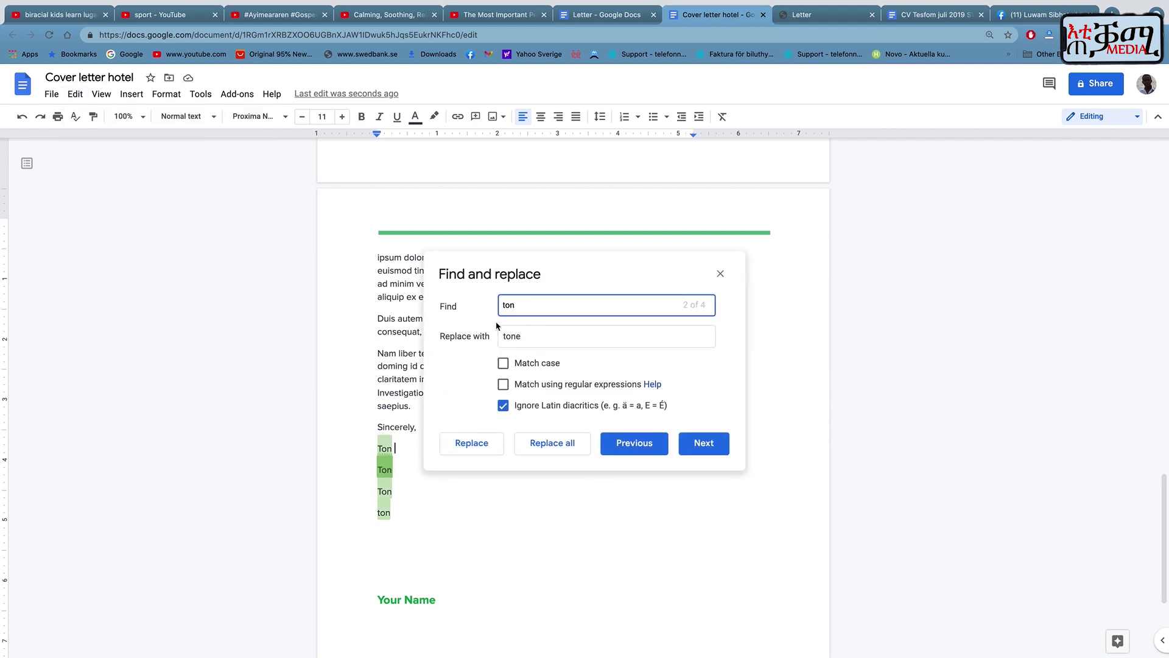
pyautogui.click(523, 335)
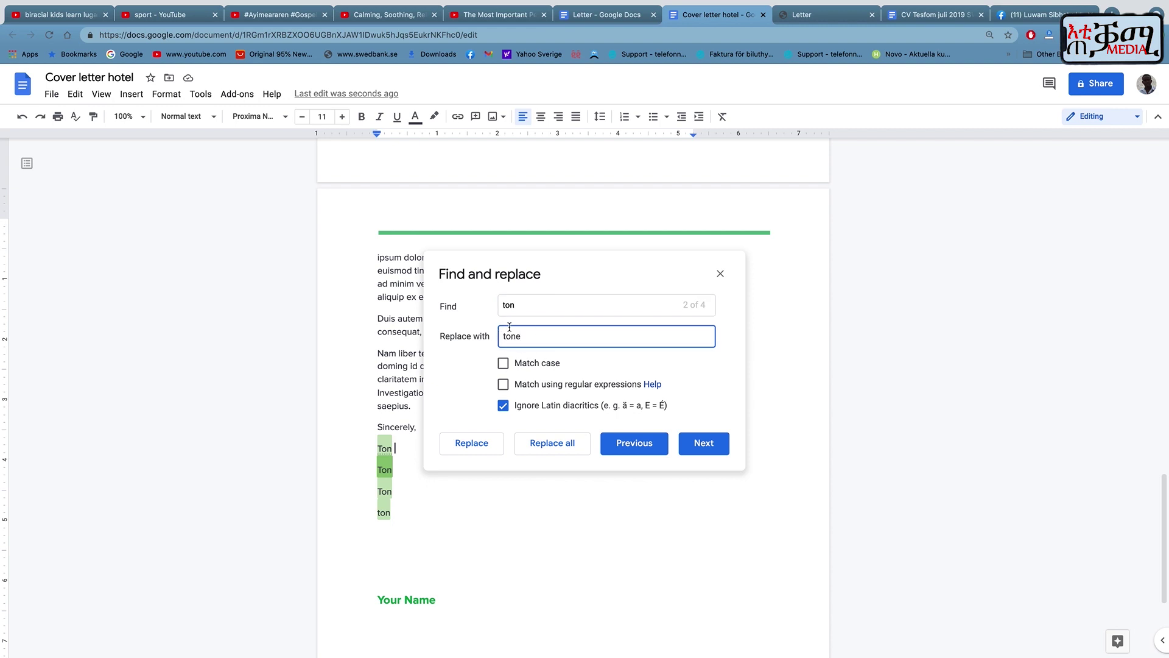
pyautogui.click(547, 445)
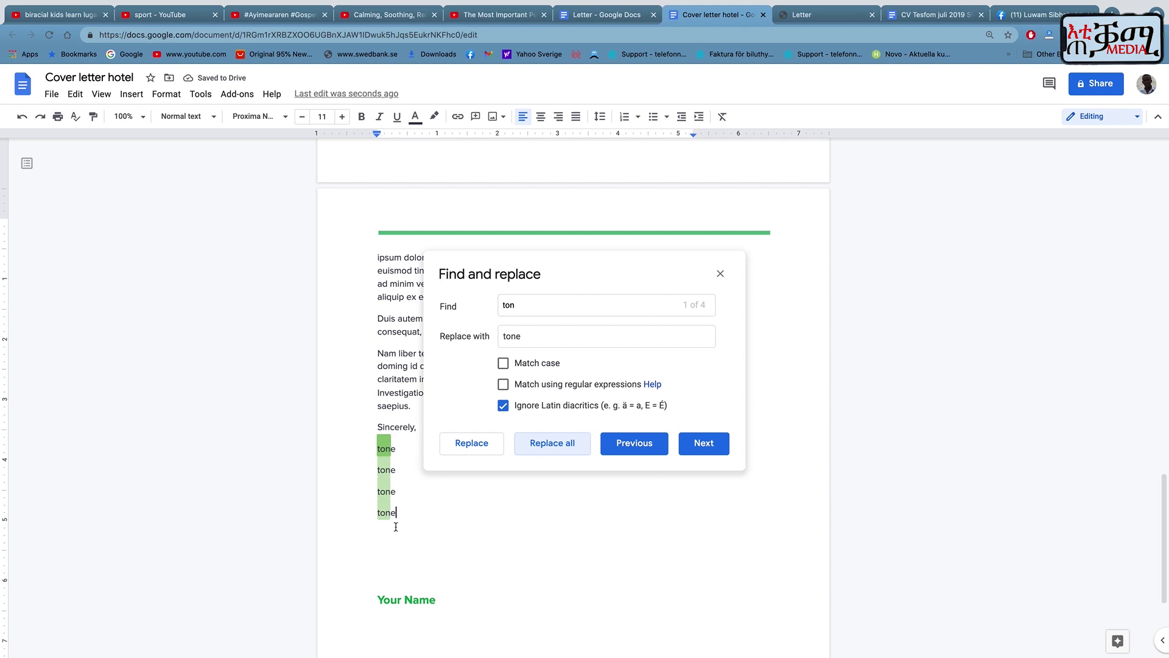
pyautogui.scroll(1, 382, 421)
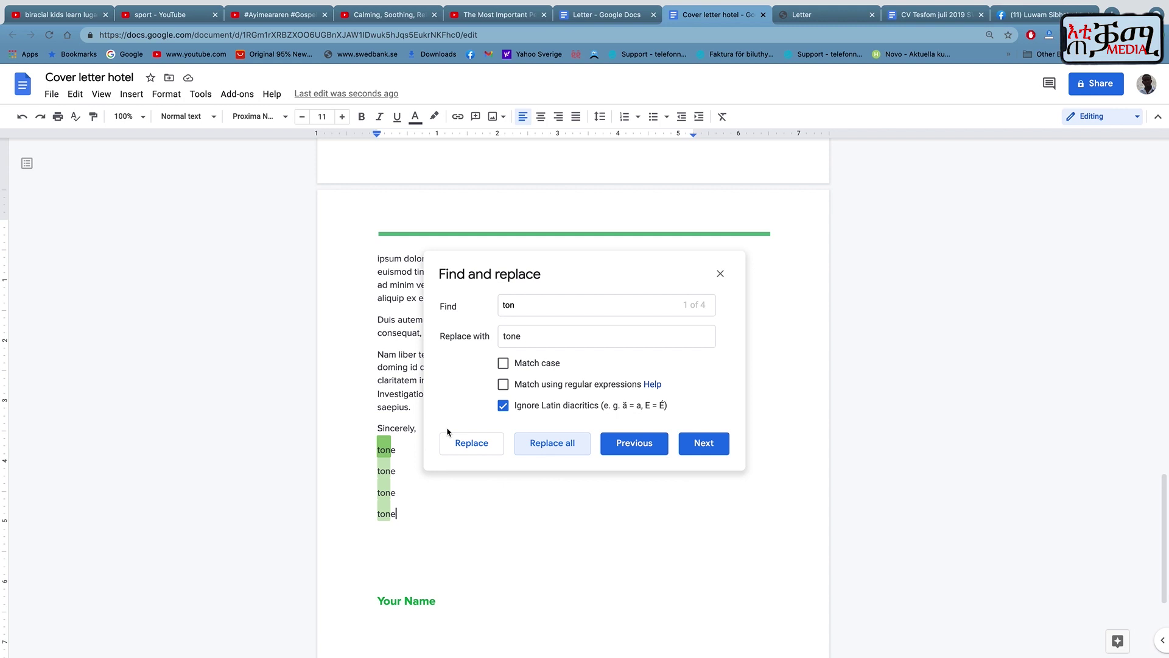
pyautogui.click(720, 274)
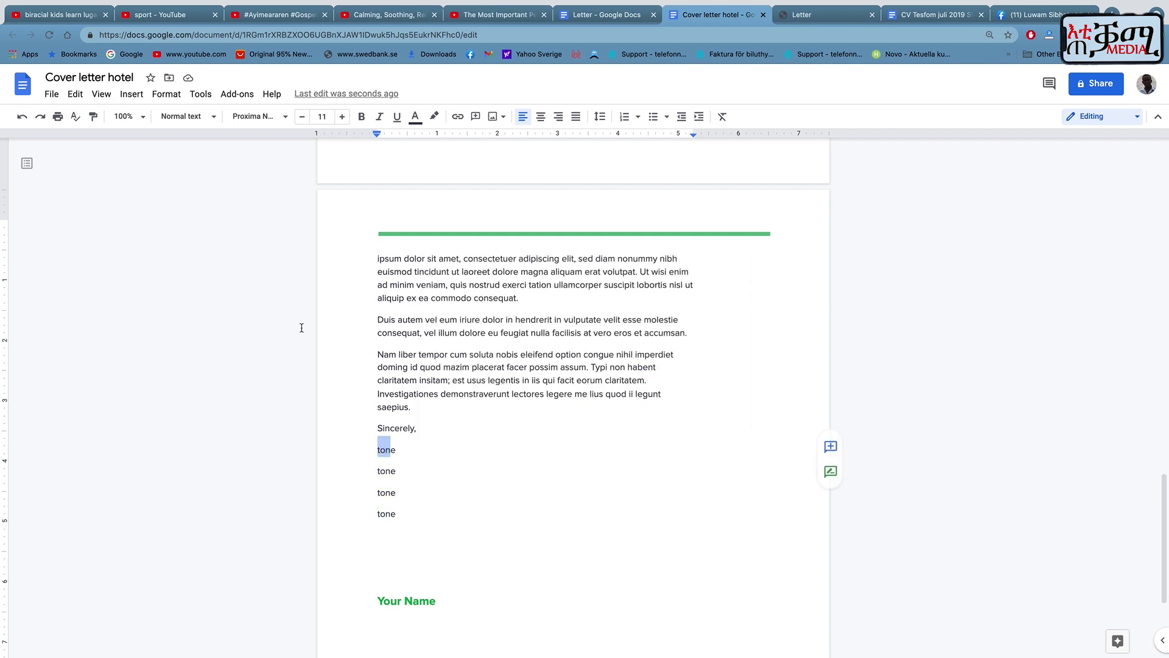
# Turn off Print layout and turn on Show section breaks.
pyautogui.click(101, 94)
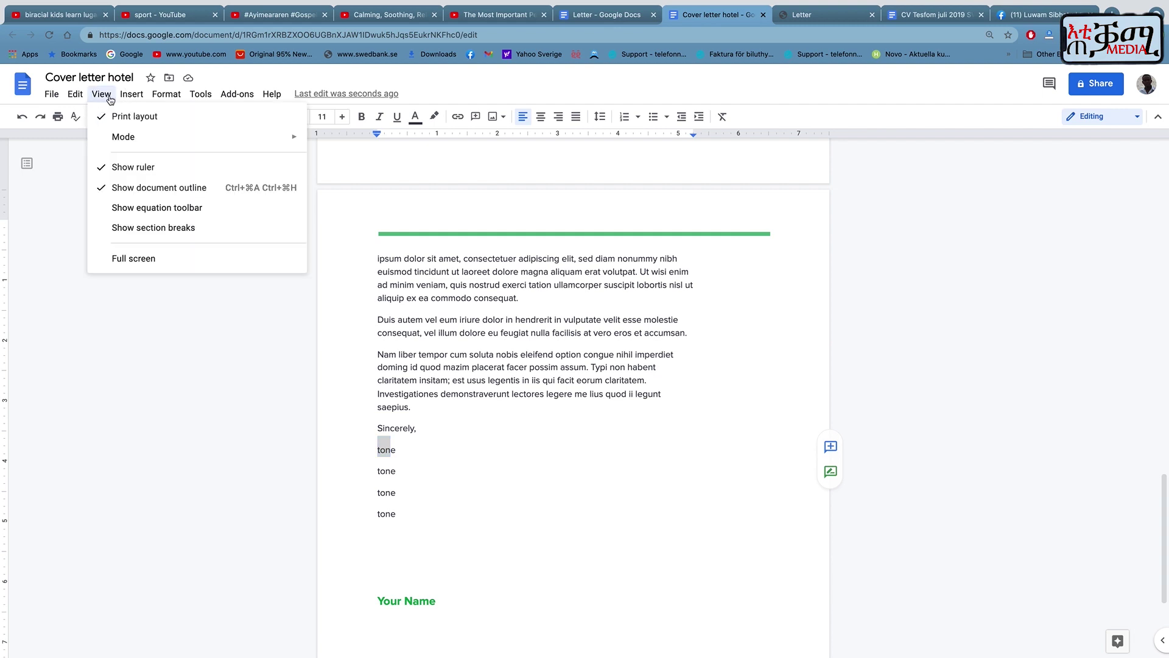
pyautogui.click(129, 116)
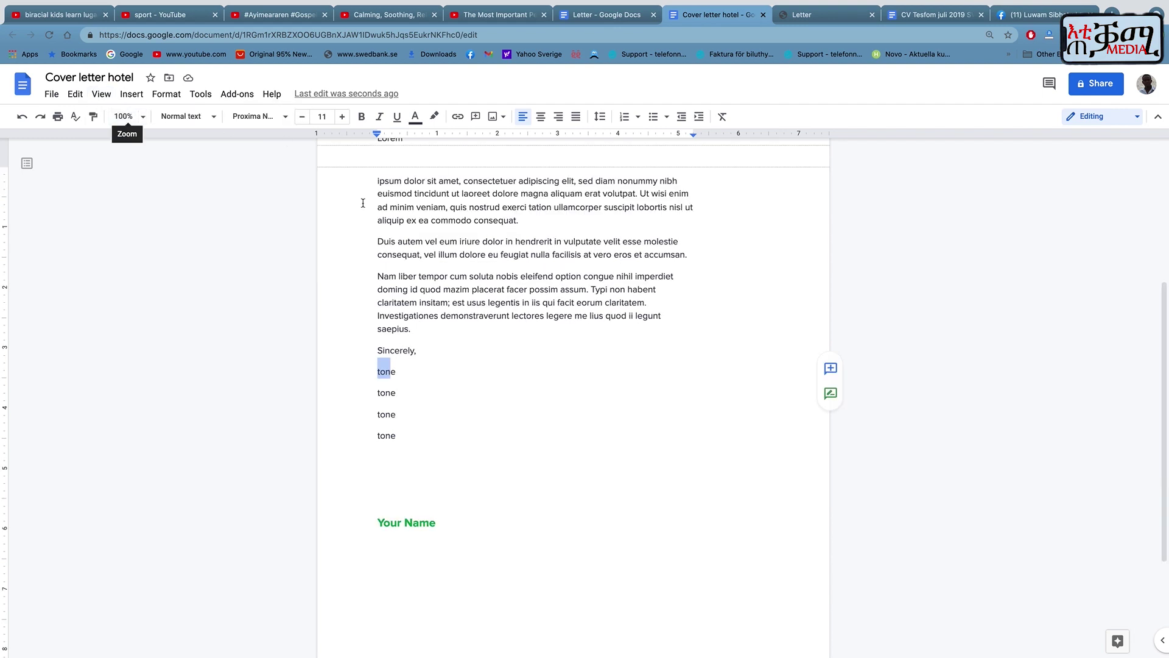
pyautogui.scroll(4, 398, 376)
pyautogui.scroll(-1, 397, 377)
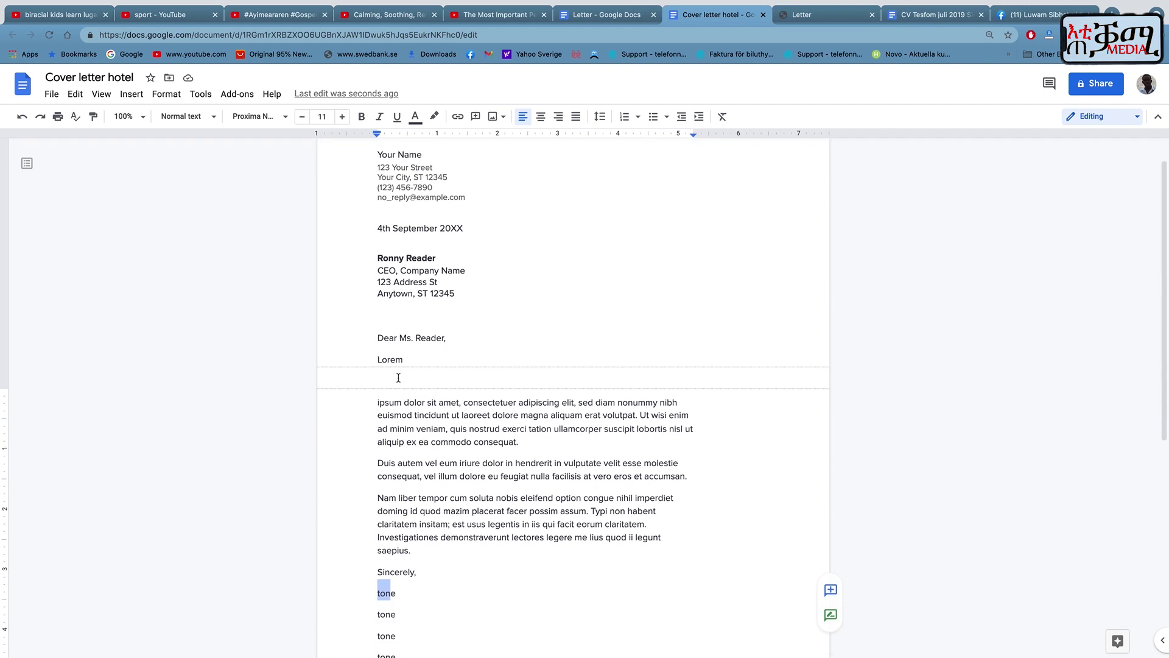
pyautogui.scroll(1, 398, 377)
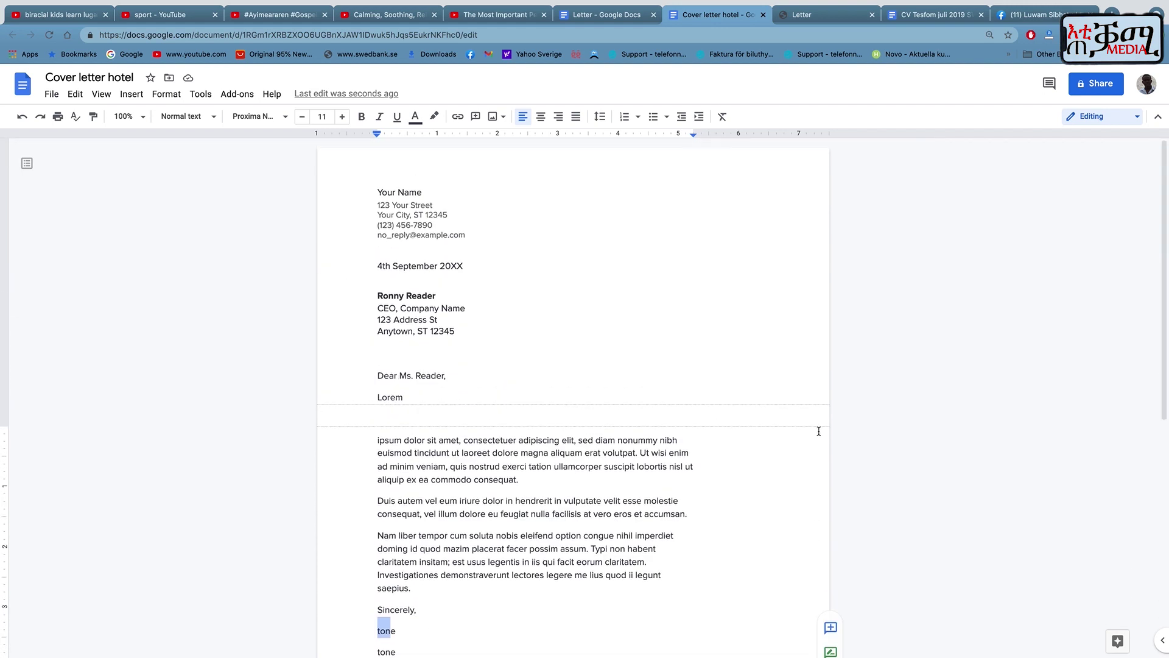
pyautogui.click(101, 94)
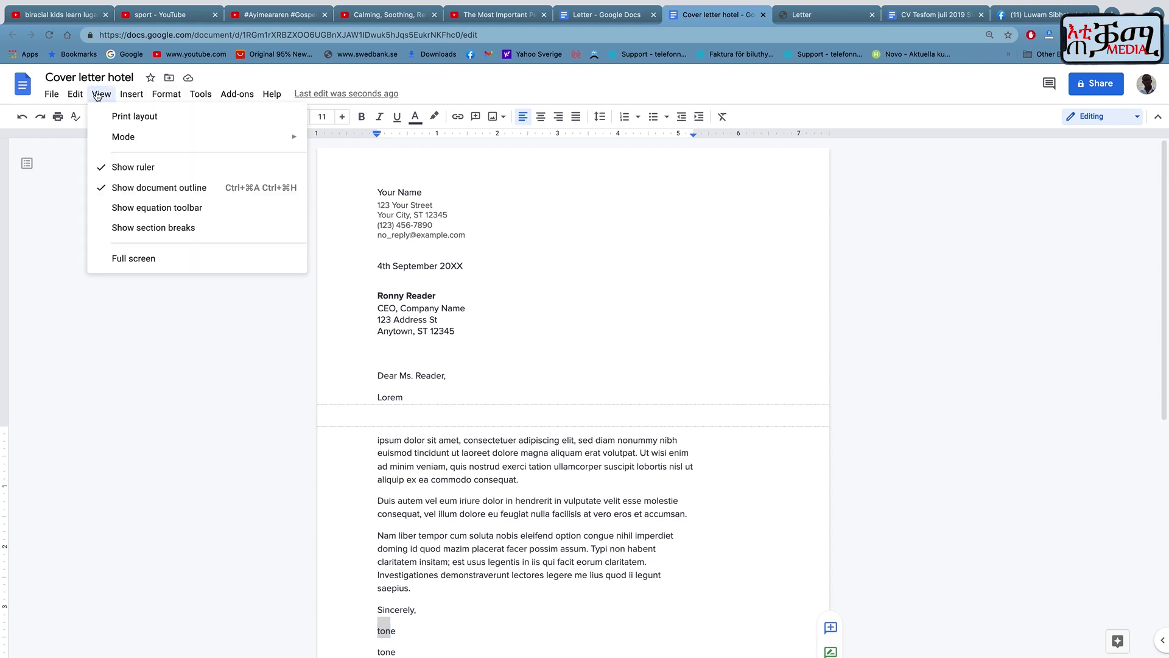
pyautogui.click(144, 232)
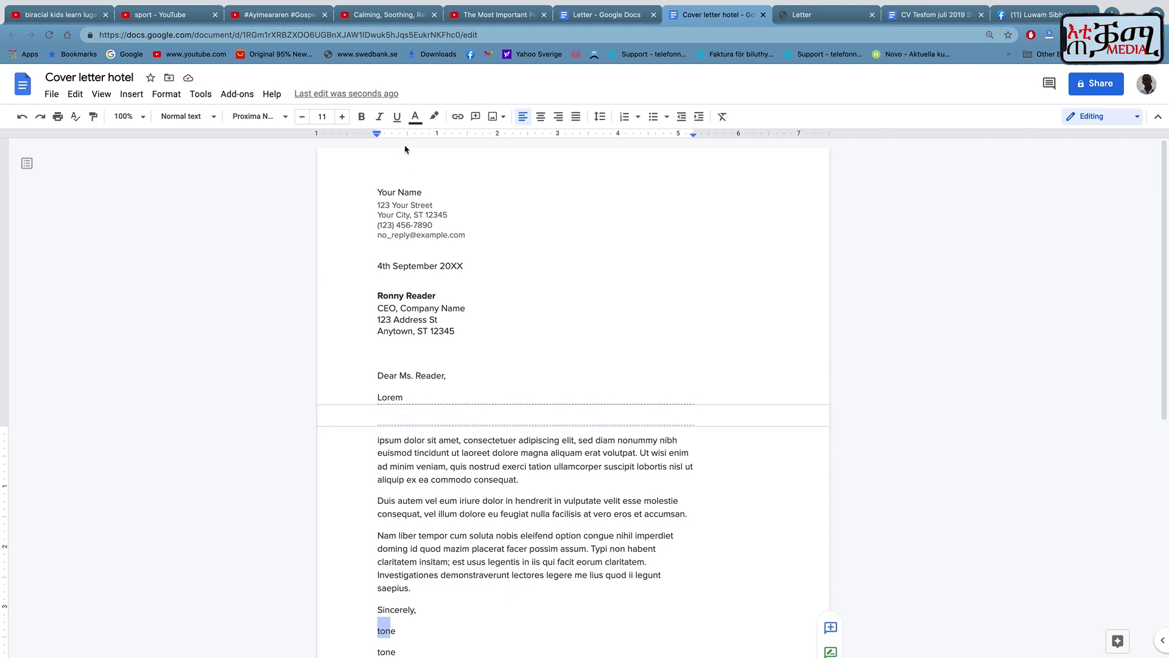
# Display the equation toolbar above the letter.
pyautogui.click(130, 95)
pyautogui.moveTo(101, 94)
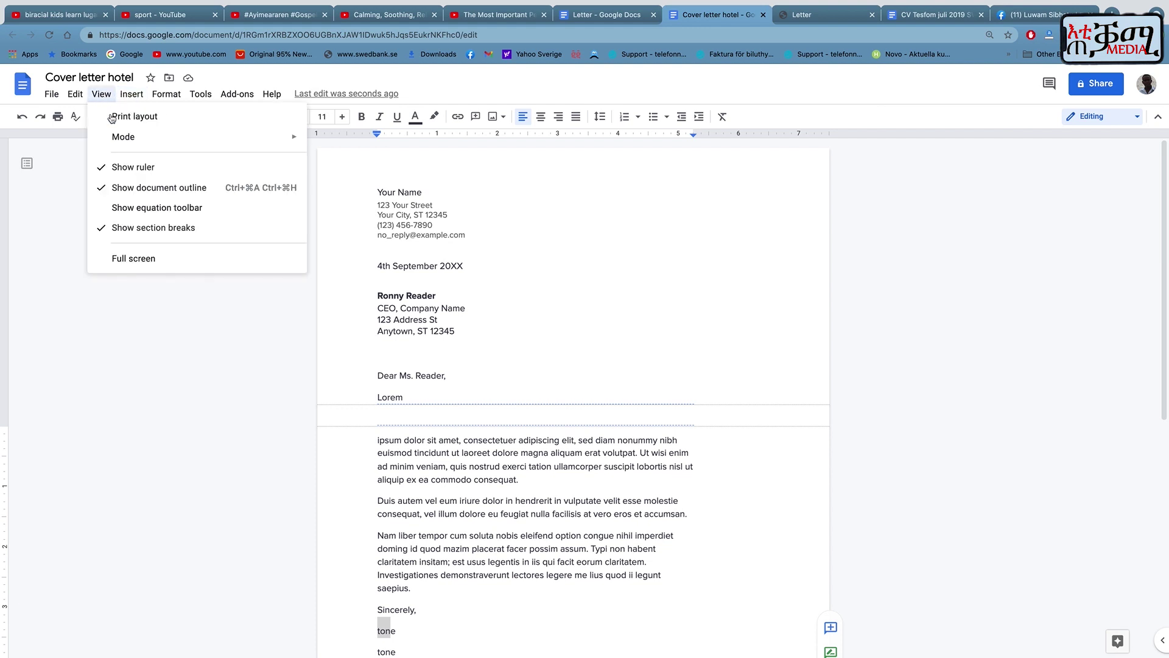
pyautogui.click(121, 209)
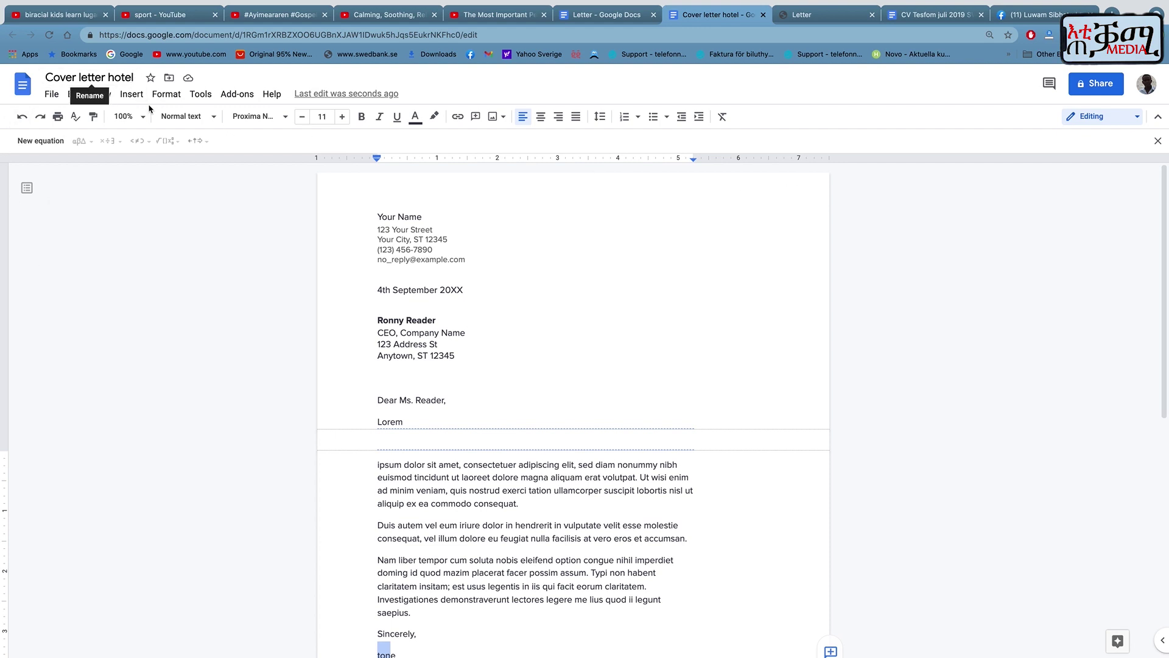
pyautogui.click(130, 95)
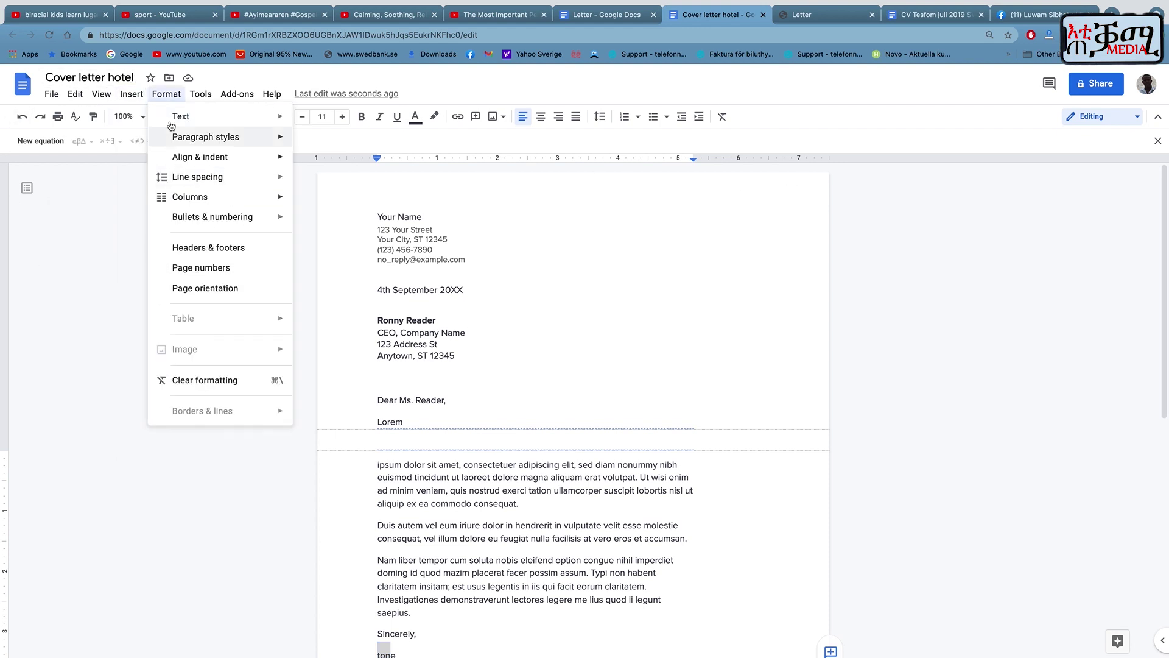
pyautogui.moveTo(148, 121)
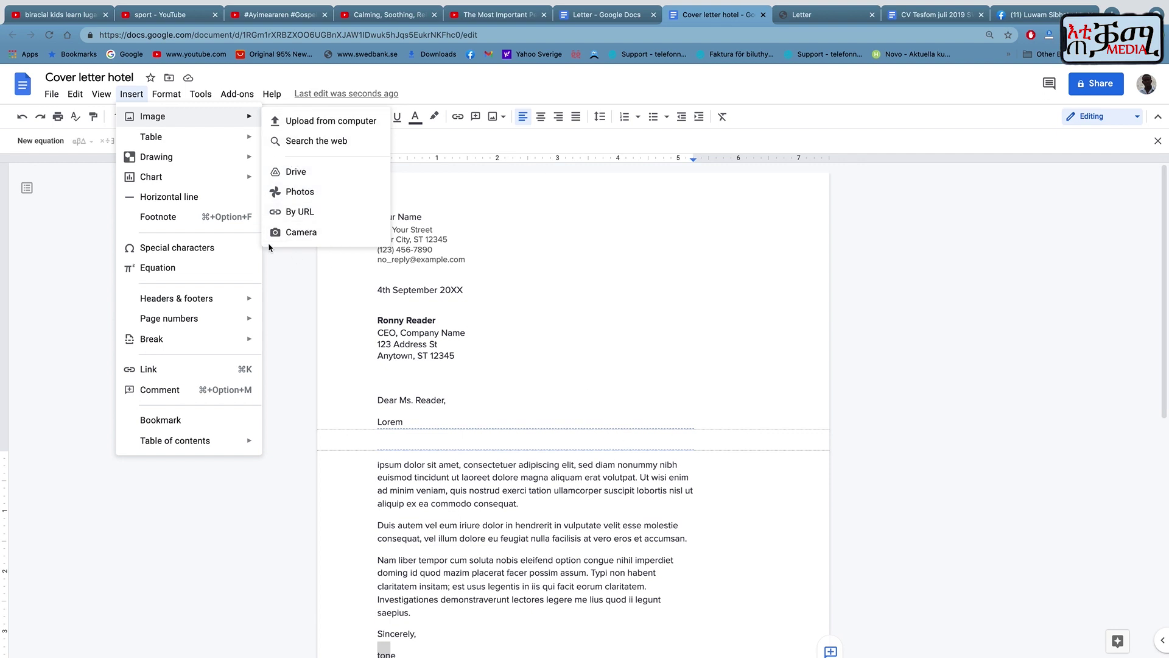
pyautogui.moveTo(208, 183)
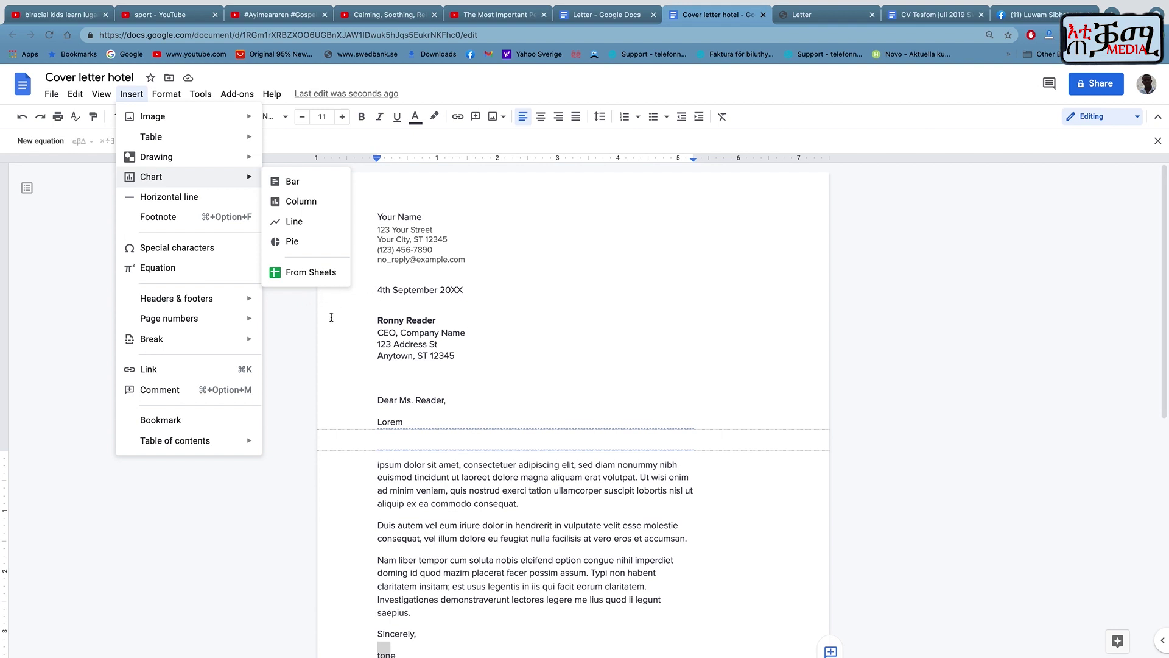
pyautogui.moveTo(172, 98)
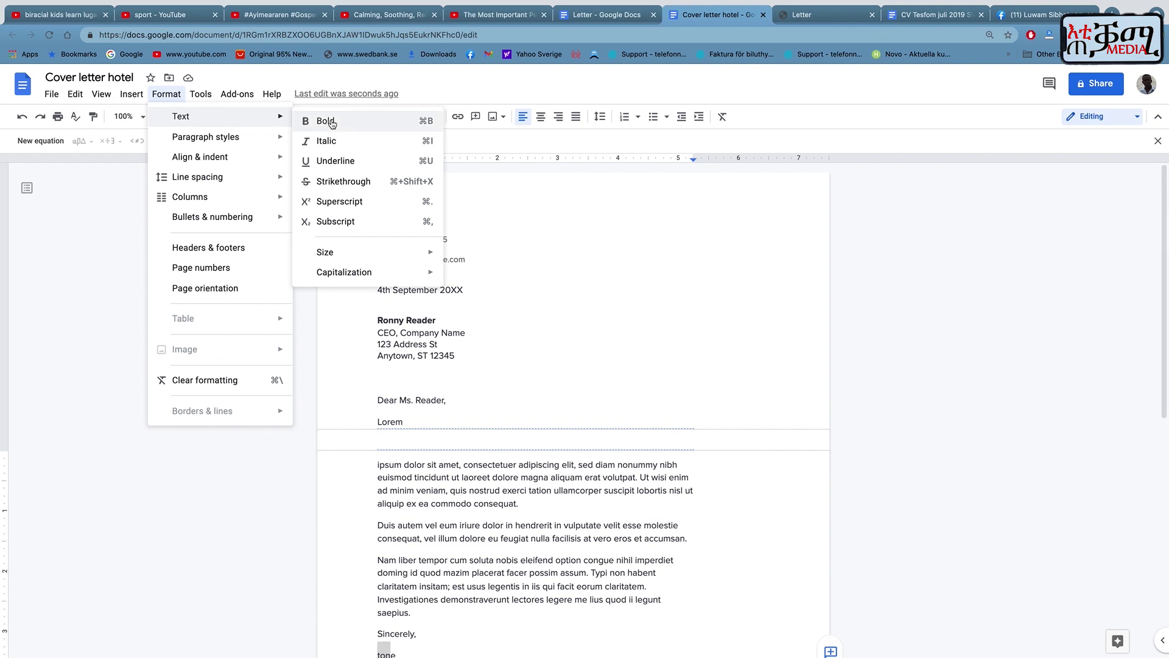
pyautogui.moveTo(218, 163)
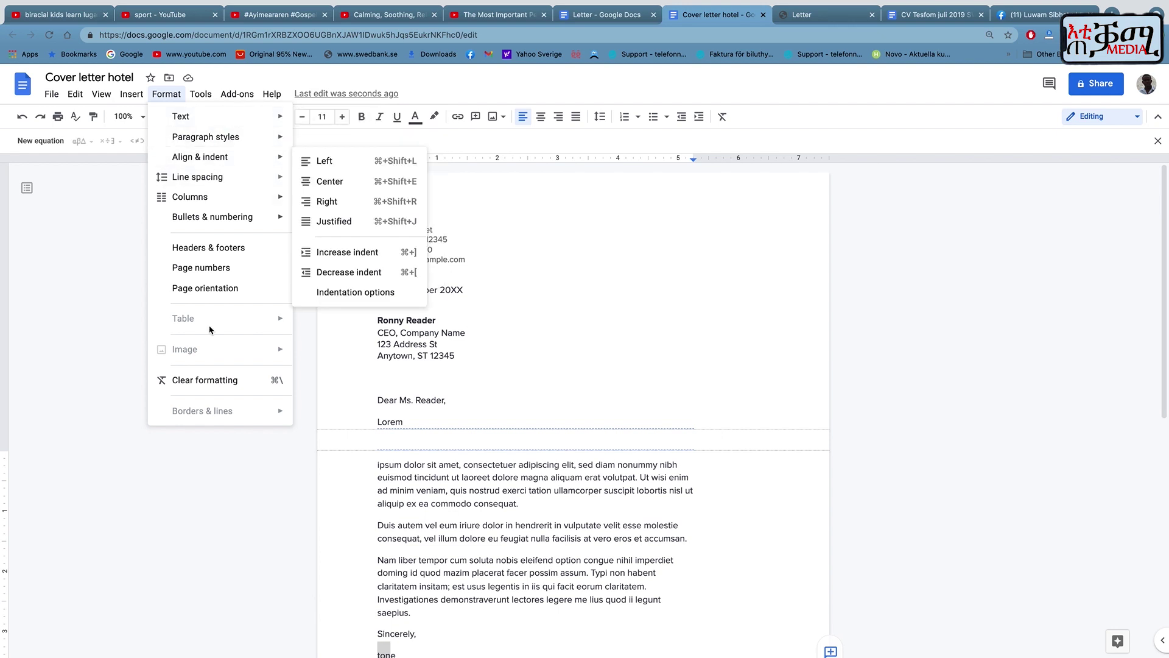
pyautogui.moveTo(271, 94)
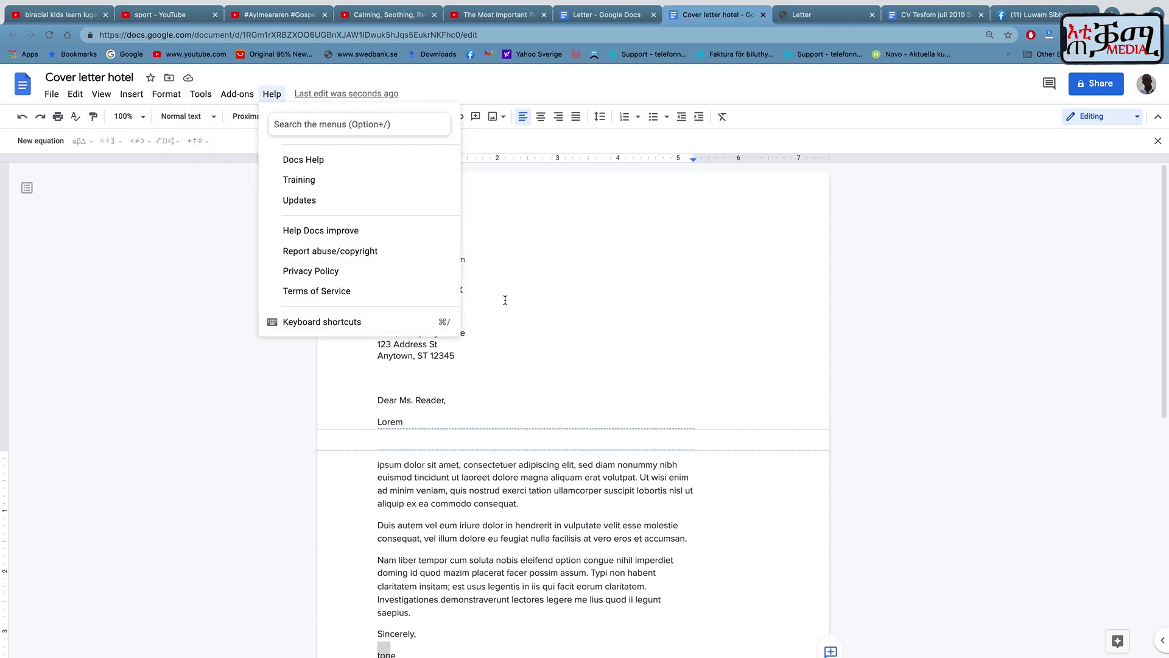
pyautogui.click(597, 362)
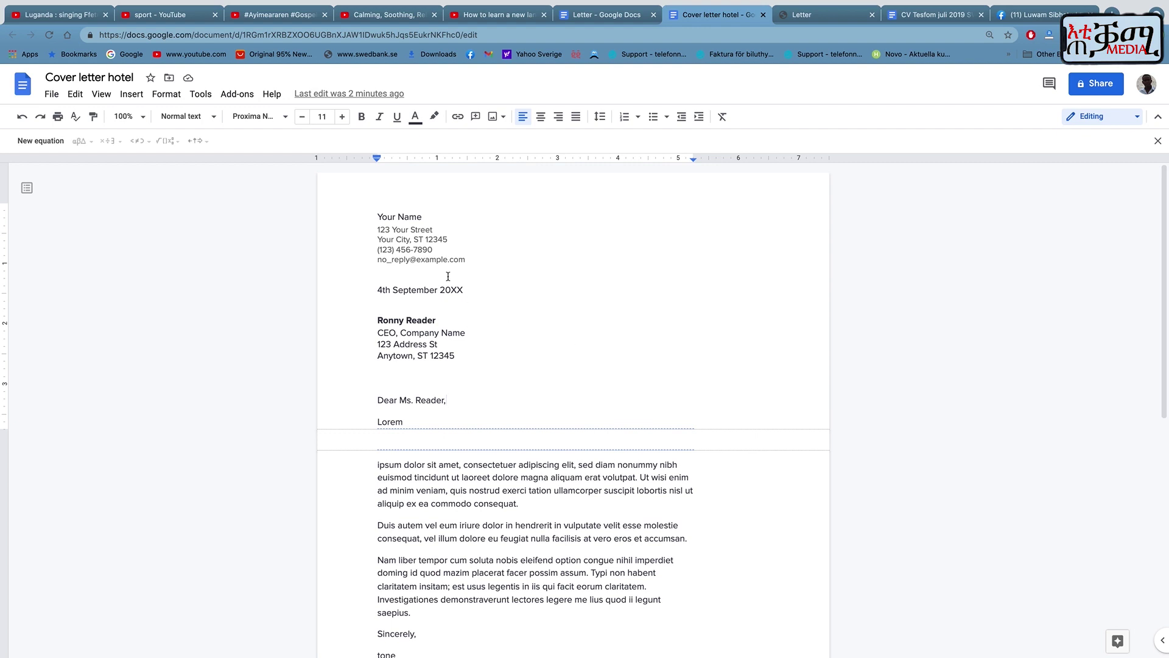
# Open the Zoom status icon's meeting dropdown from the macOS menu bar.
pyautogui.moveTo(884, 638)
pyautogui.moveTo(884, 7)
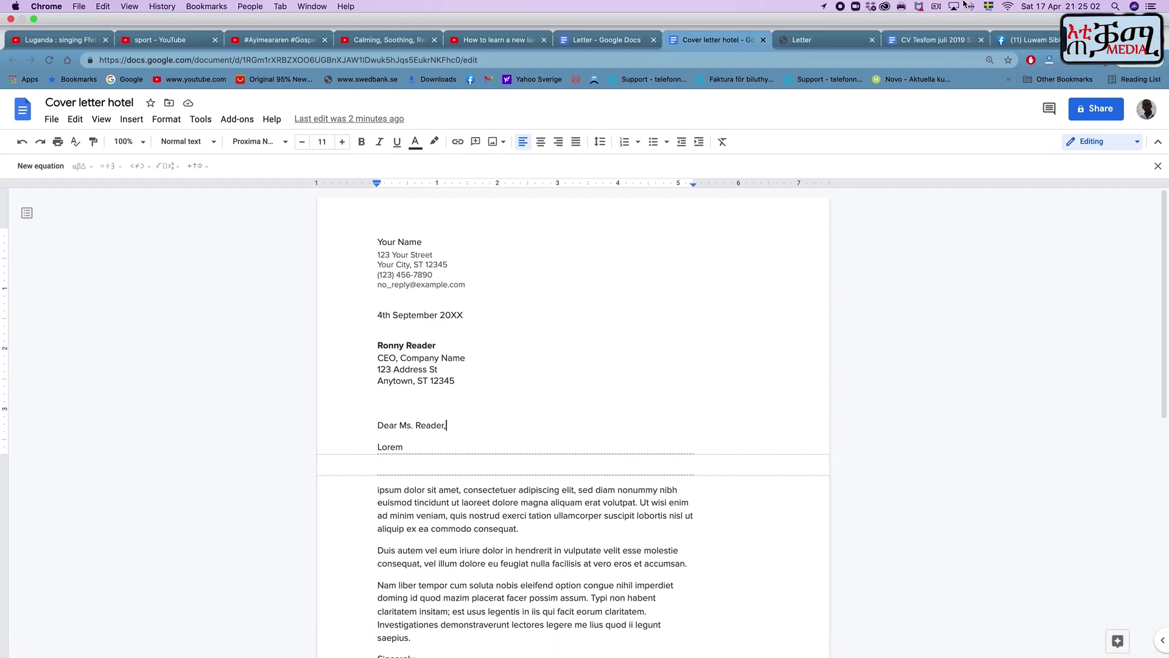
pyautogui.click(855, 7)
pyautogui.click(856, 7)
pyautogui.click(856, 8)
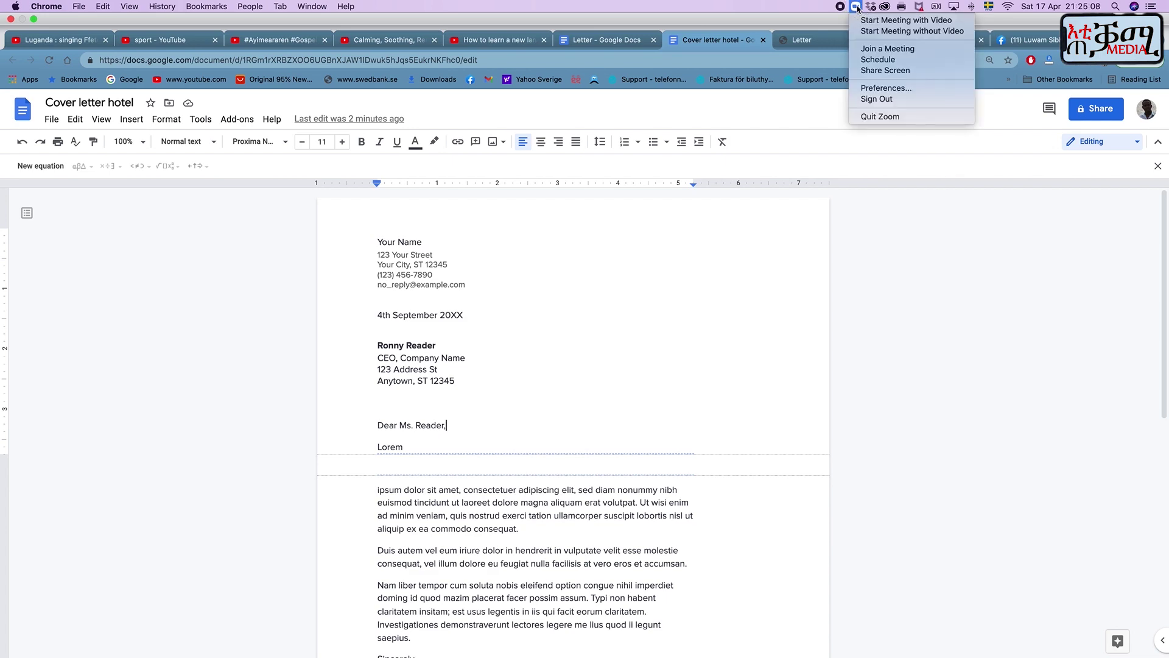